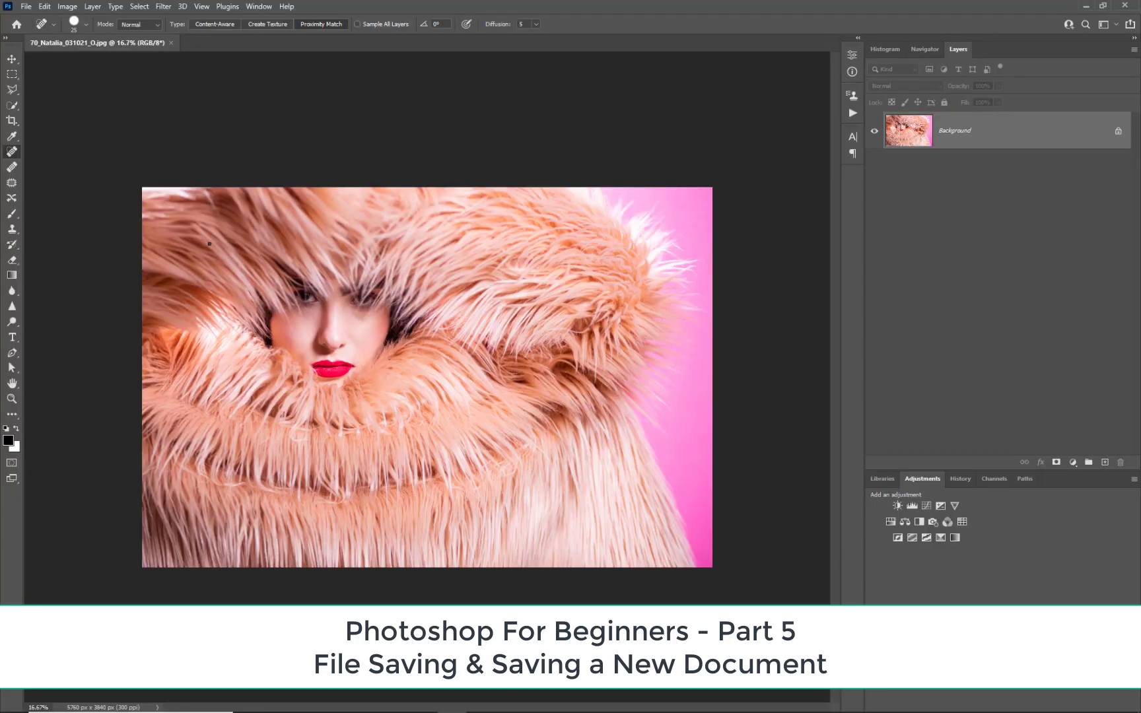
Duplicate the Background layer twice and move the topmost copy sideways so it covers only the right part of the image
scroll(302, 343, "up", 10)
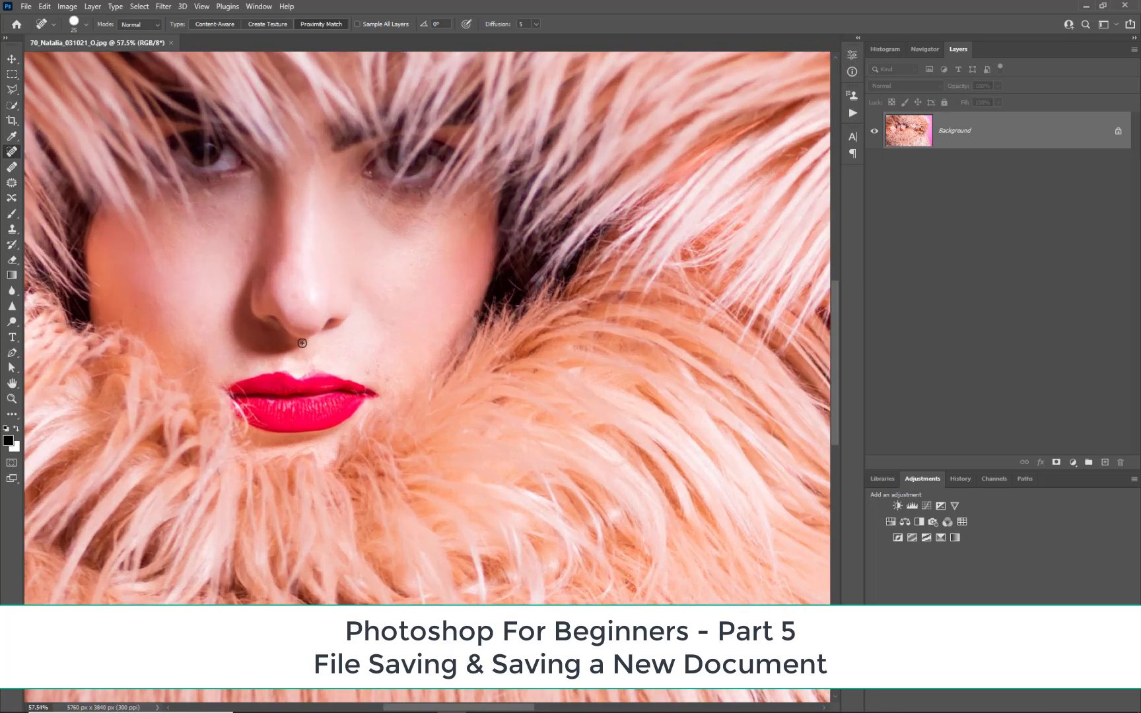
scroll(301, 343, "down", 3)
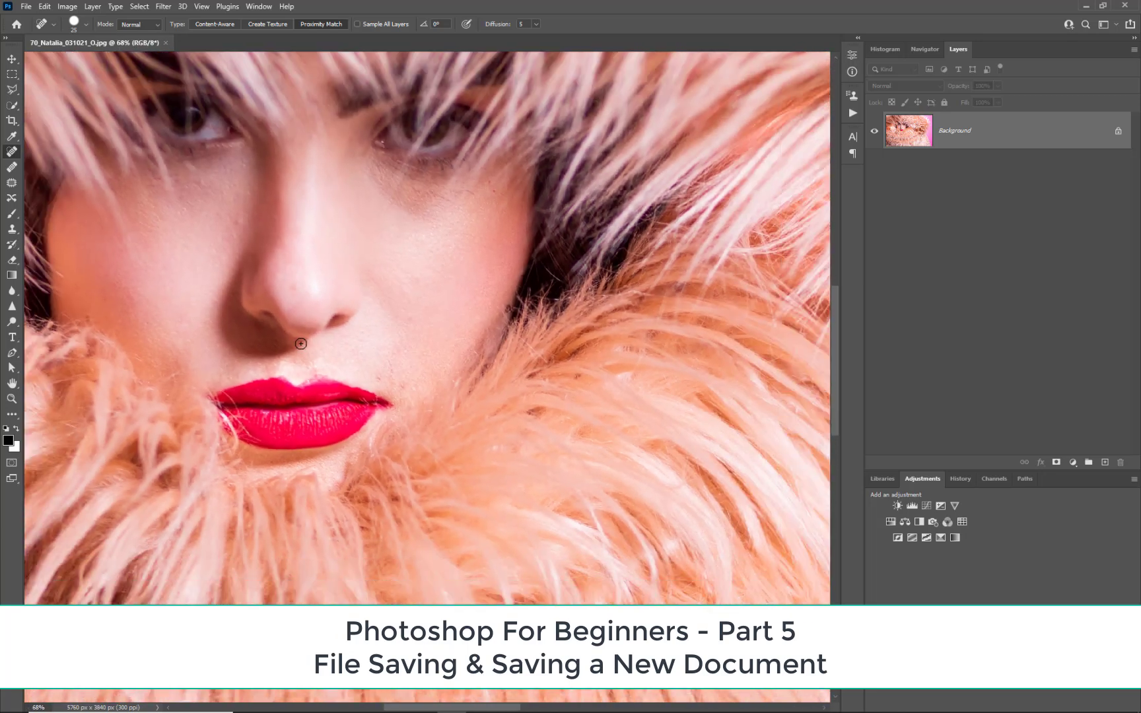
key("ctrl+j")
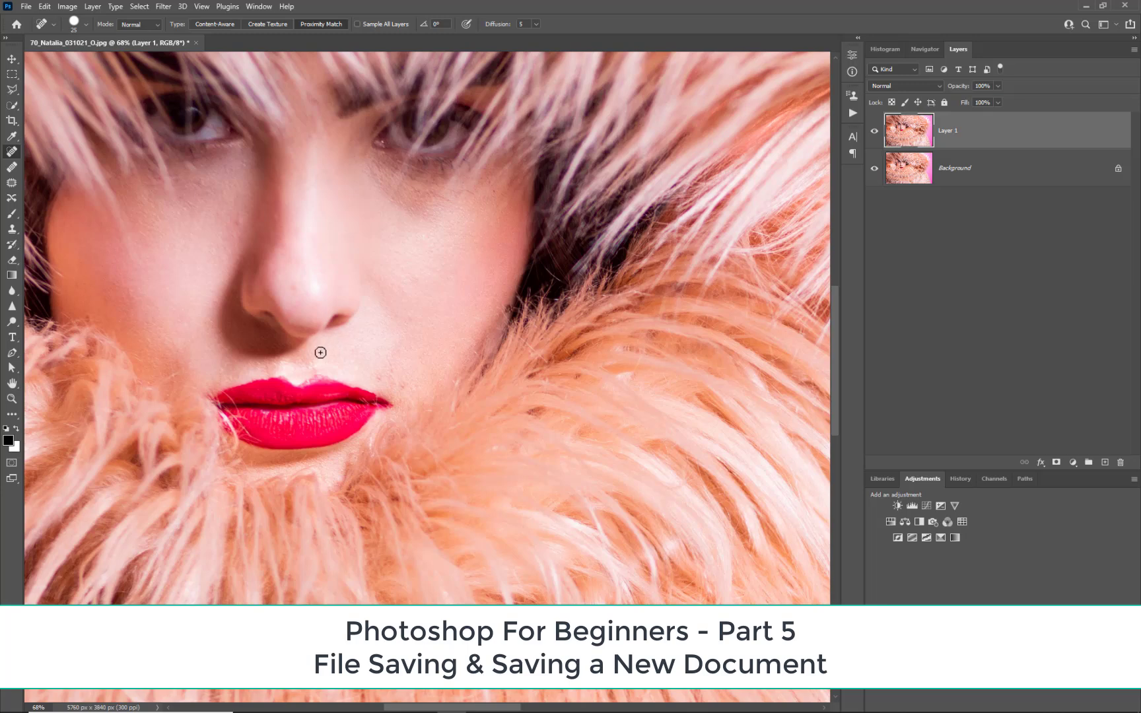
scroll(342, 328, "down", 2)
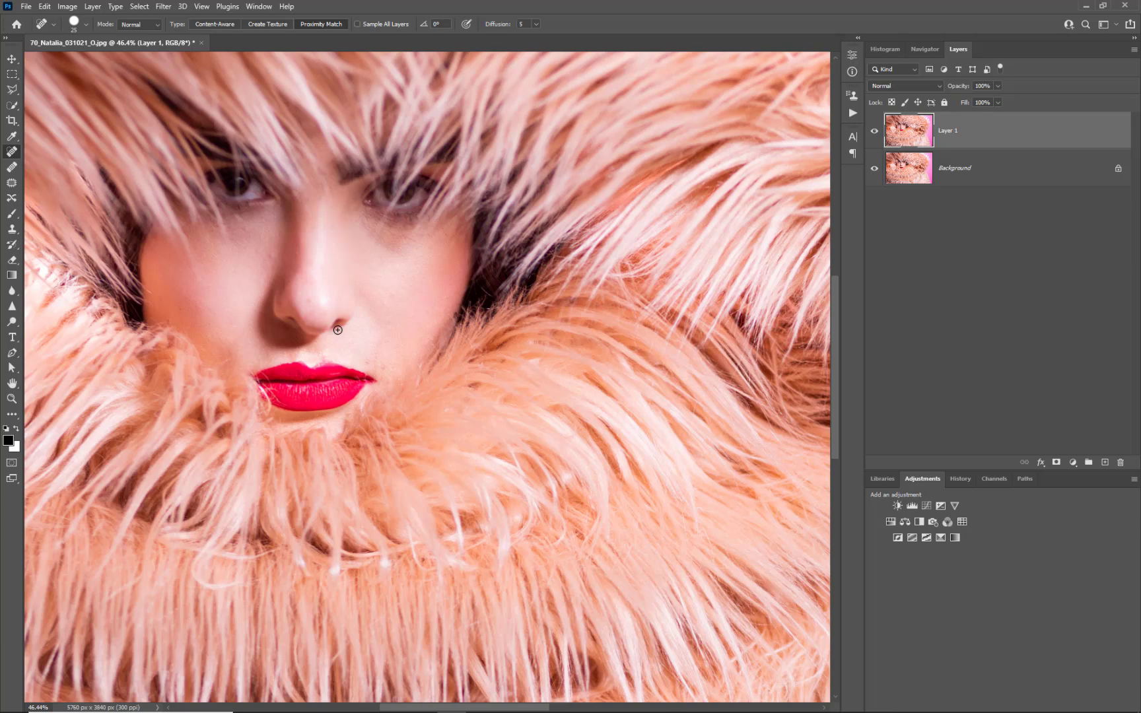
key("ctrl+j")
scroll(339, 326, "down", 3)
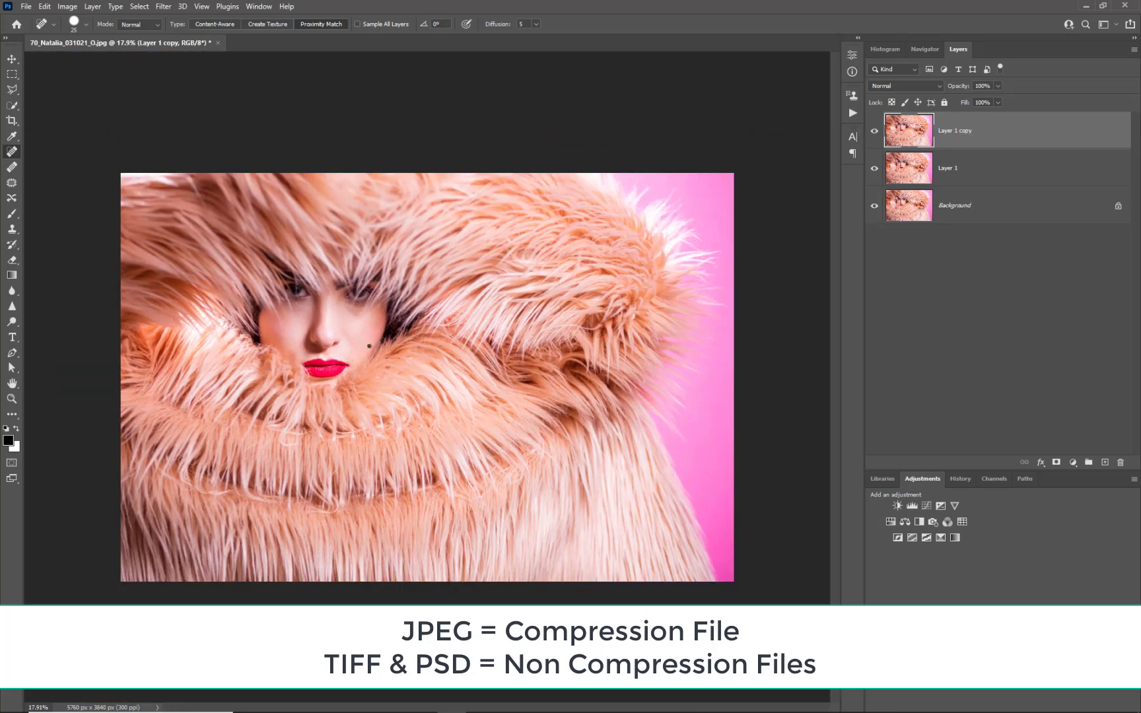
key("v")
left_click_drag(234, 268, 612, 258)
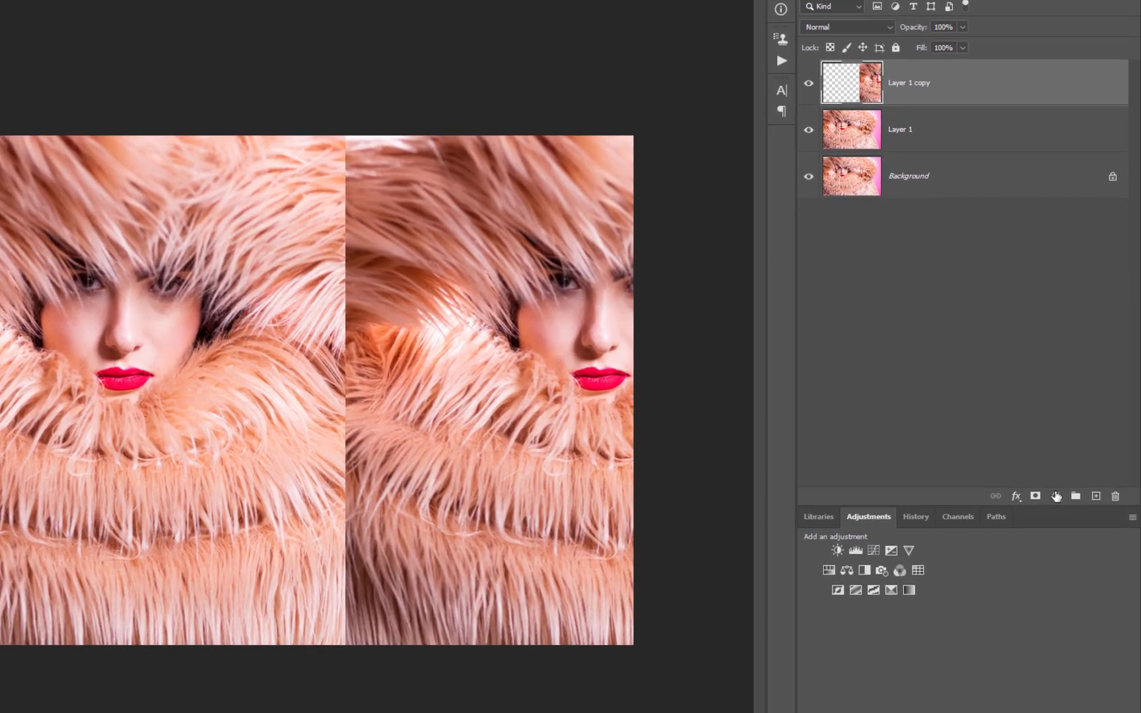
Add a Black & White adjustment clipped to the shifted copy, and move that copy further right to X 3784 px
left_click(1072, 464)
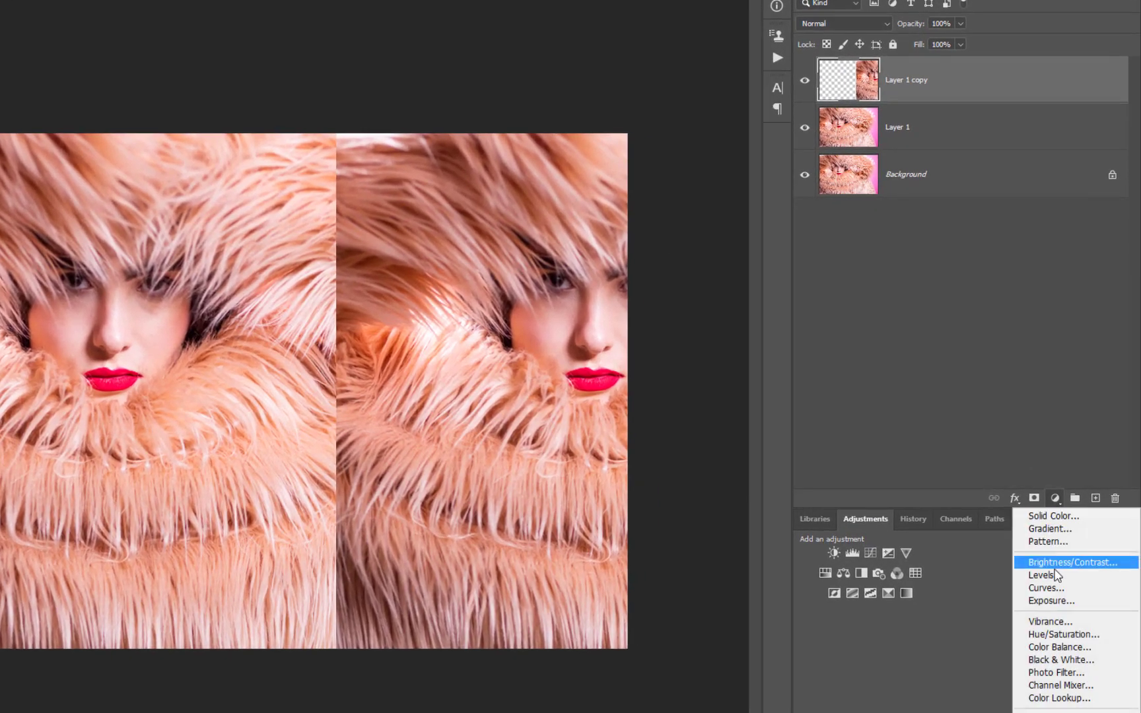
left_click(1059, 660)
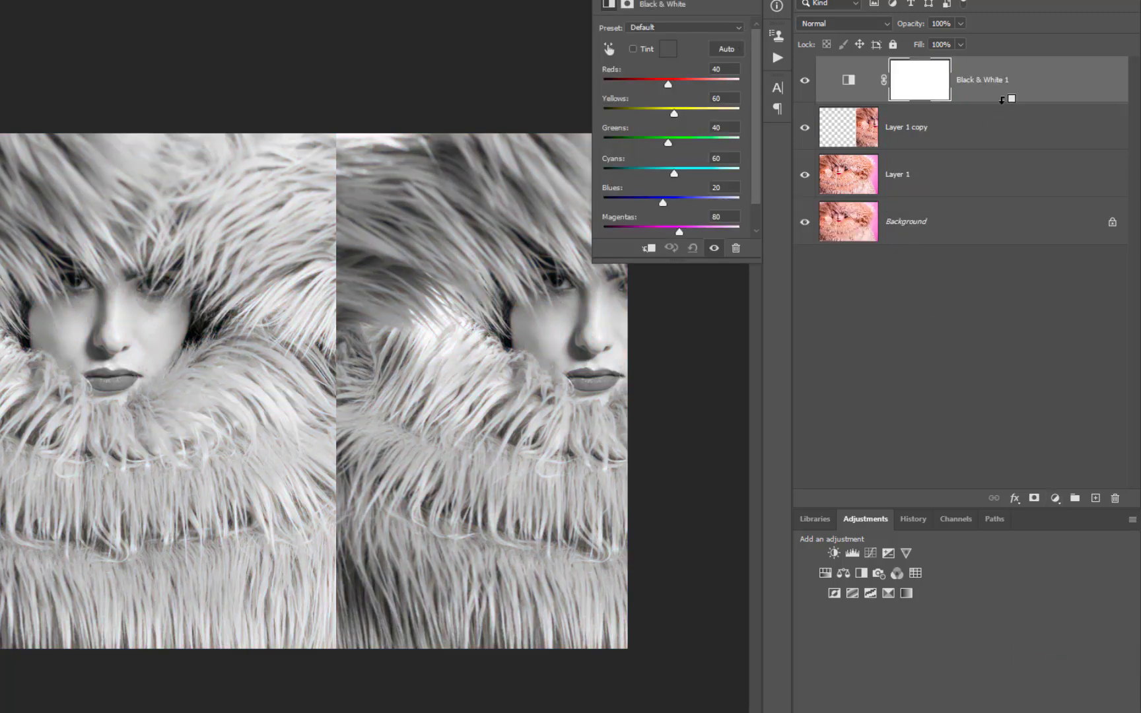
left_click(1001, 100, "alt")
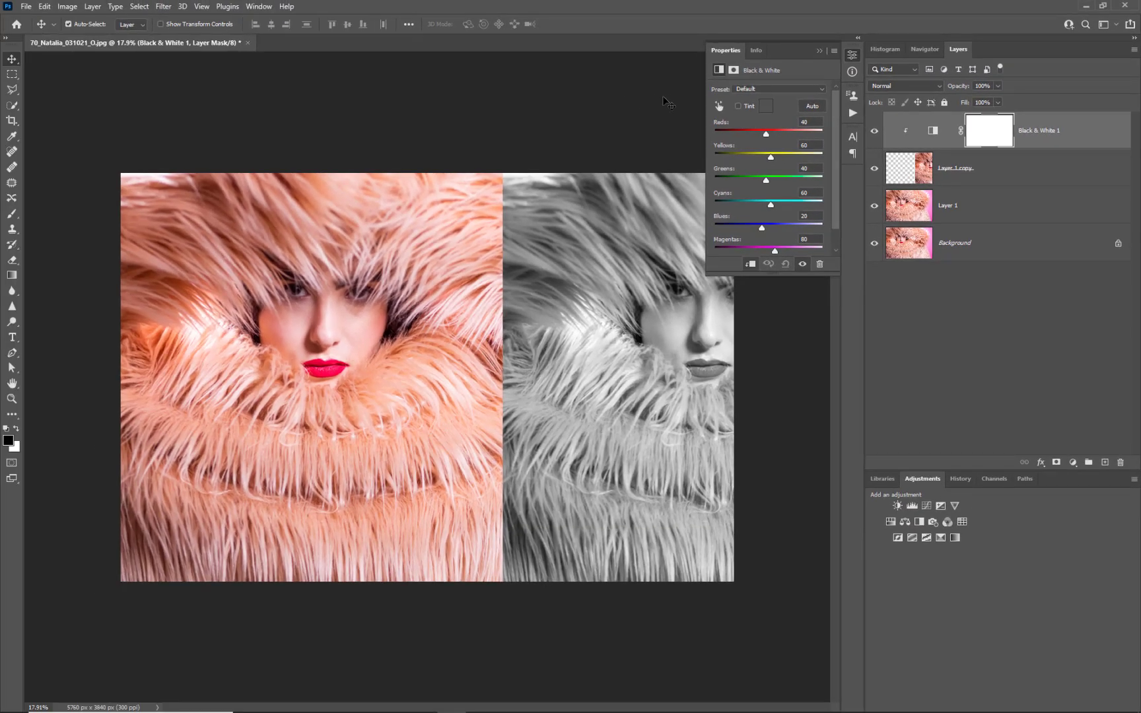
left_click_drag(707, 338, 729, 339)
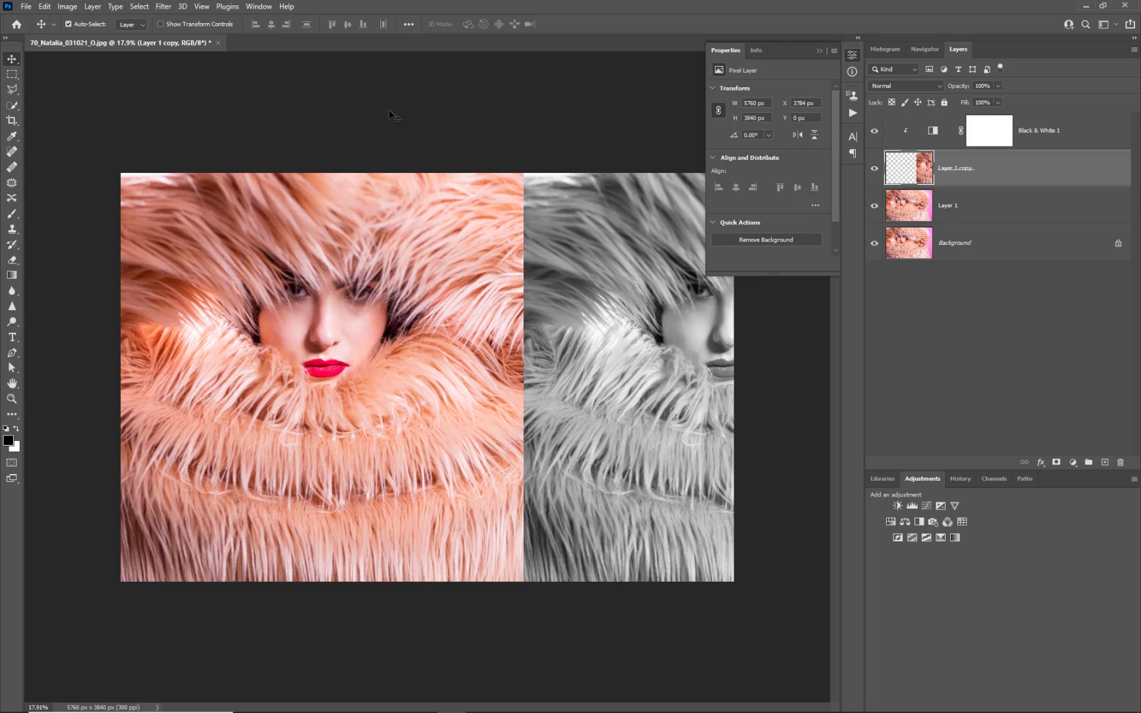
left_click(219, 43)
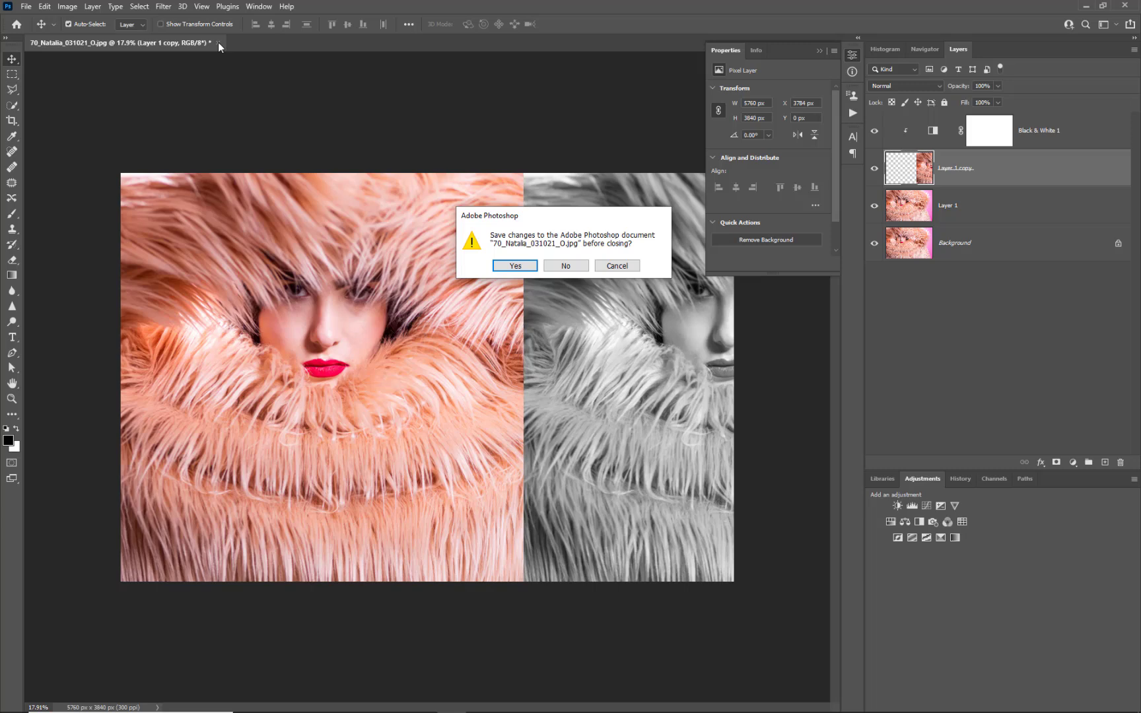
left_click(516, 265)
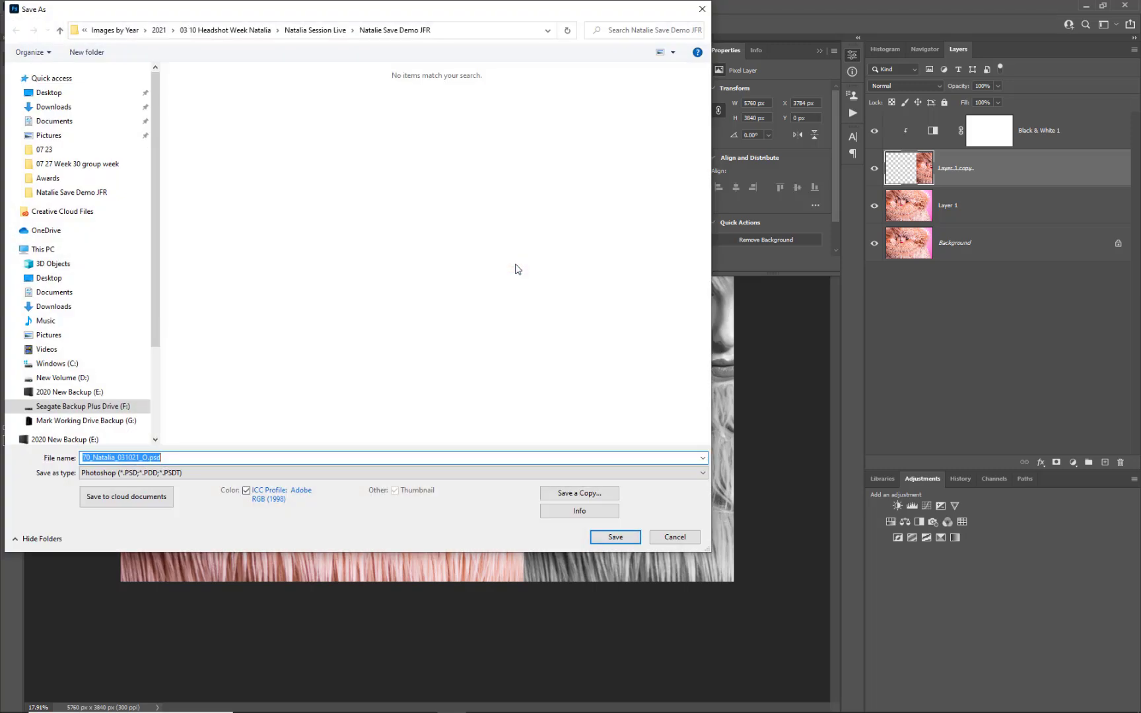
left_click_drag(420, 10, 489, 28)
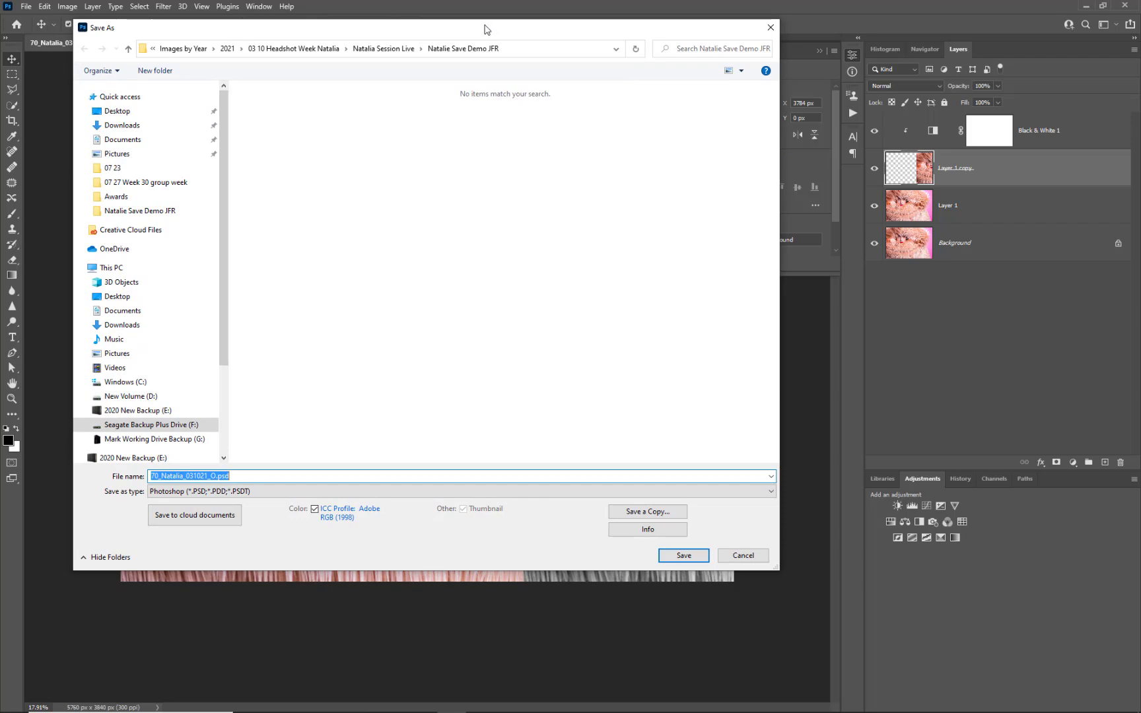
left_click(729, 557)
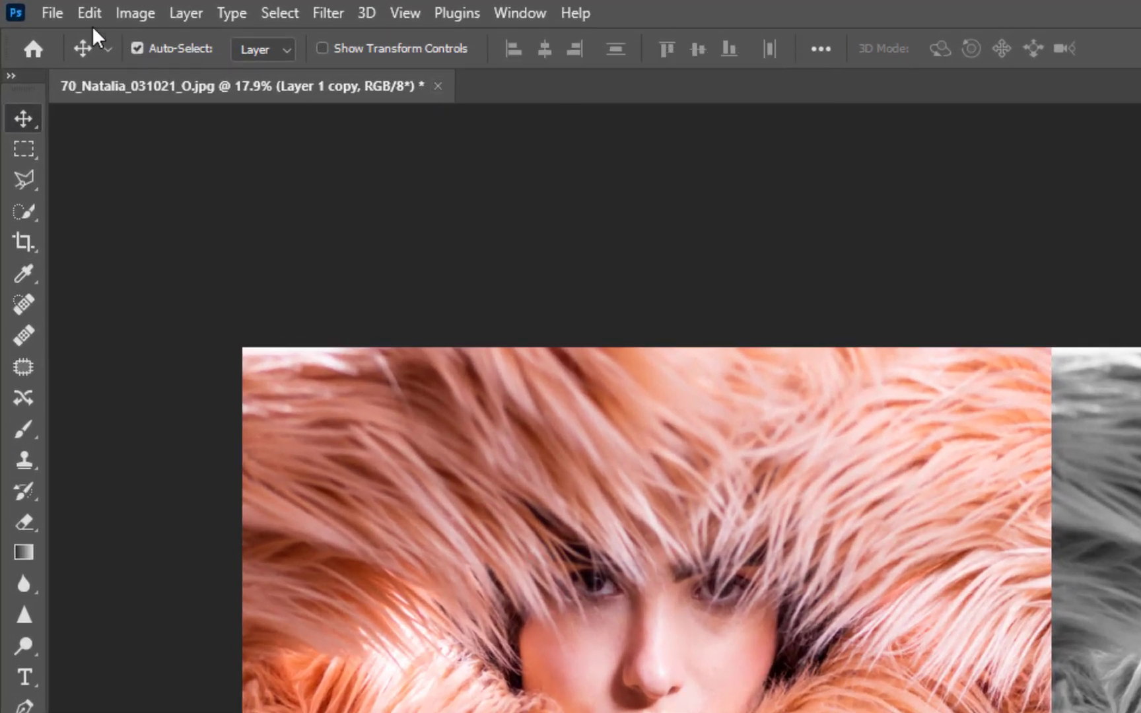
Save the layered document as a new Photoshop PSD with the O in its file name replaced by W and Maximize Compatibility on
left_click(53, 12)
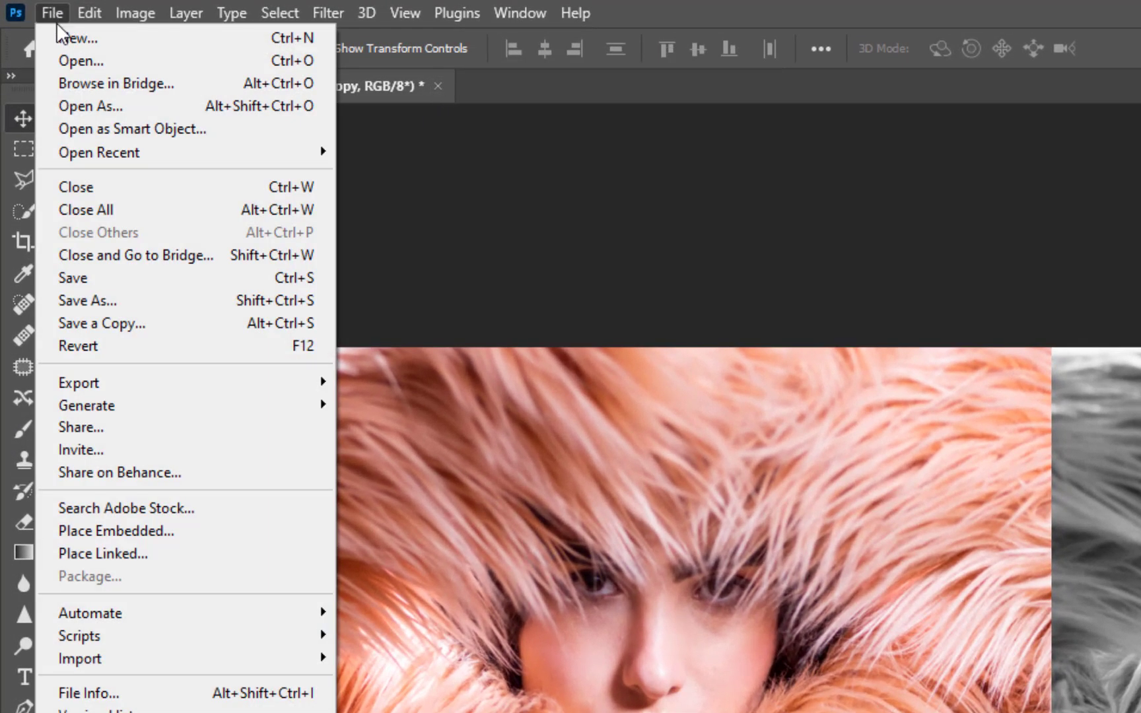
left_click(94, 302)
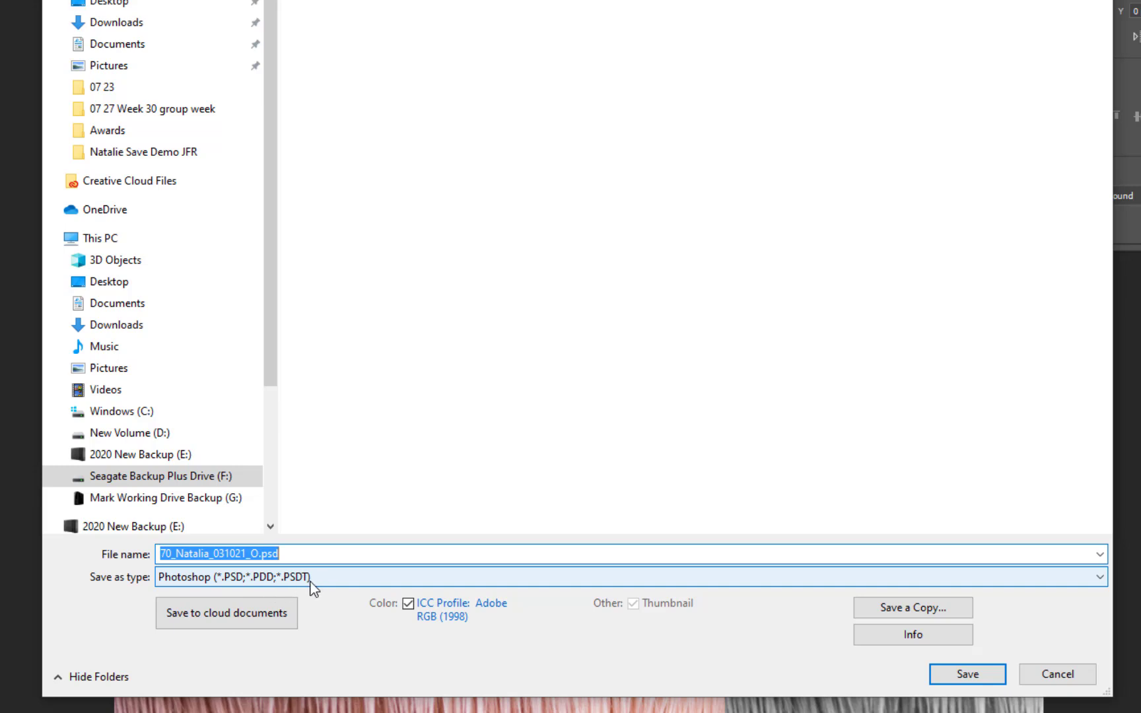
double_click(262, 558)
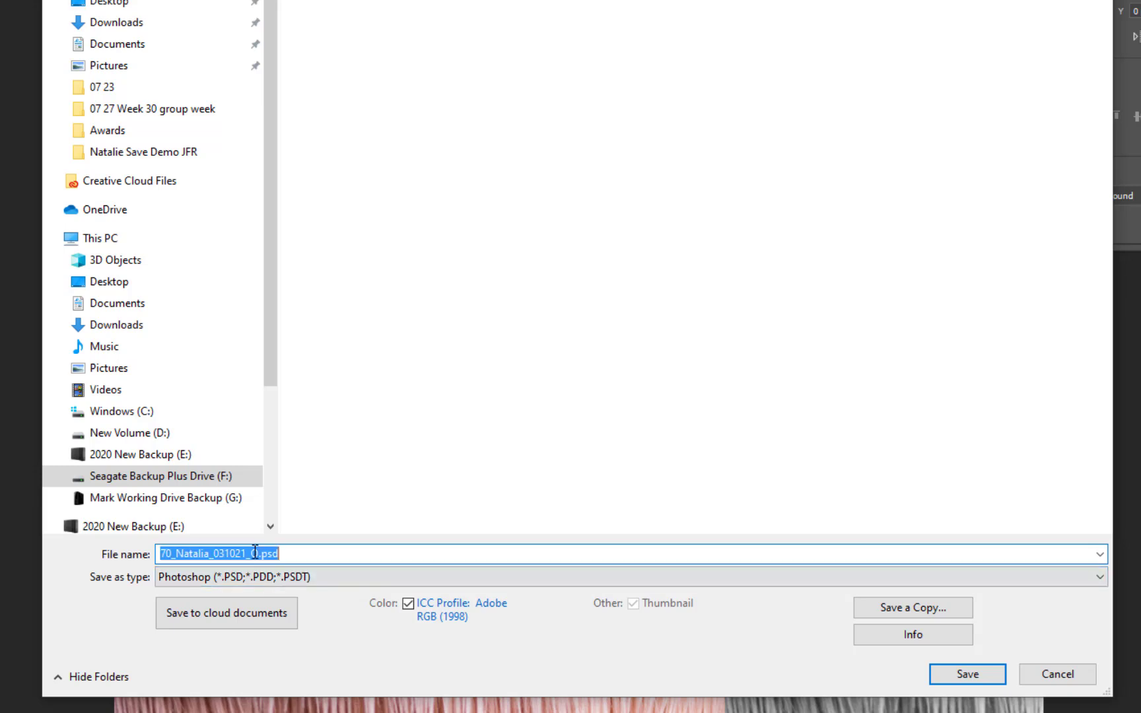
left_click(252, 558)
key("Delete")
type("W")
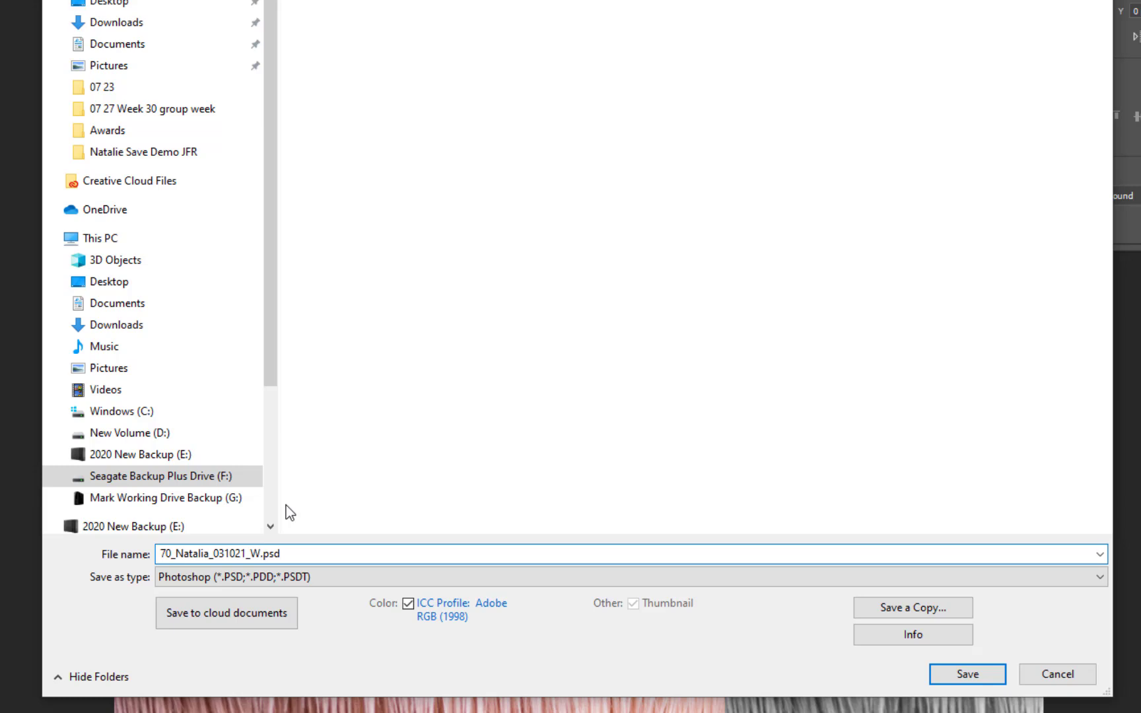
left_click(966, 676)
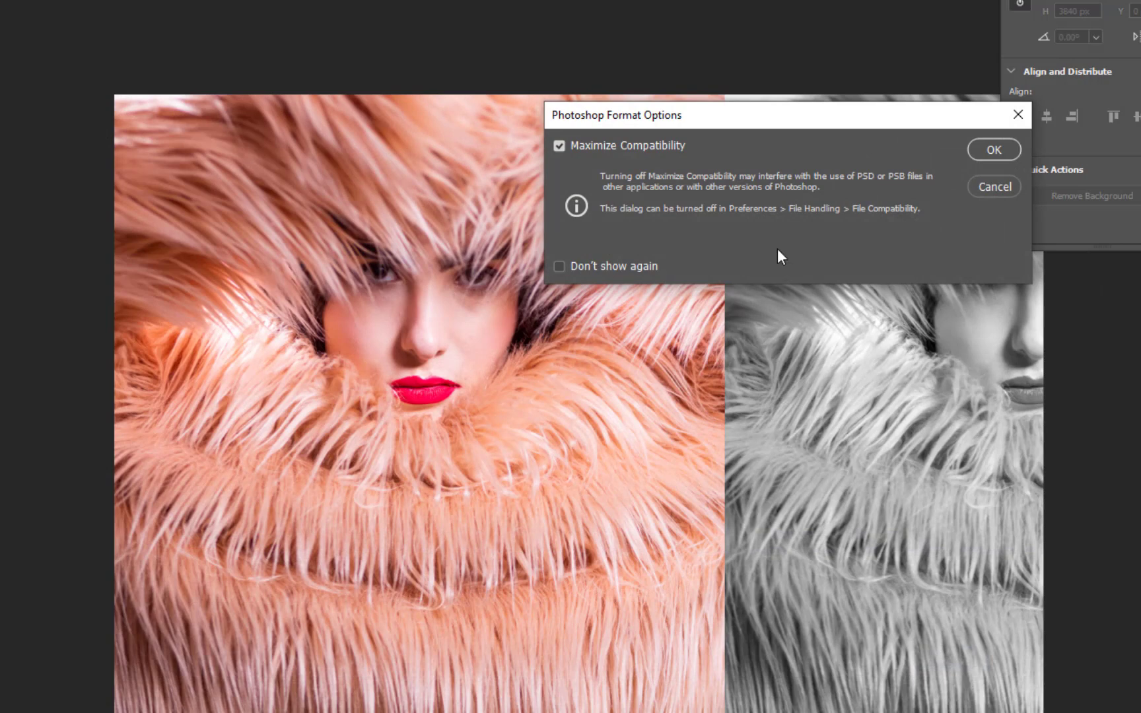
left_click(1013, 151)
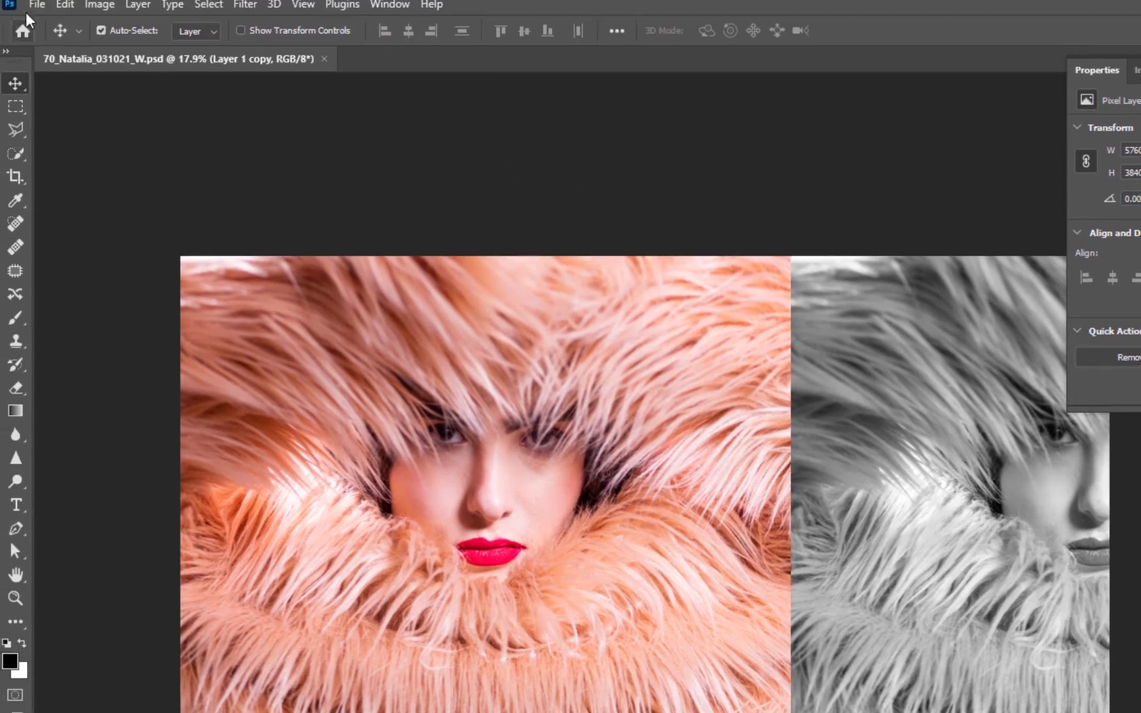
Save the document as a TIFF too, with image compression None, Interleaved pixel order, IBM PC byte order and RLE layer compression, keeping the layers
left_click(36, 9)
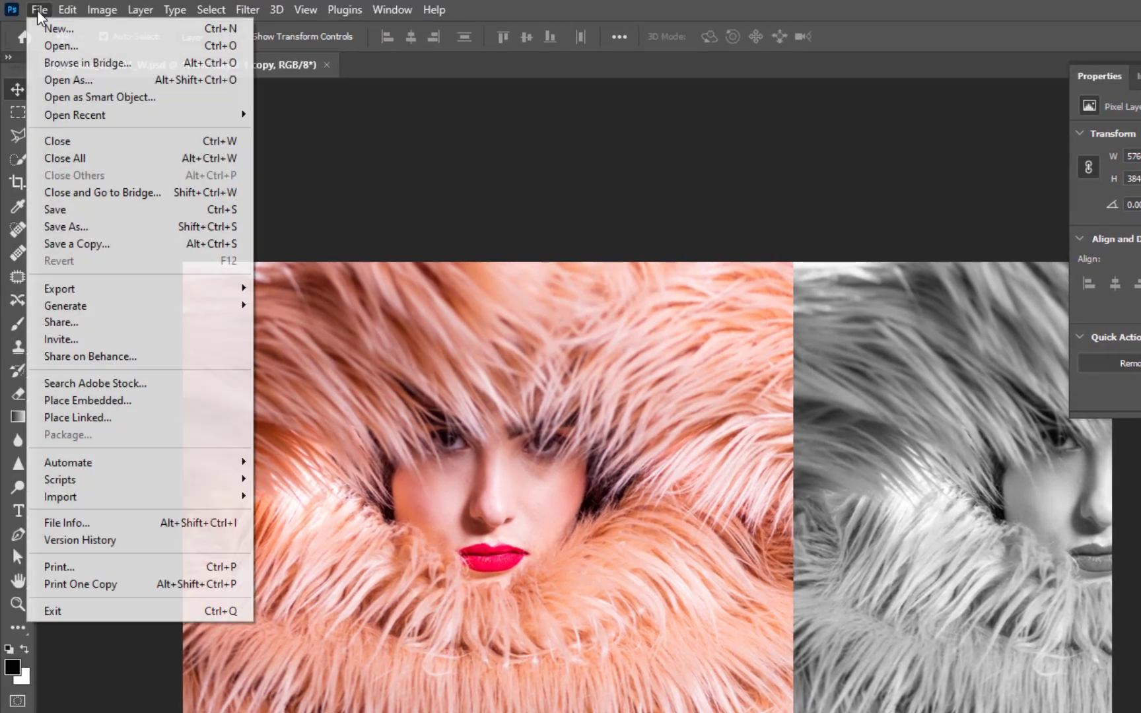
left_click(64, 226)
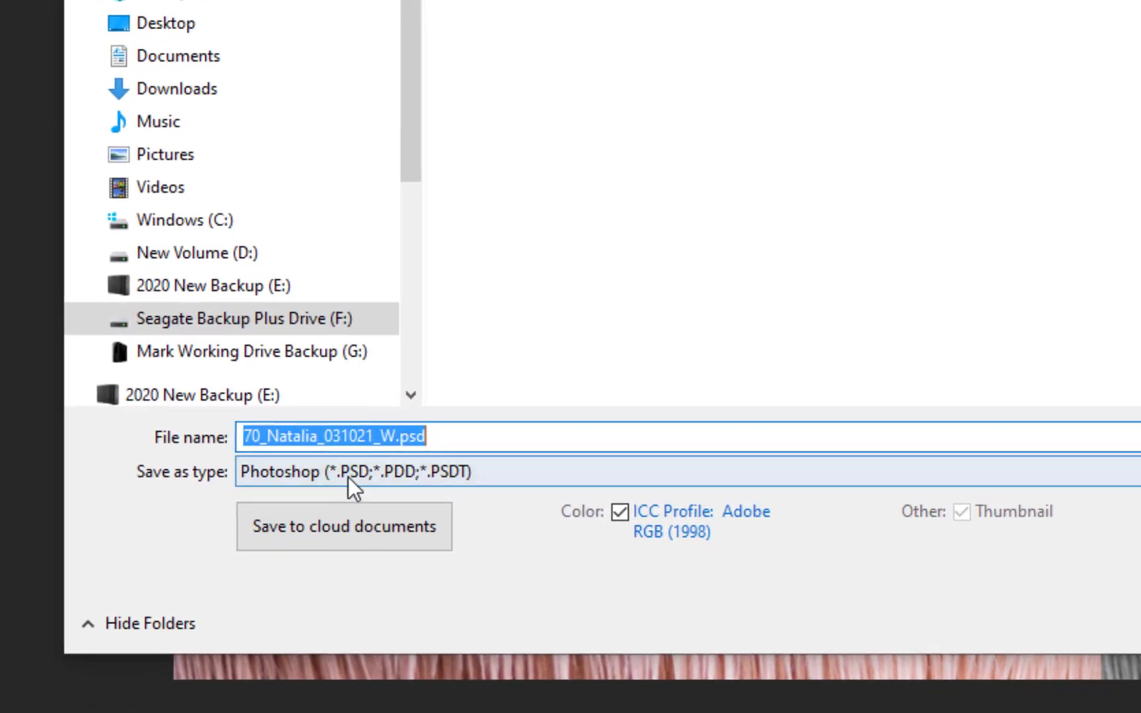
left_click(347, 477)
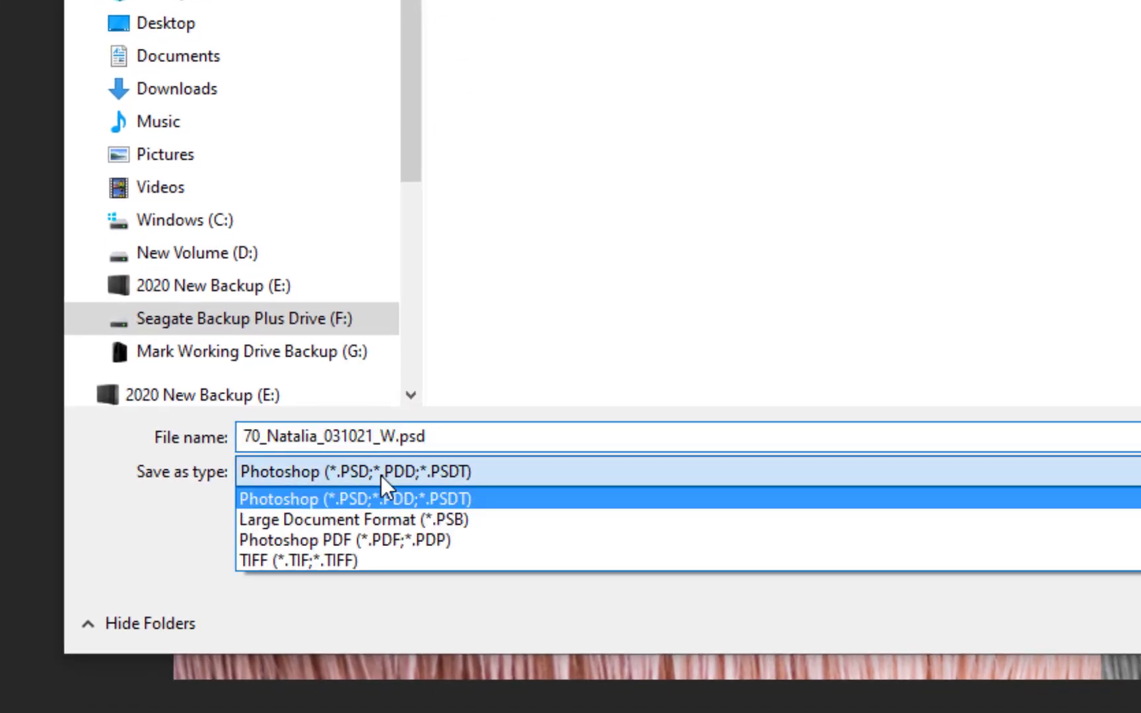
left_click(357, 560)
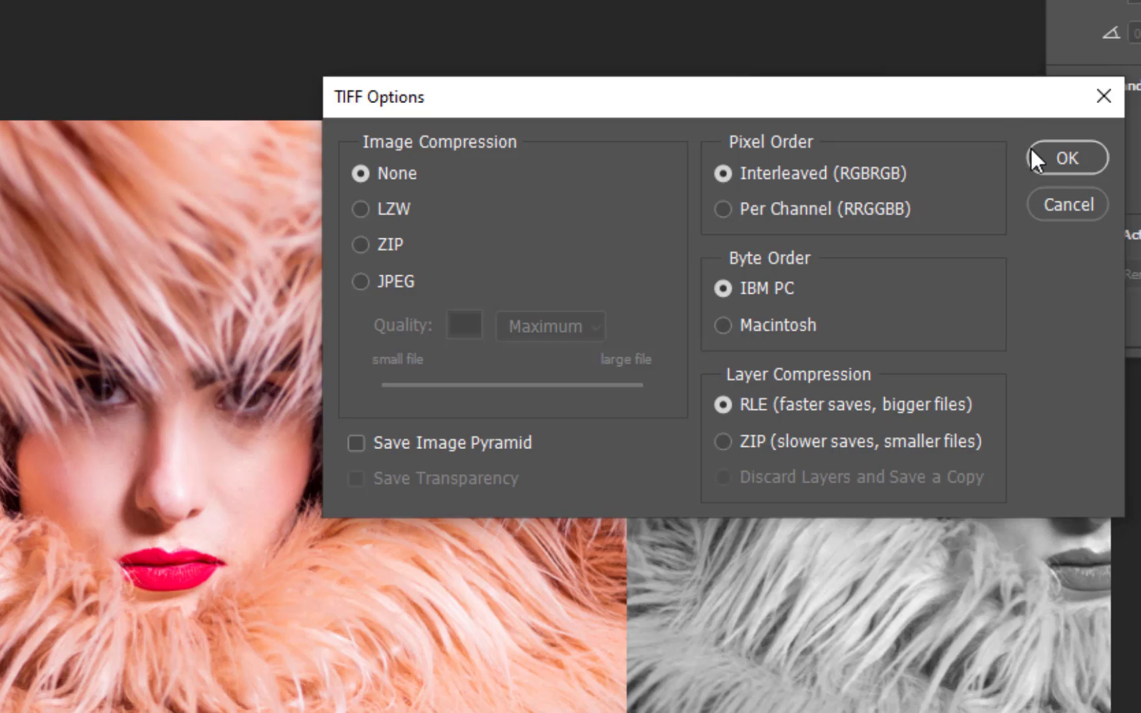
left_click(1051, 161)
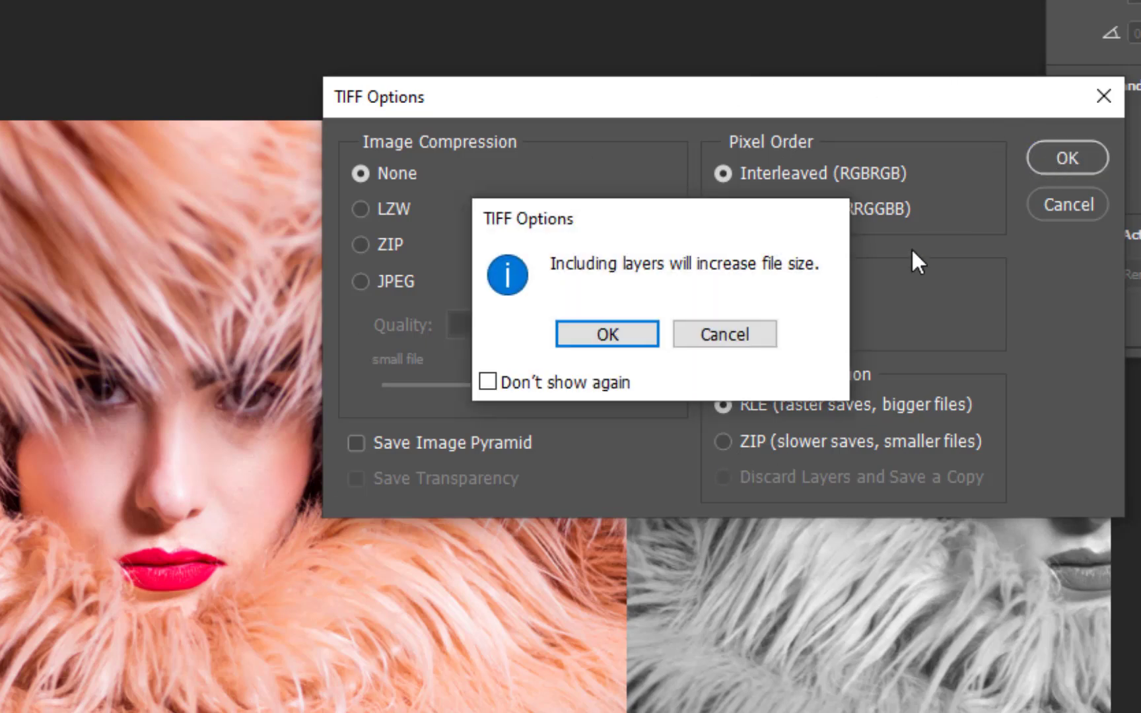
left_click(614, 336)
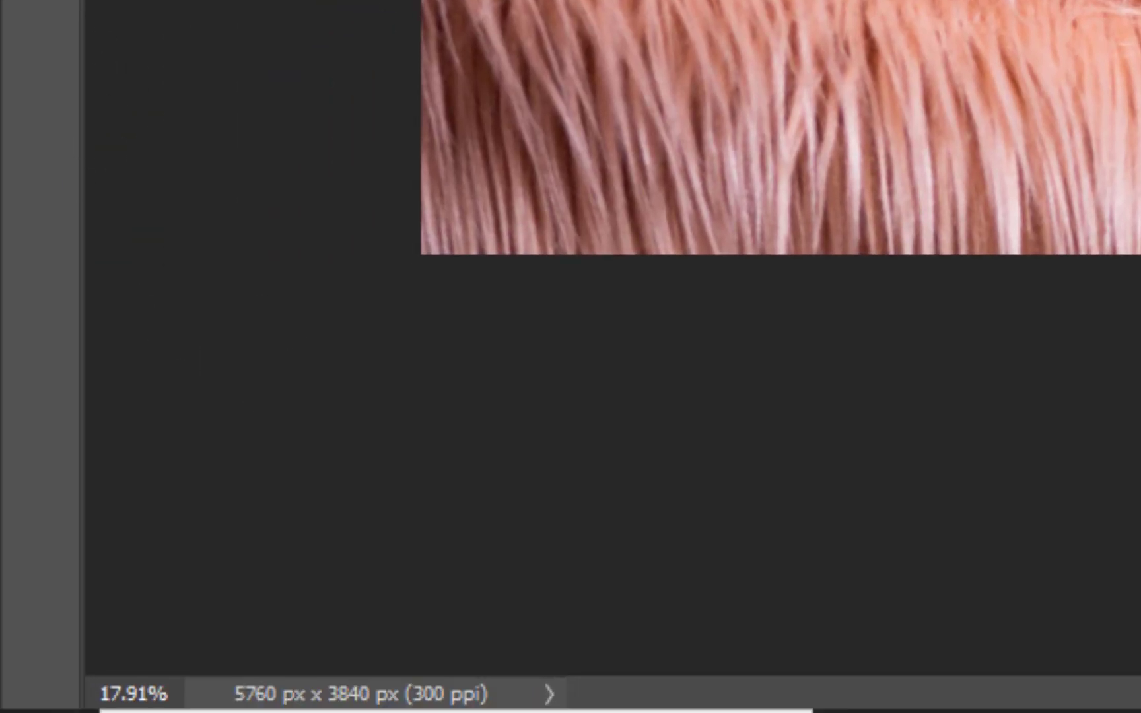
Close the document, switch to Adobe Bridge and open the Save Demo JFR folder inside the live session folder
key("ctrl+w")
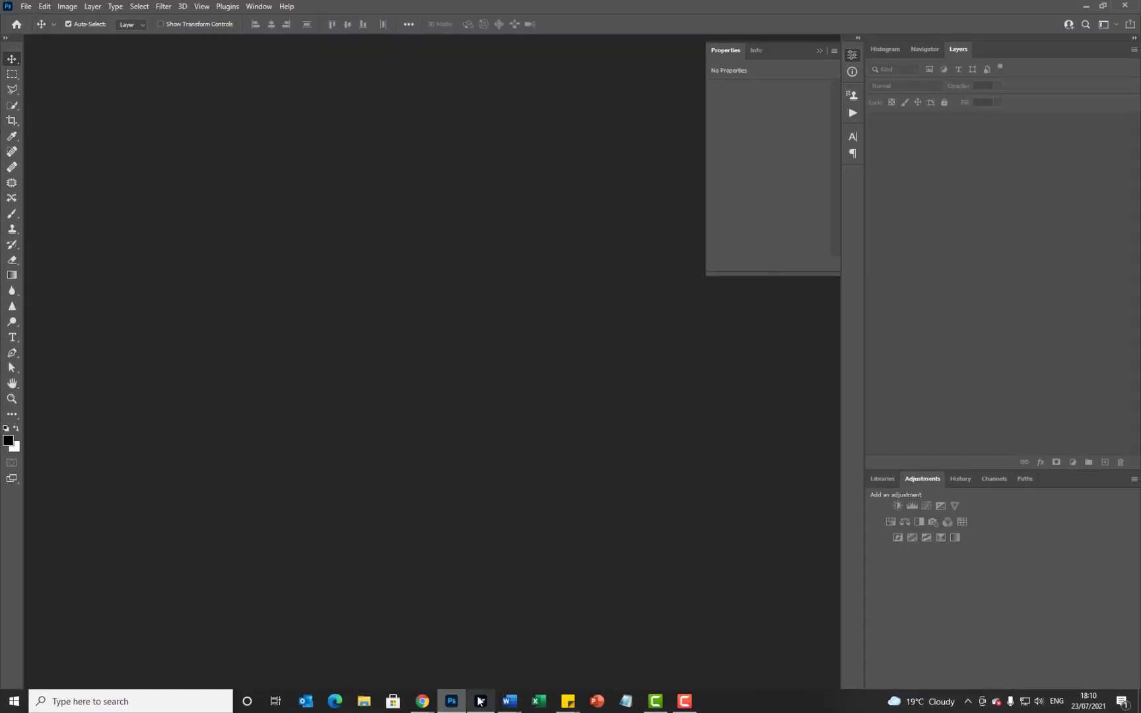
left_click(480, 701)
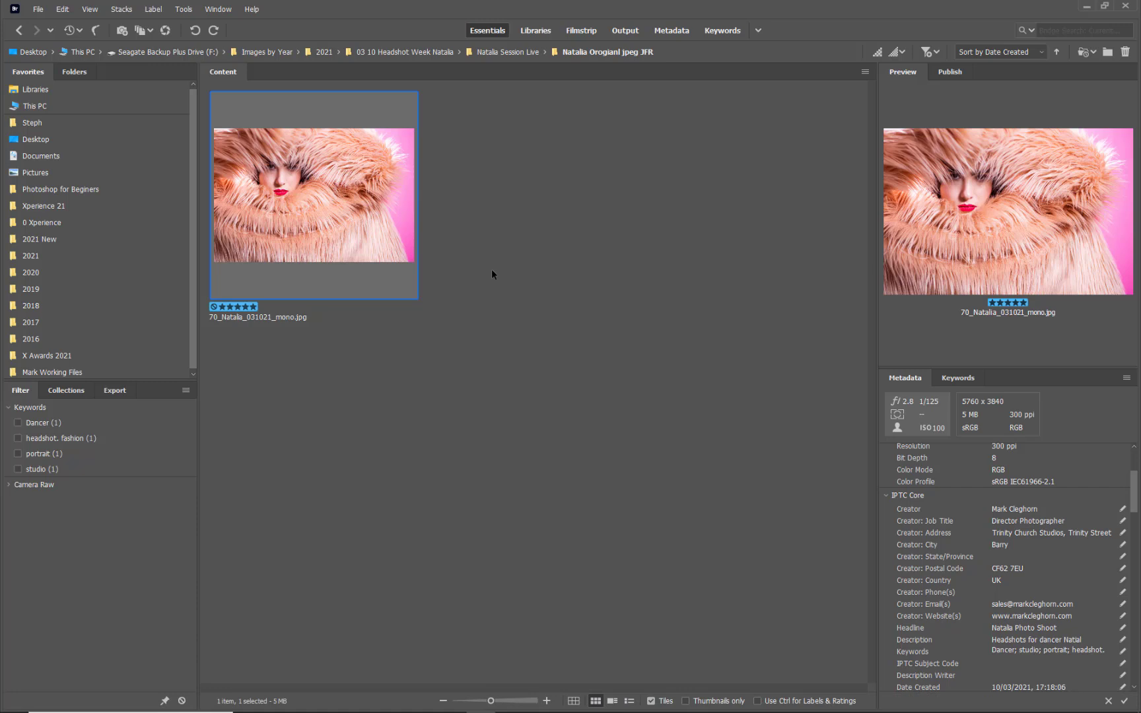
left_click(514, 52)
double_click(738, 235)
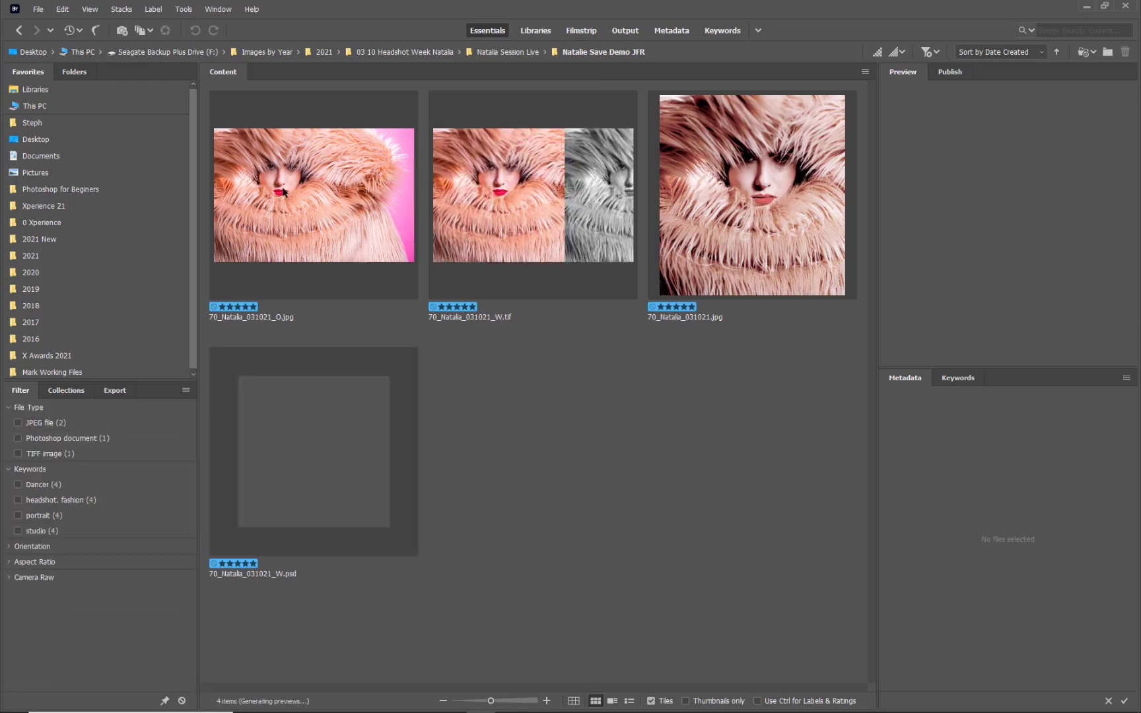
Examine the previews and file details of the original JPEG, the W TIFF, the cropped JPEG and the W PSD
left_click(328, 223)
left_click(553, 232)
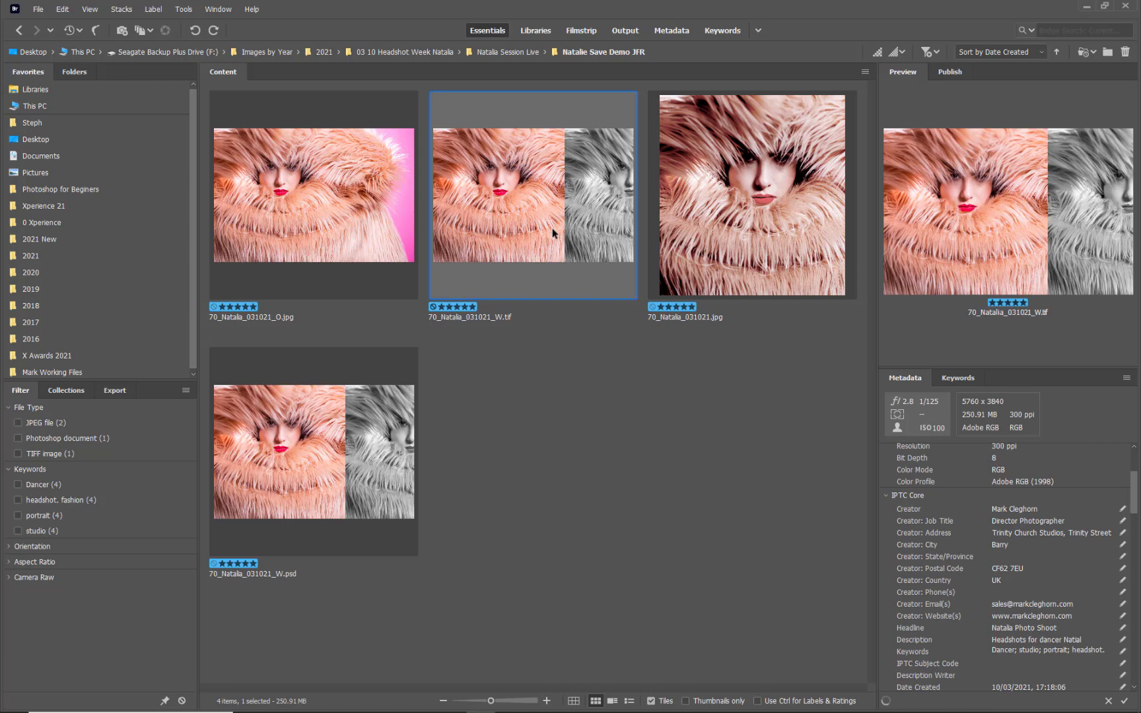
left_click(705, 236)
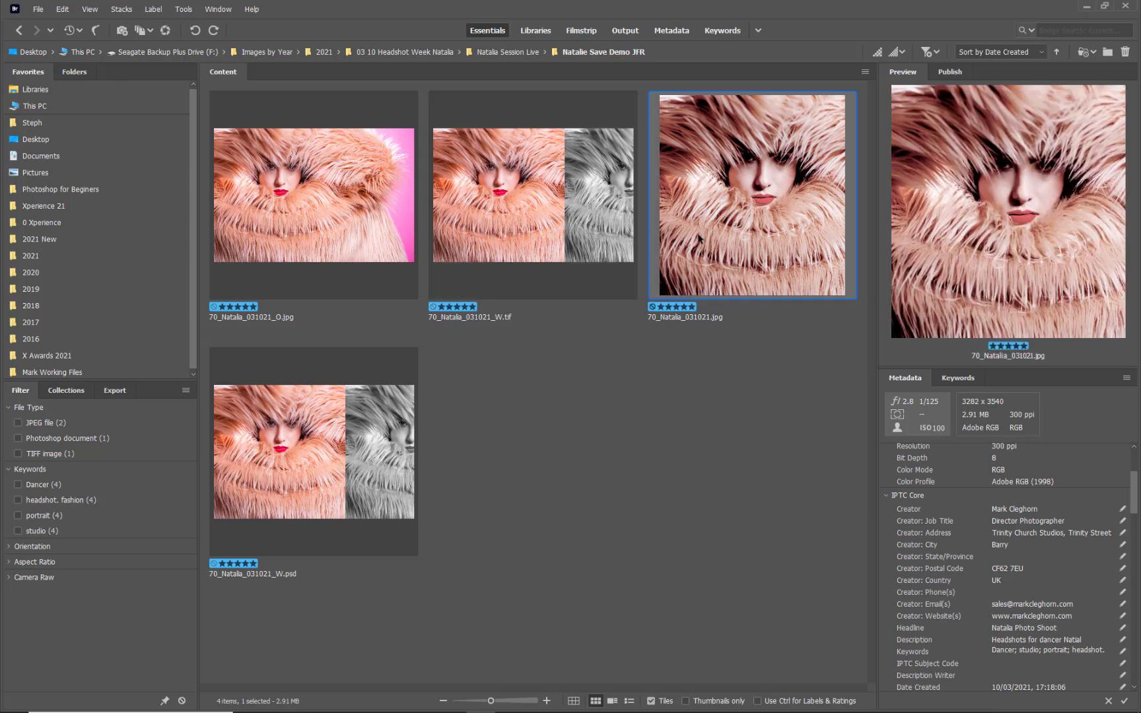
left_click(319, 453)
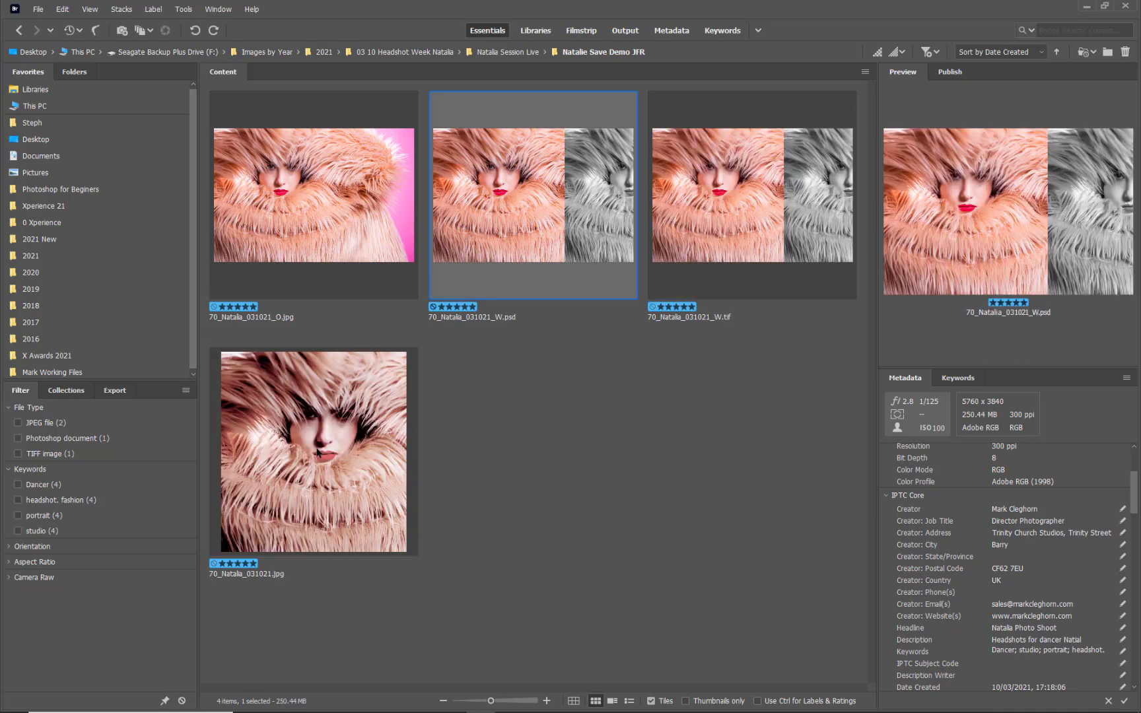
left_click(445, 405)
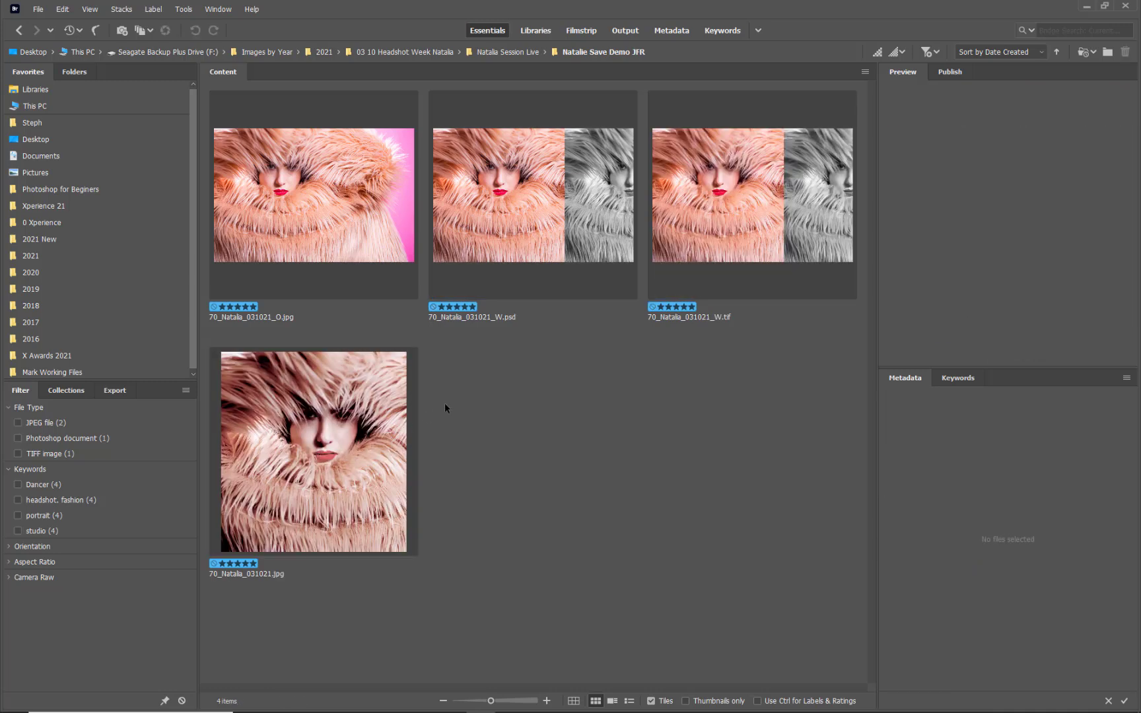
Reopen the W PSD working file in Photoshop and select Layer 1
double_click(522, 232)
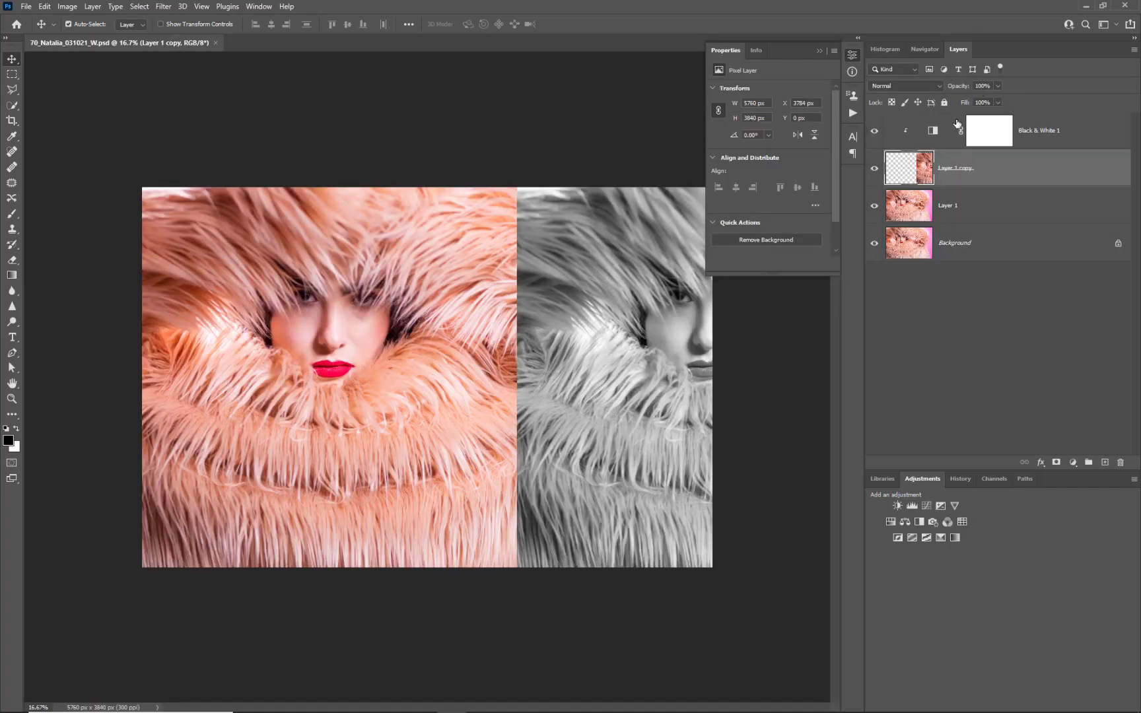
left_click(909, 208)
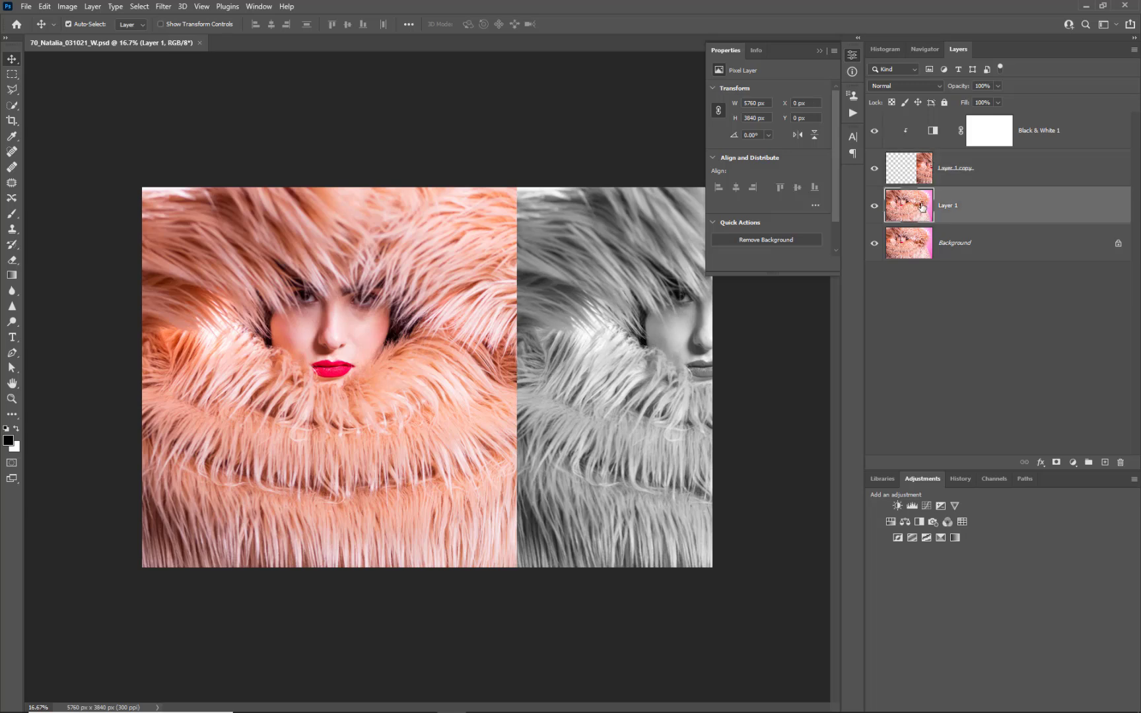
Apply a direct Levels adjustment to Layer 1 with the black input at 63 and the white input at 222
key("ctrl+l")
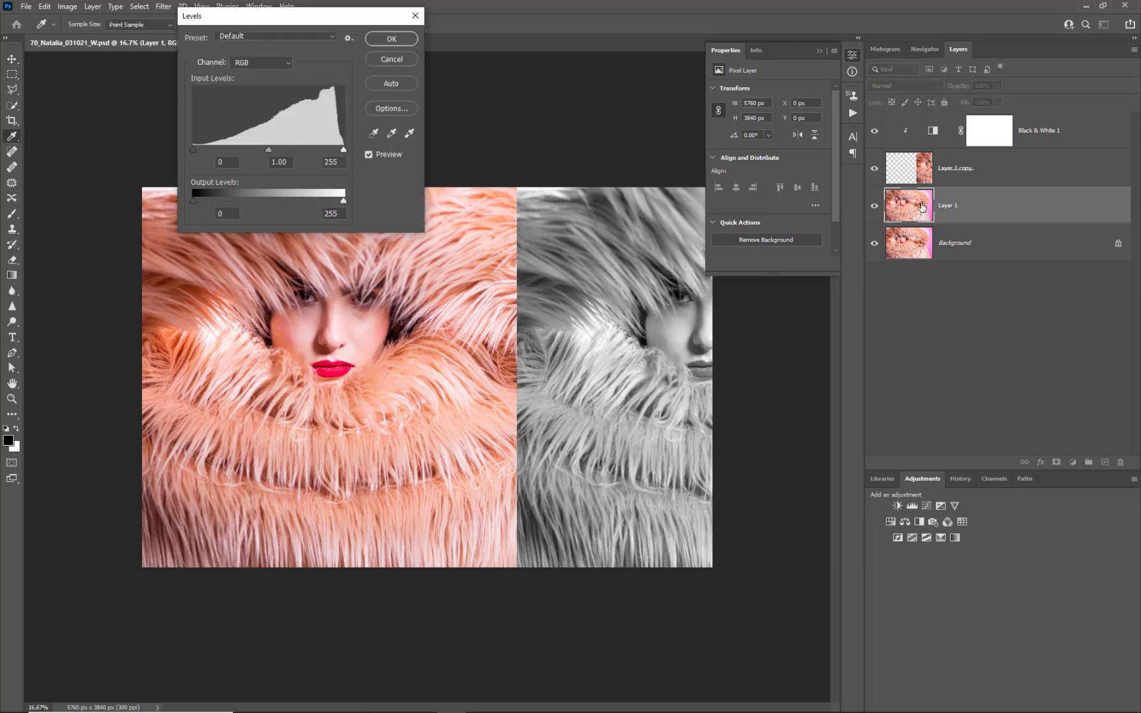
left_click_drag(196, 151, 231, 150)
left_click_drag(342, 149, 323, 145)
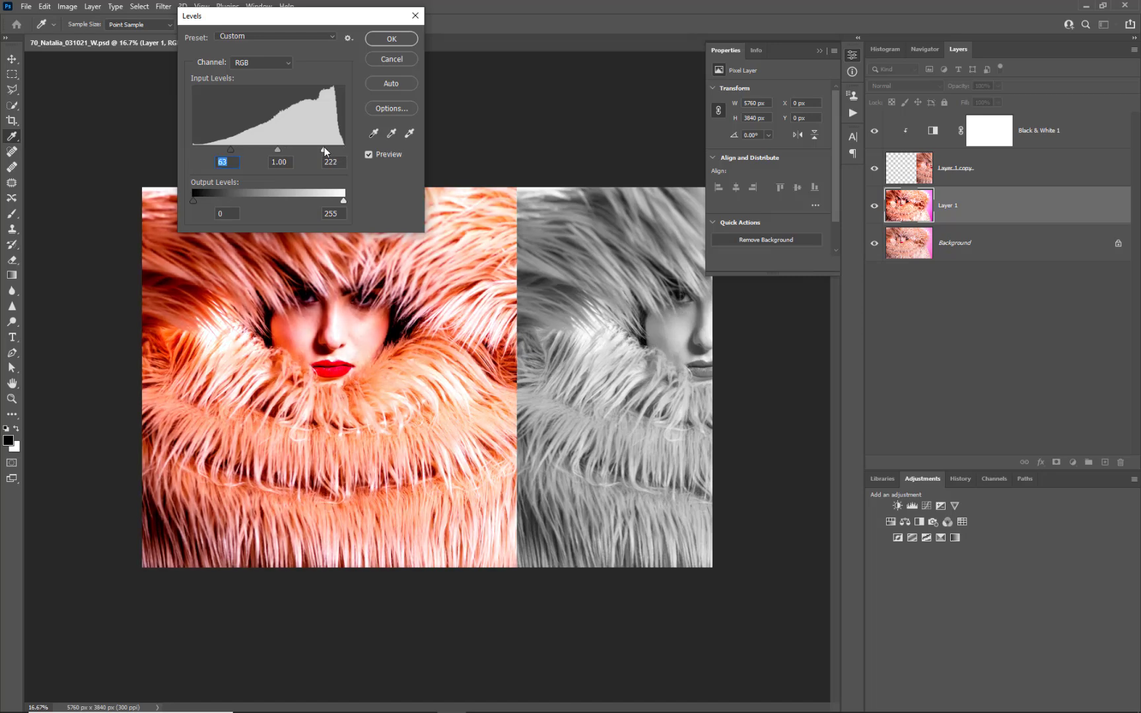
left_click(392, 39)
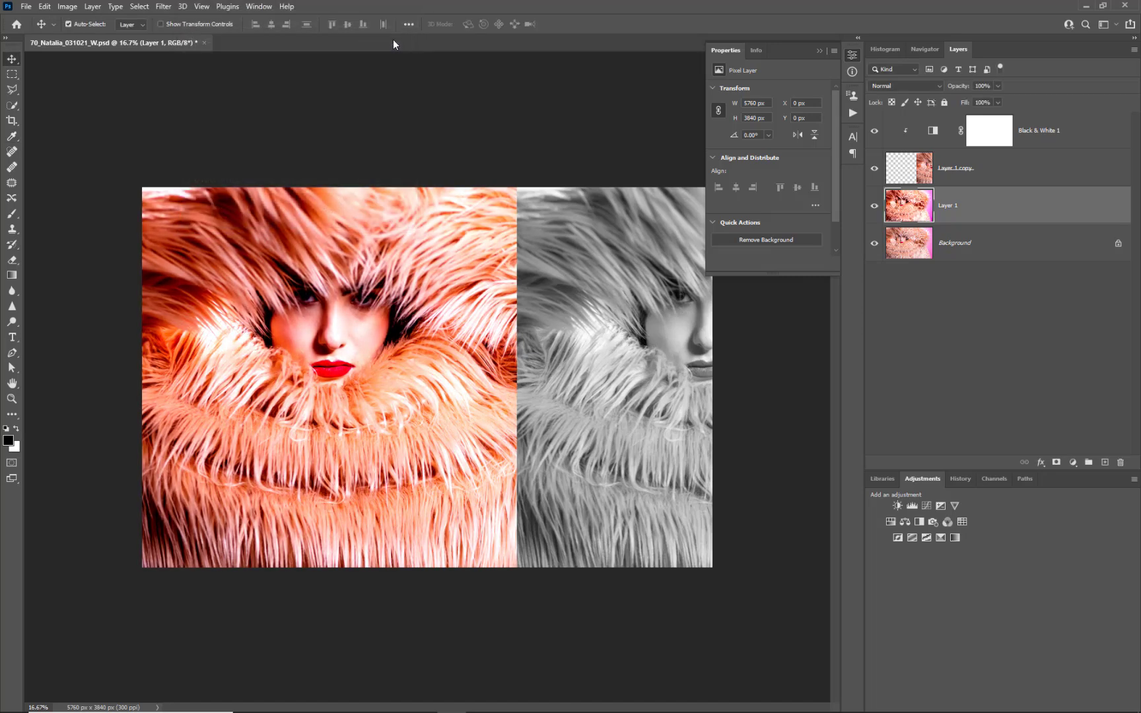
Close the W PSD and save its changes
key("ctrl")
key("ctrl")
key("ctrl+w")
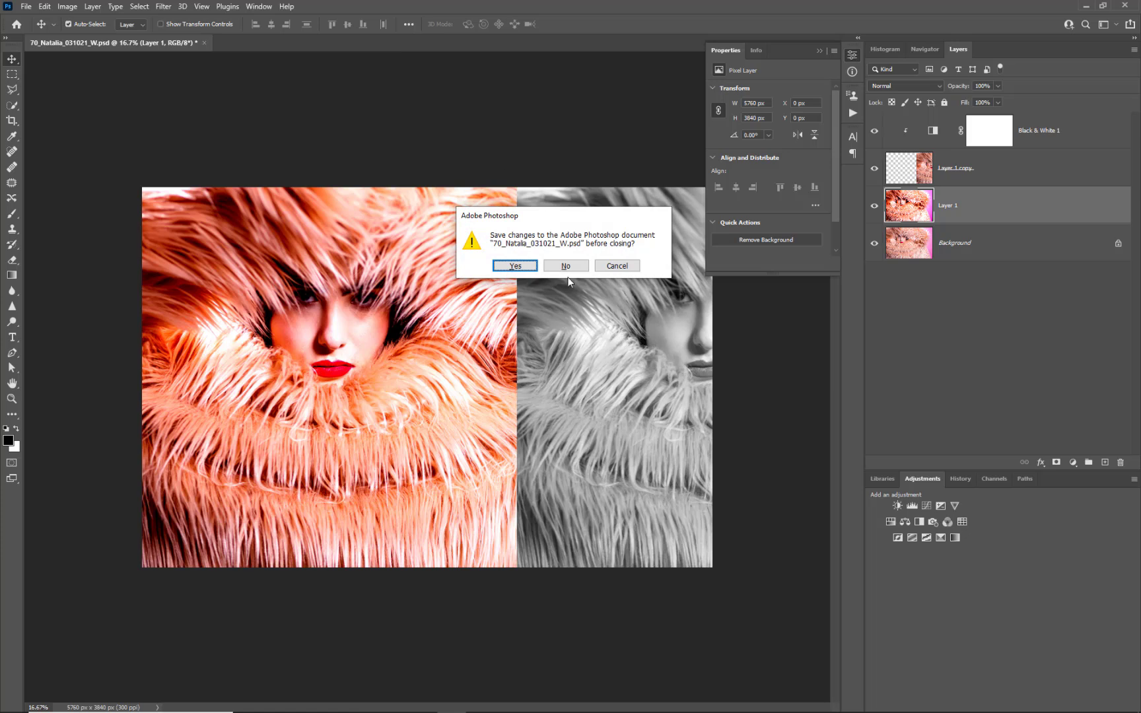
left_click(509, 267)
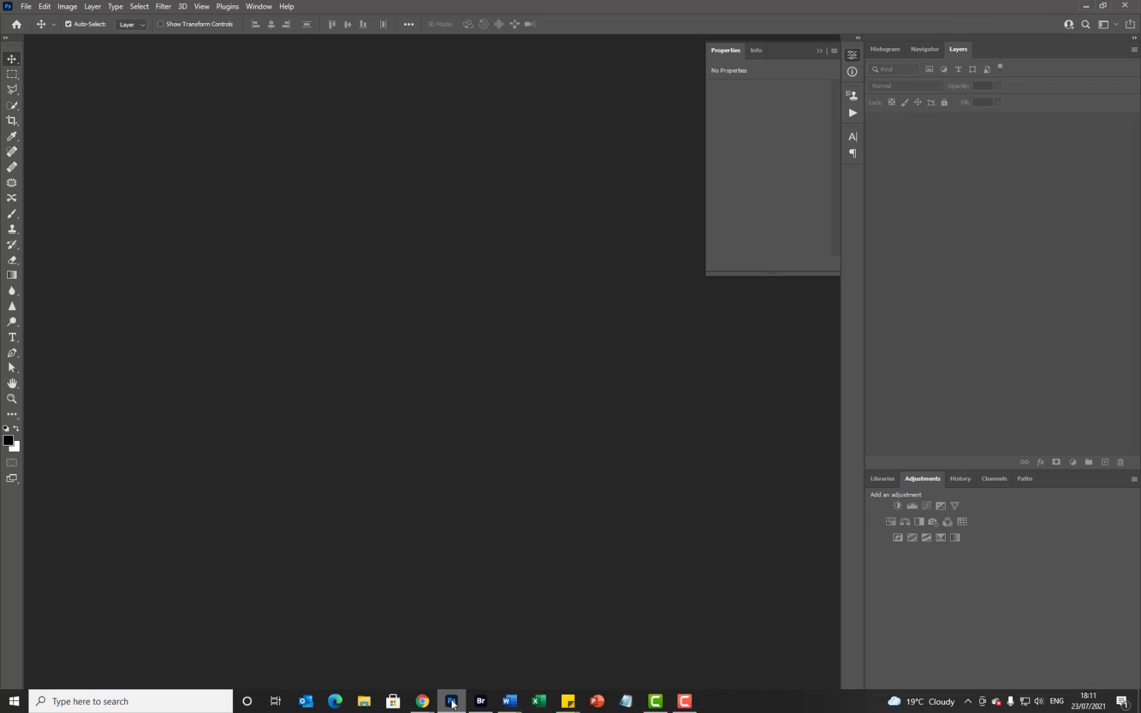
Switch to Adobe Bridge and reopen the re-saved W PSD in Photoshop
left_click(480, 701)
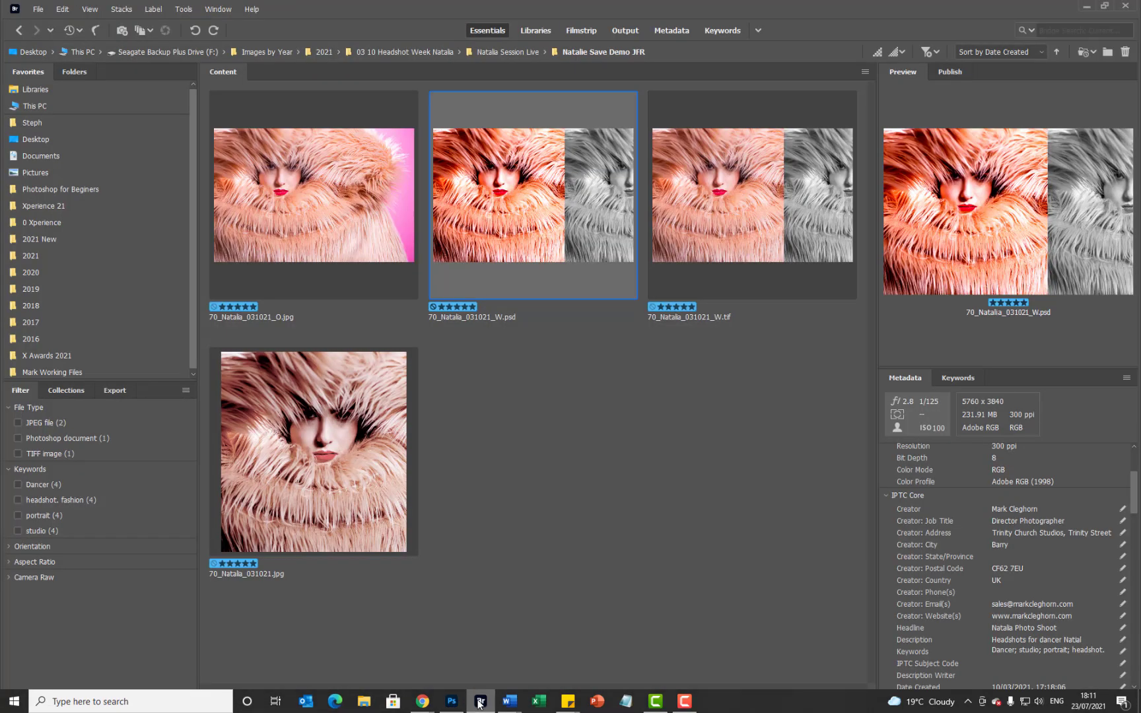
left_click(496, 490)
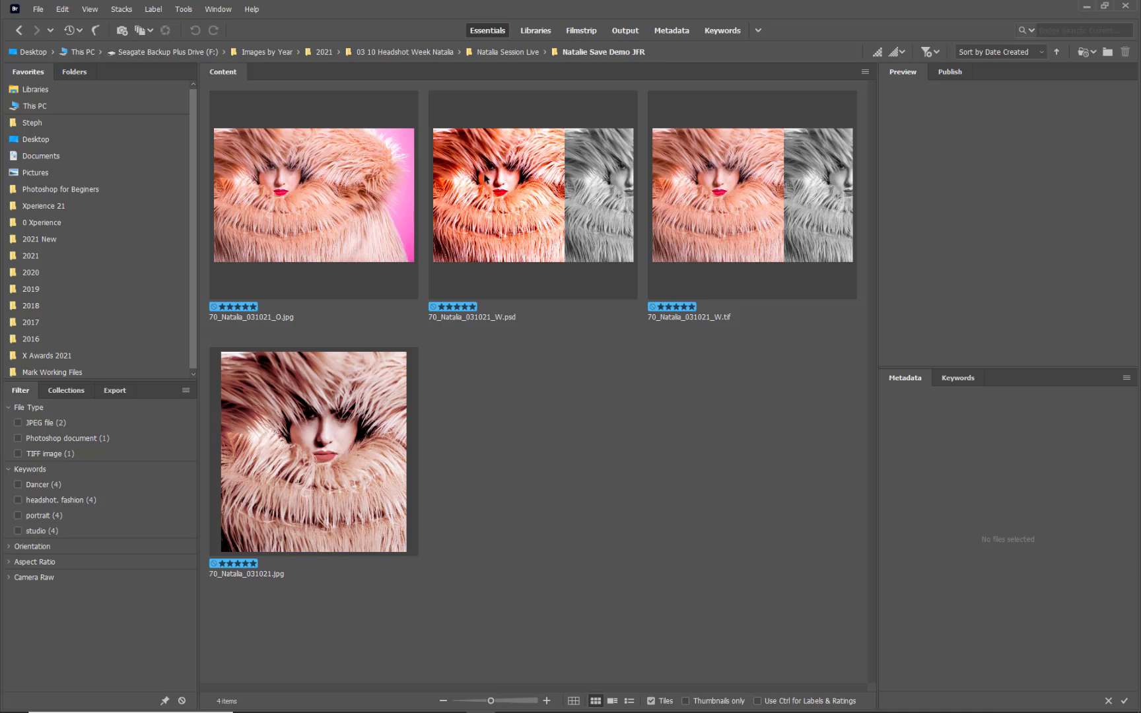
double_click(502, 187)
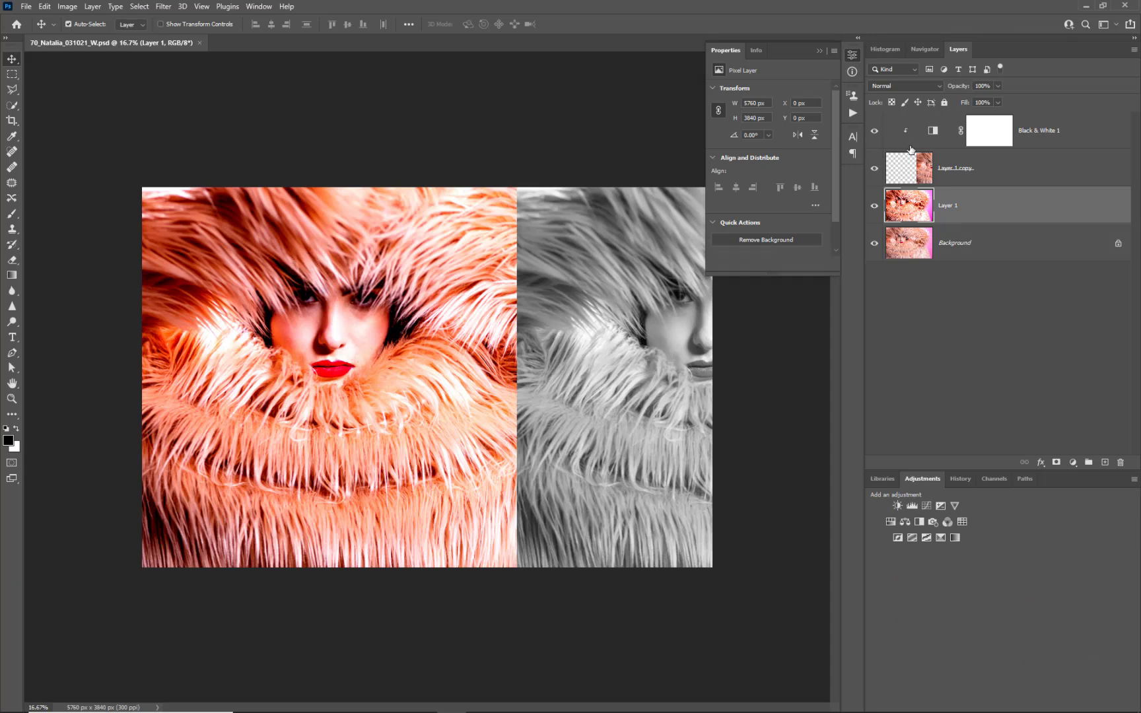
Replace Layer 1 with a duplicate of the Background layer and add a Levels adjustment layer above it with the black input at 61
left_click_drag(981, 209, 1123, 462)
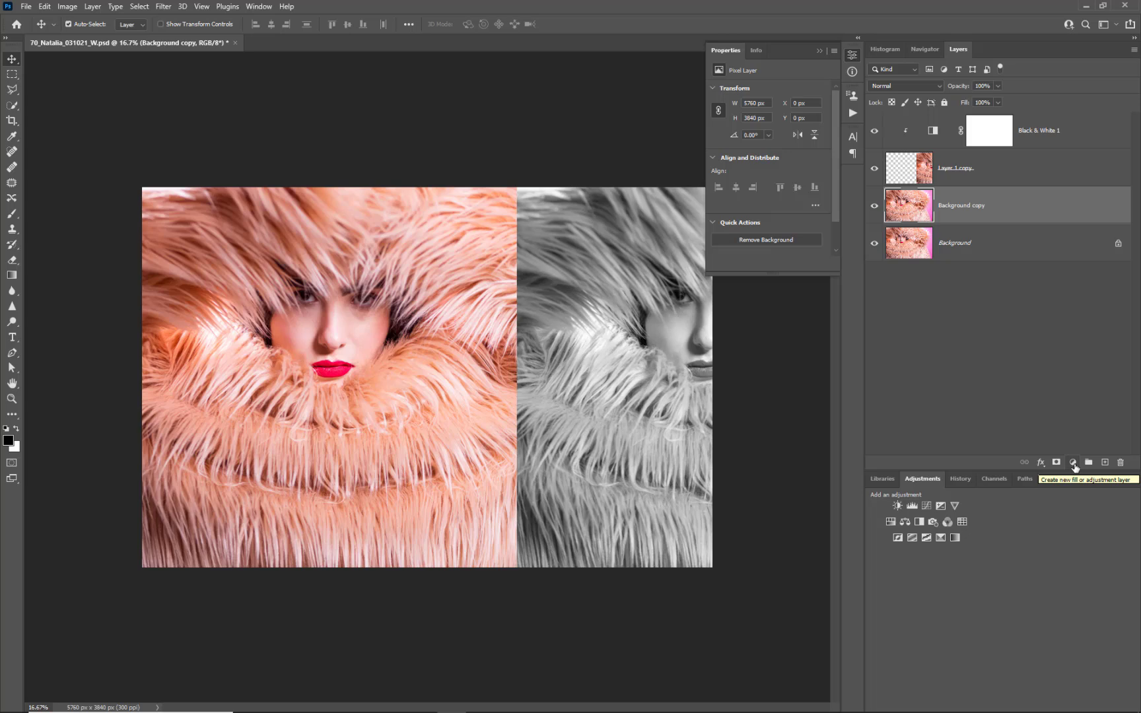
left_click(1073, 464)
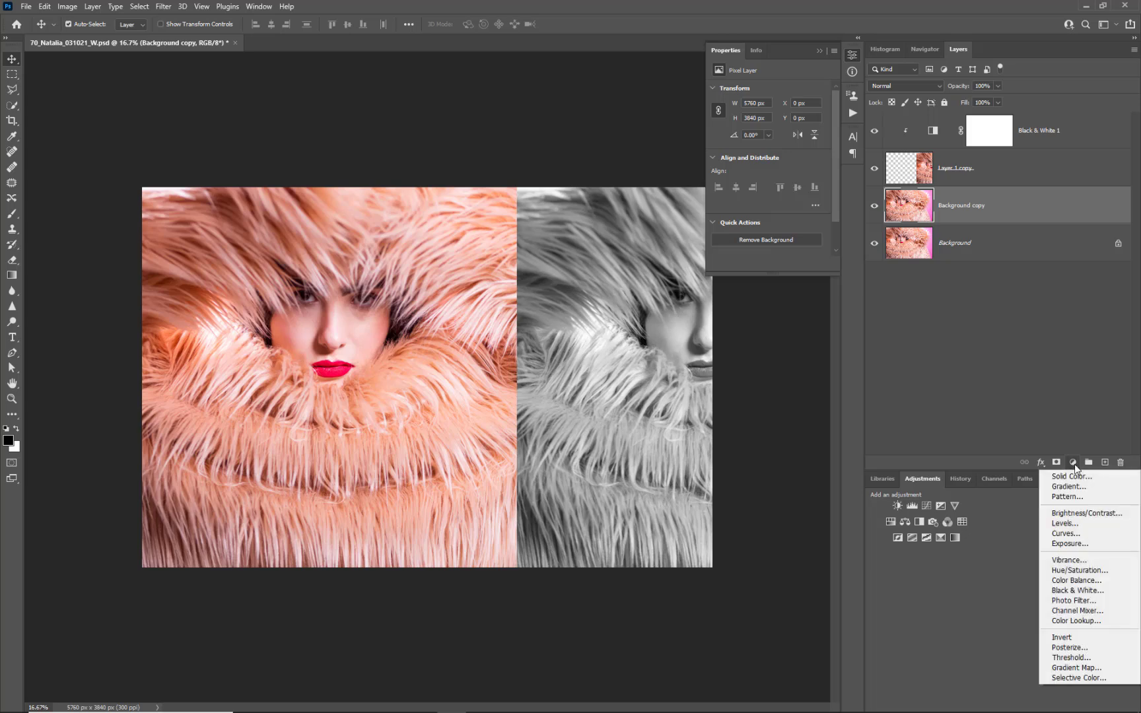
left_click(1064, 524)
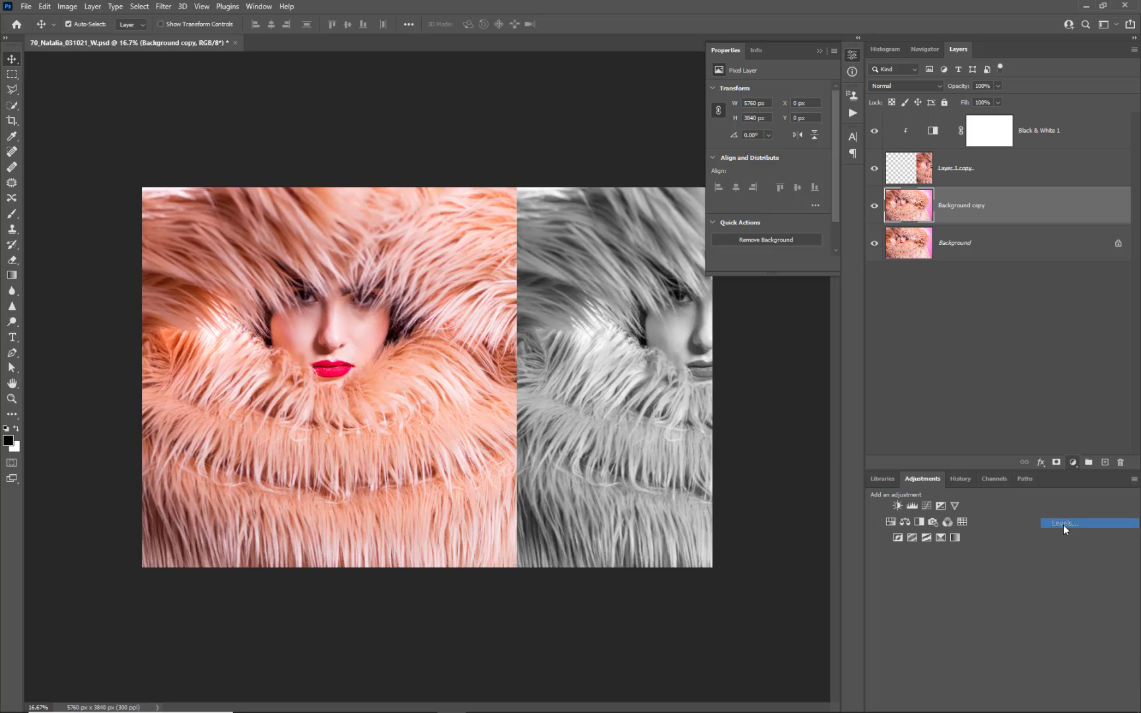
left_click_drag(730, 177, 754, 176)
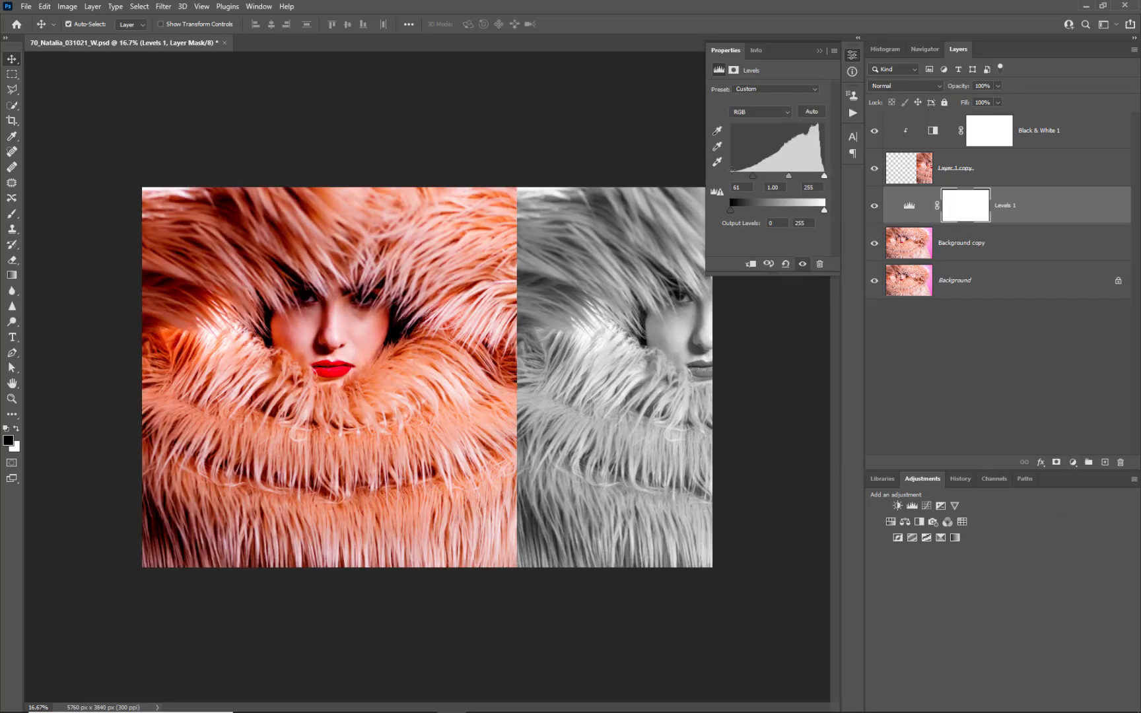
Close the document saving the new adjustment layer, and reopen the W PSD from Adobe Bridge
left_click(612, 135)
left_click(178, 43)
left_click(515, 266)
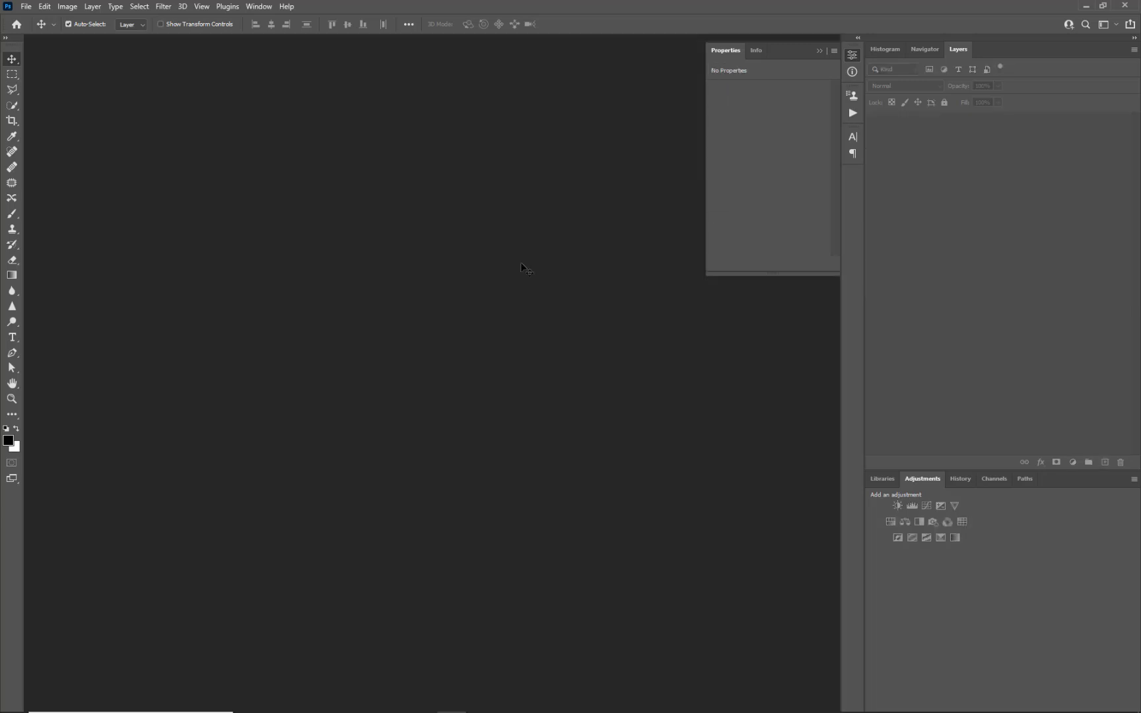
left_click(480, 701)
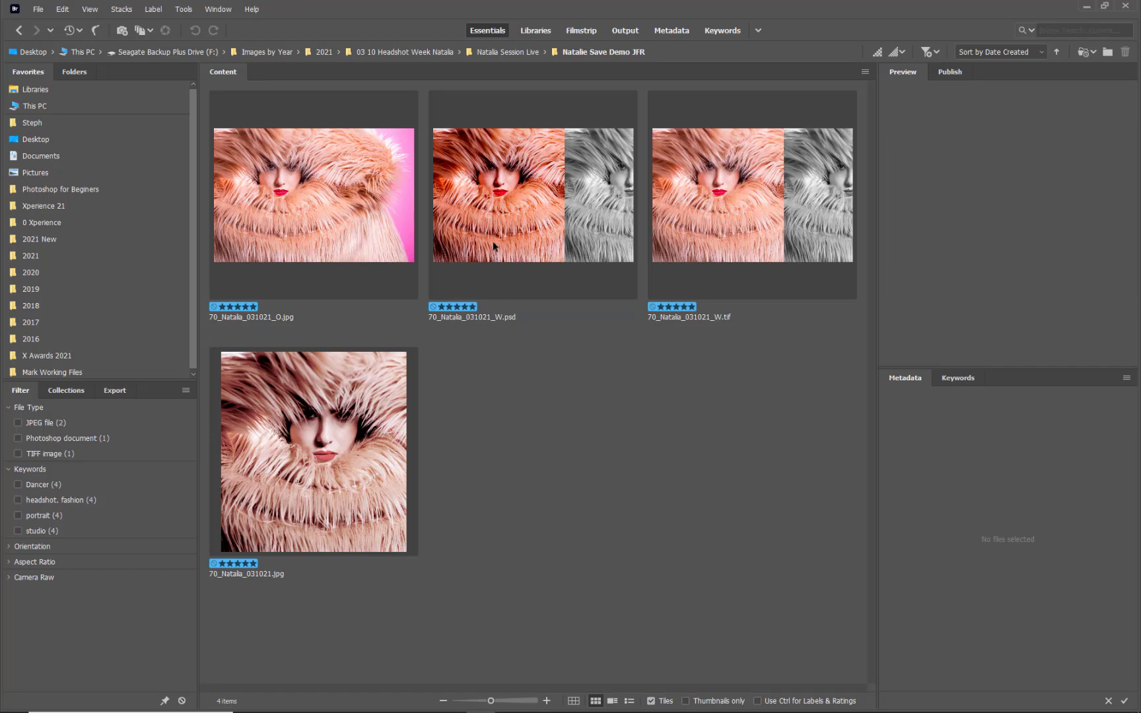
double_click(502, 221)
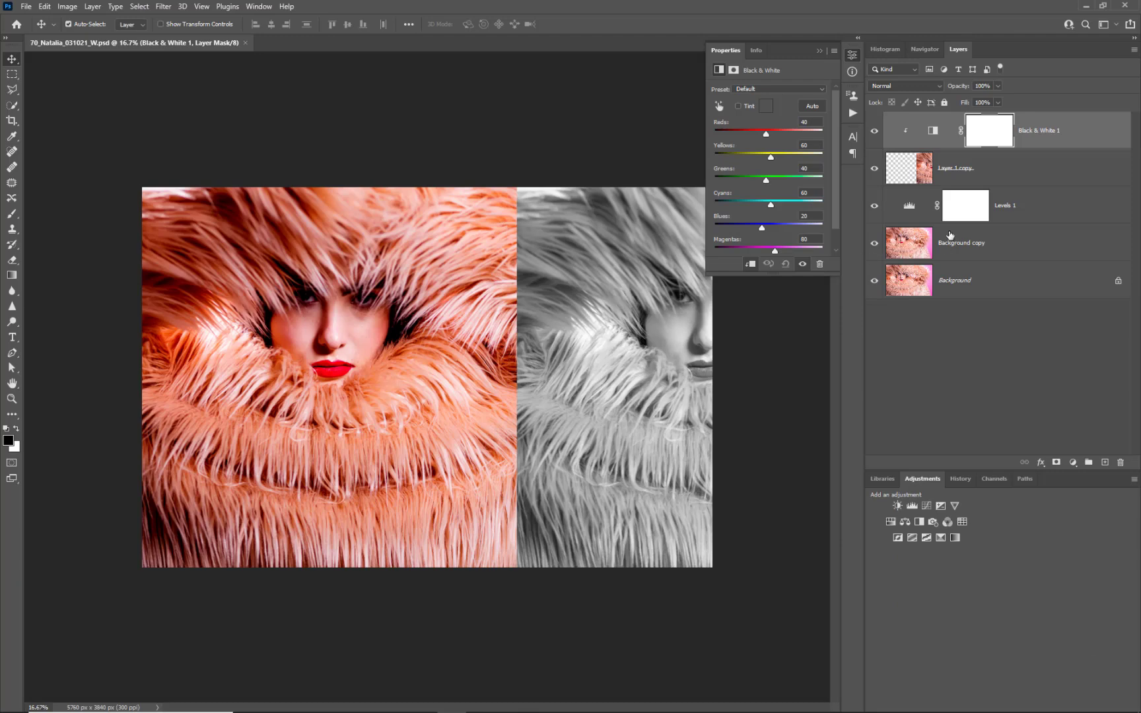
Toggle the Levels 1 layer's visibility, leave it hidden and save the PSD
left_click(874, 207)
left_click(874, 206)
left_click(873, 207)
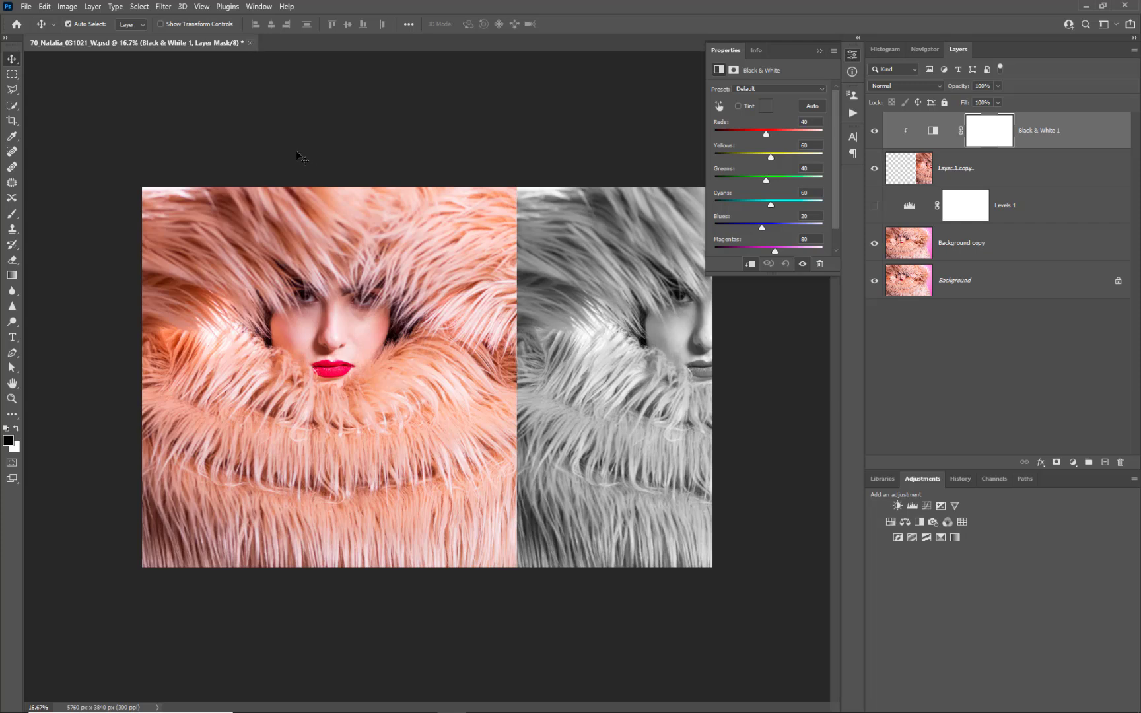
key("ctrl+s")
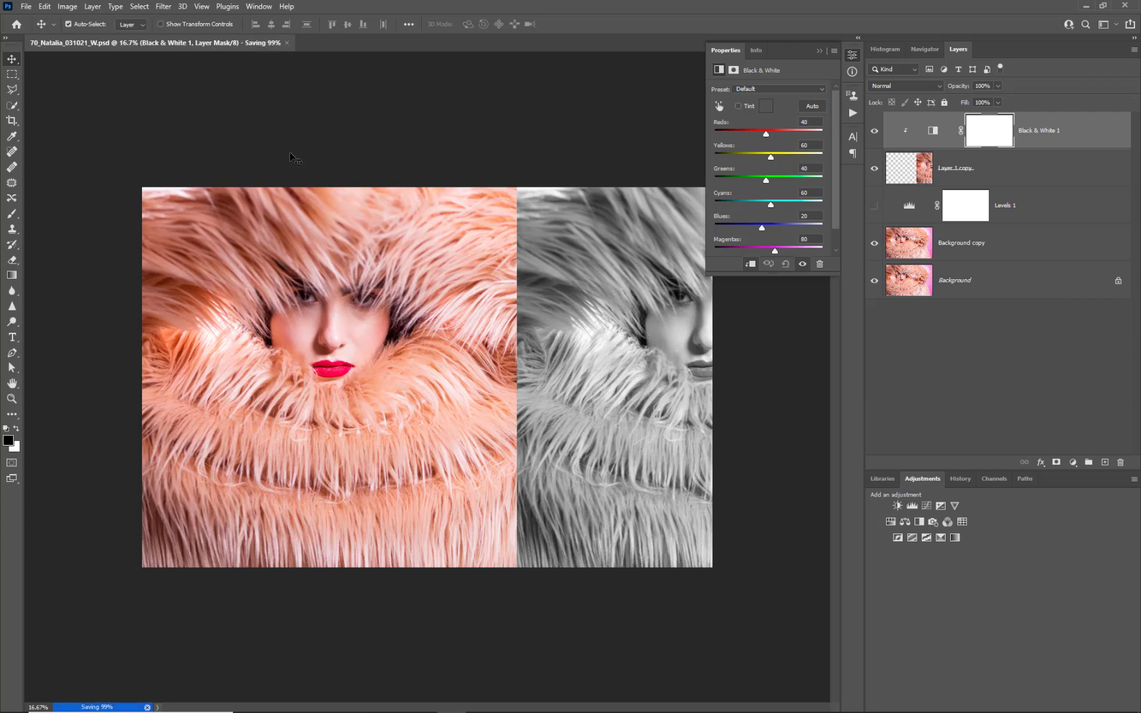
Flatten the image and discard the hidden layers
left_click(93, 7)
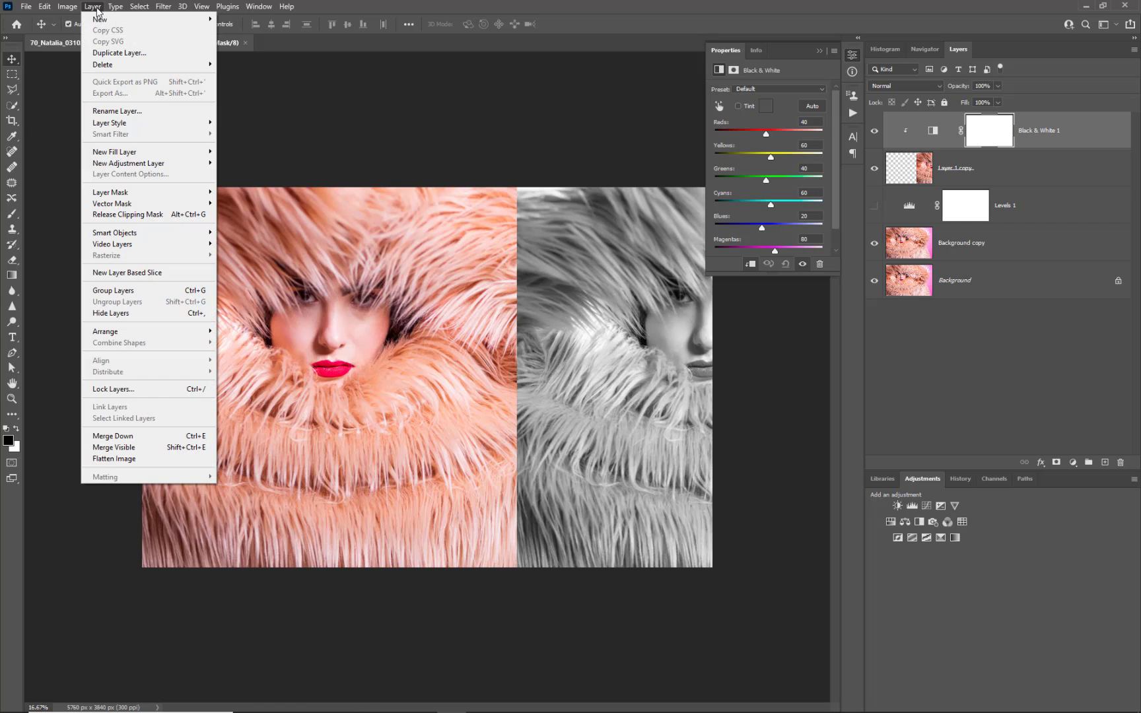
left_click(149, 458)
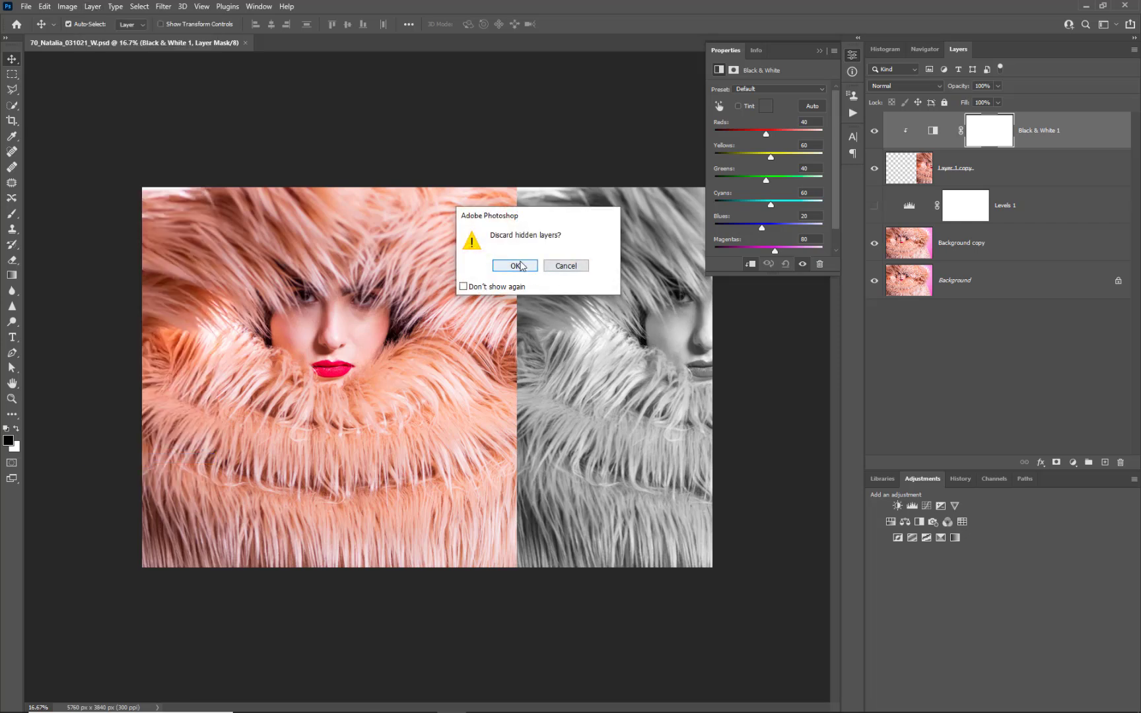
left_click(518, 264)
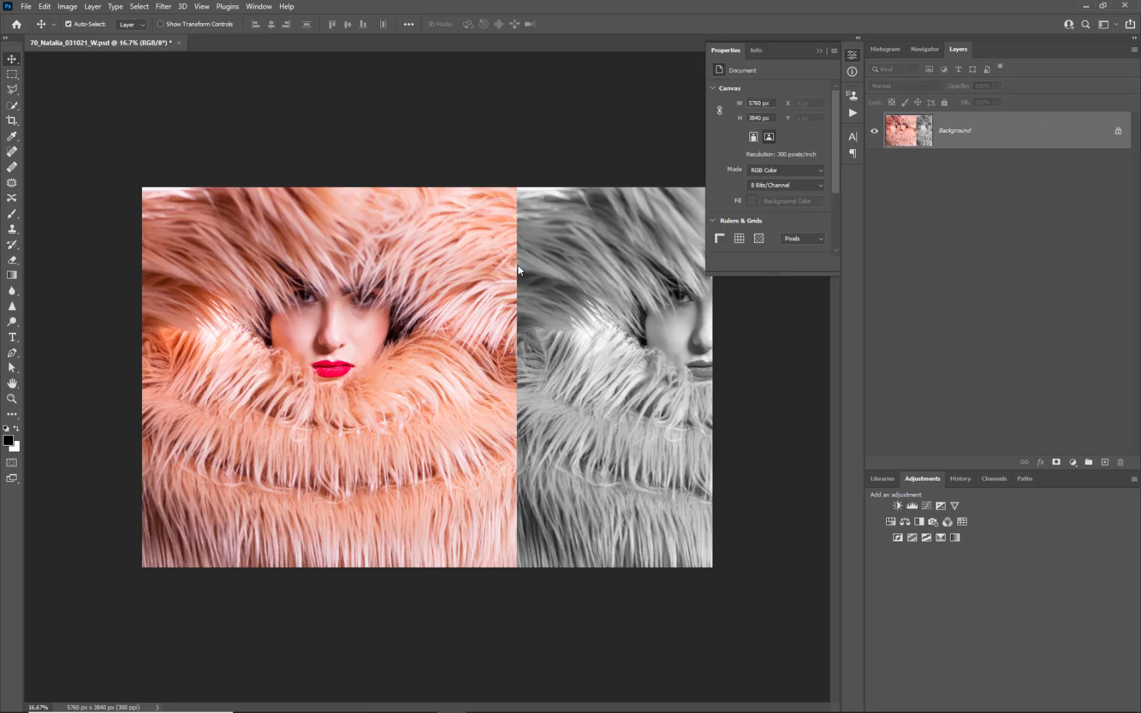
Save the flattened image as a new TIFF in the same folder, changing the file name's W suffix to W1
key("ctrl")
key("ctrl+shift+s")
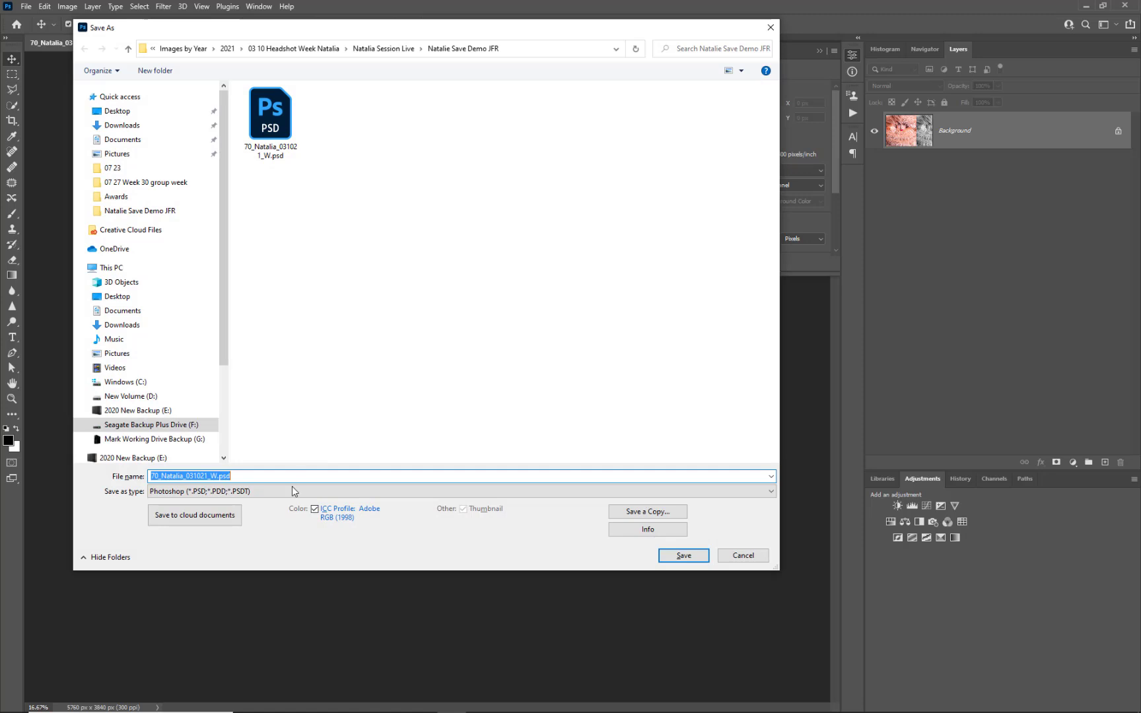
left_click(278, 492)
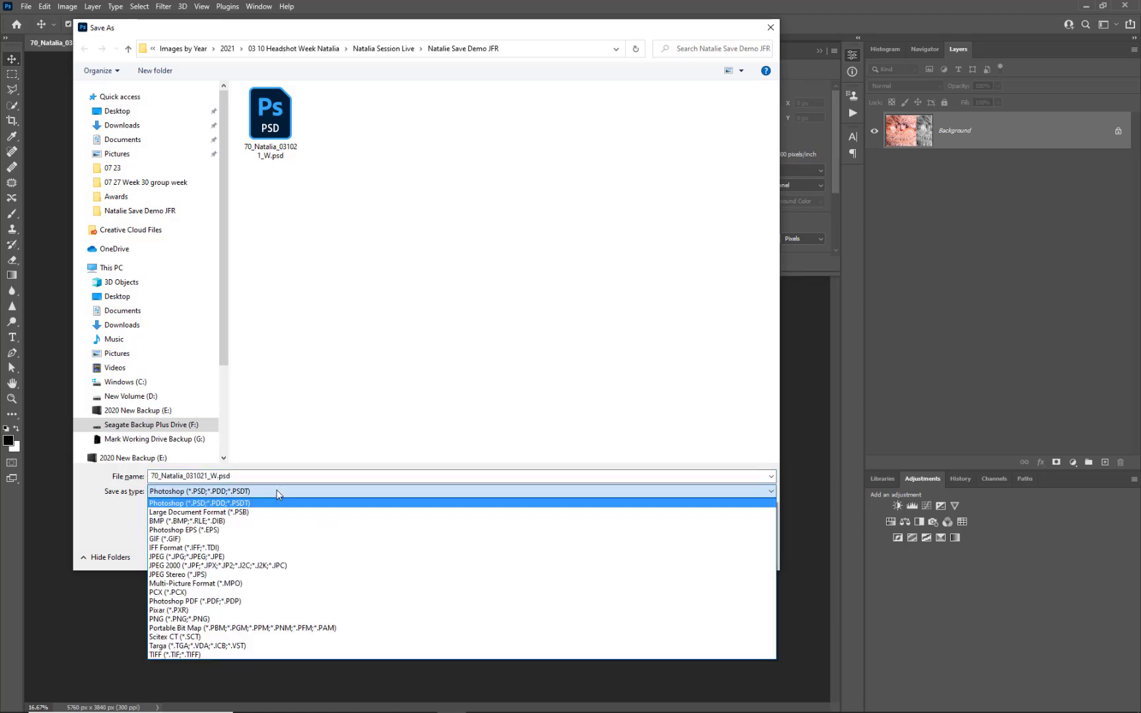
left_click(225, 652)
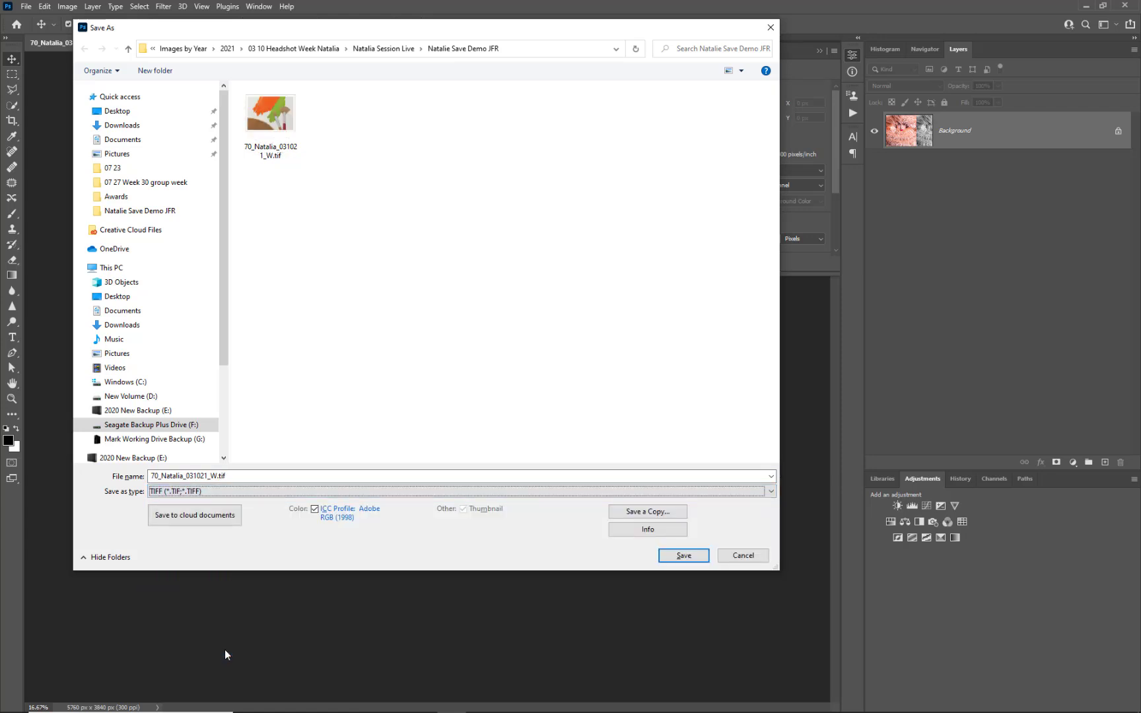
left_click(682, 557)
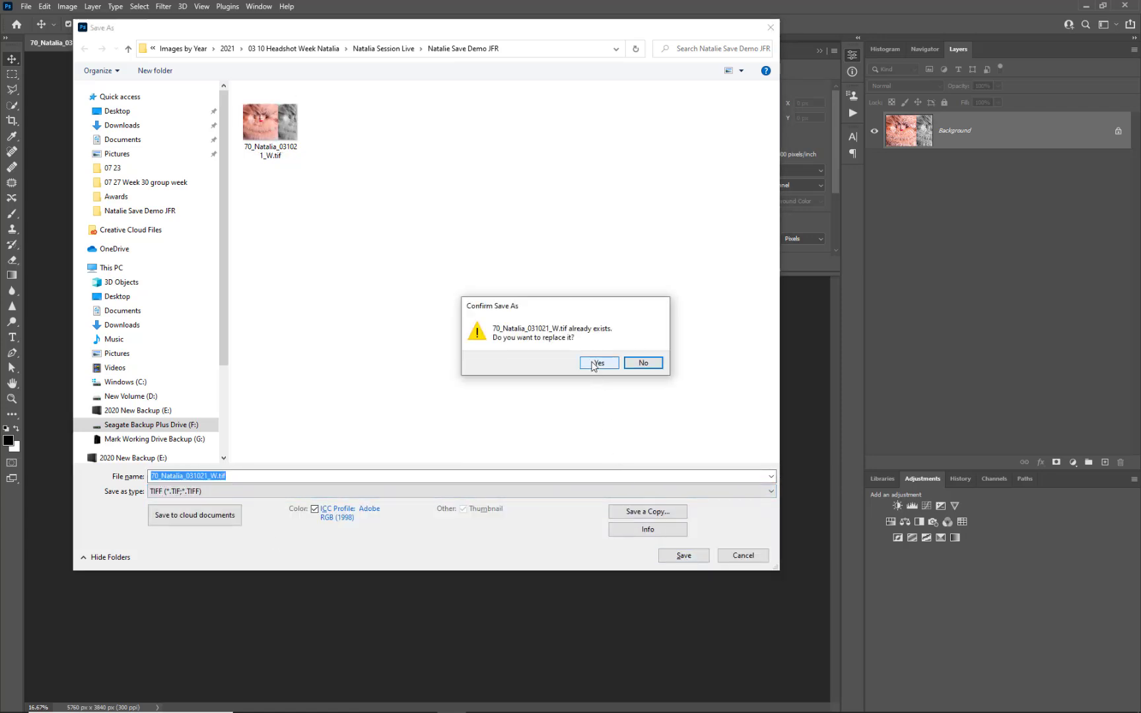
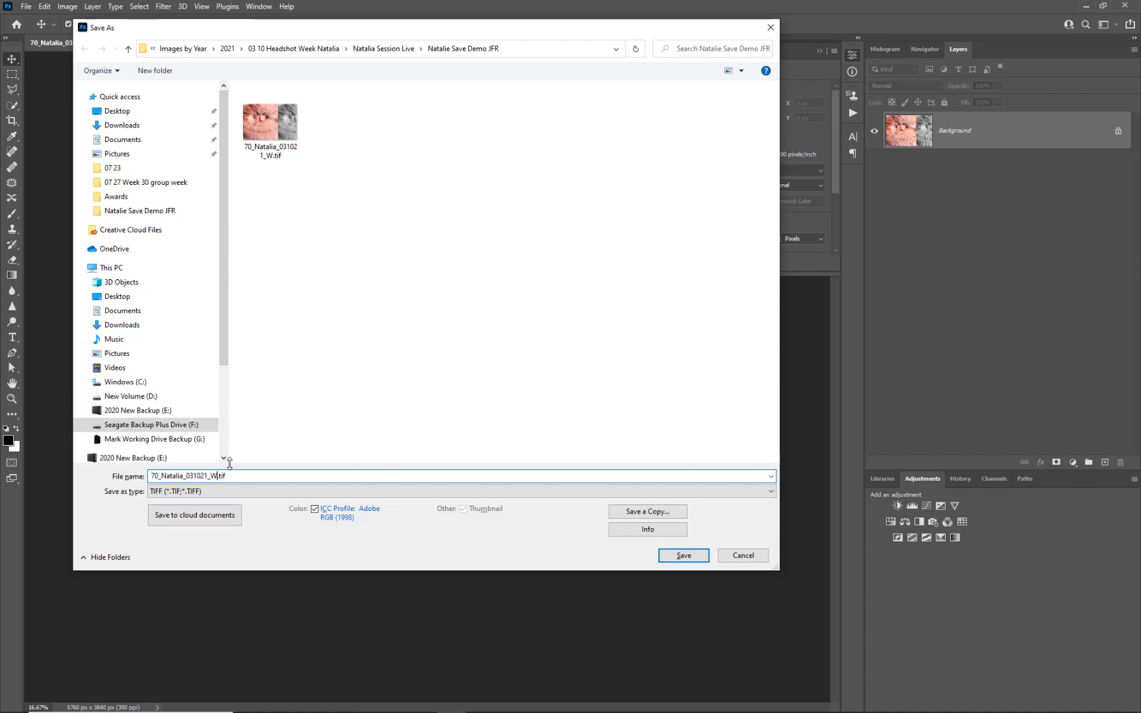
left_click(684, 555)
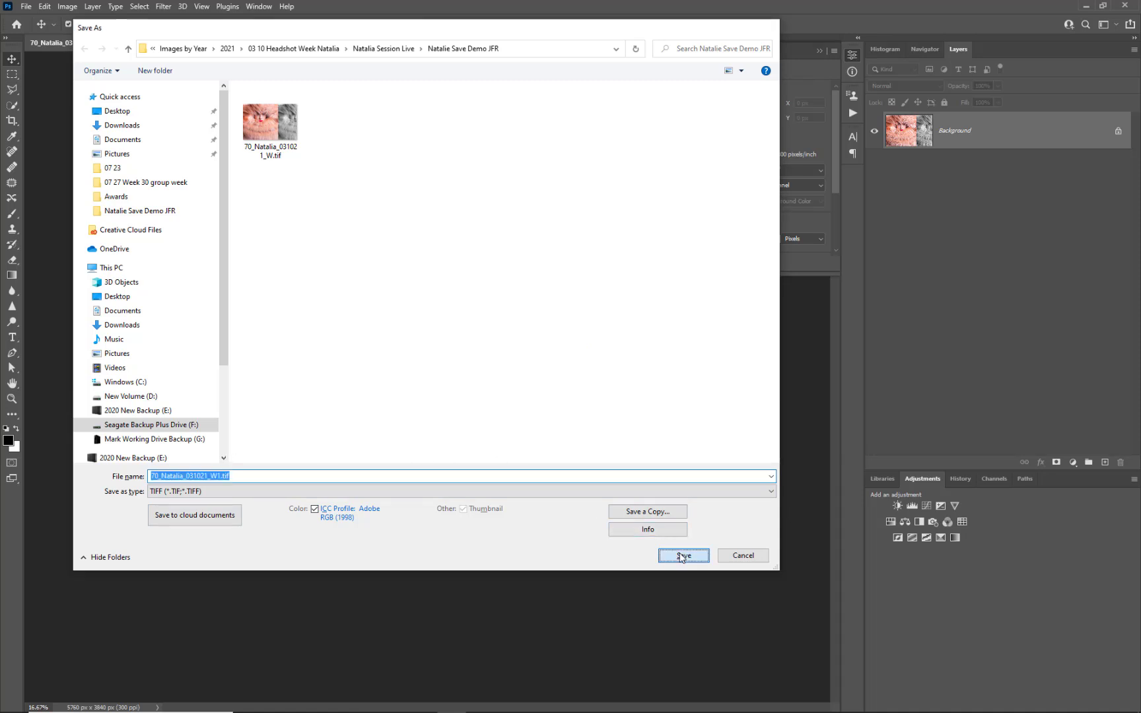
left_click(701, 191)
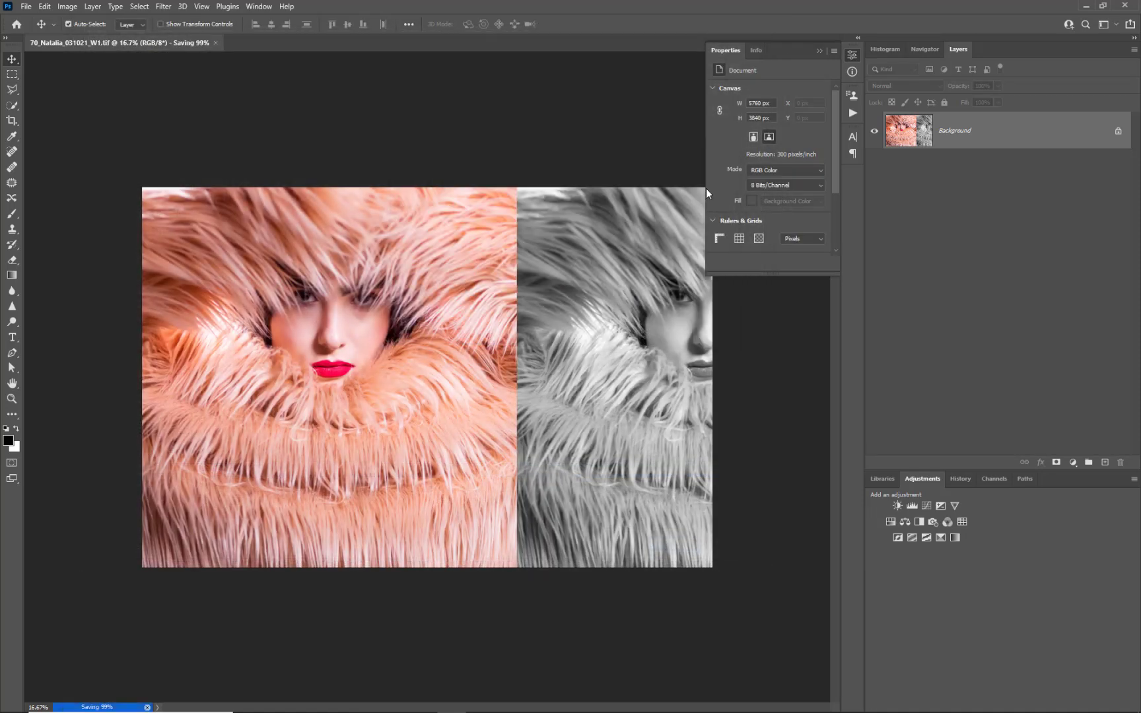
Save the flattened image as a JPEG with the W1 suffix, at Maximum quality 10, Progressive format with 3 scans
left_click(26, 6)
left_click(69, 150)
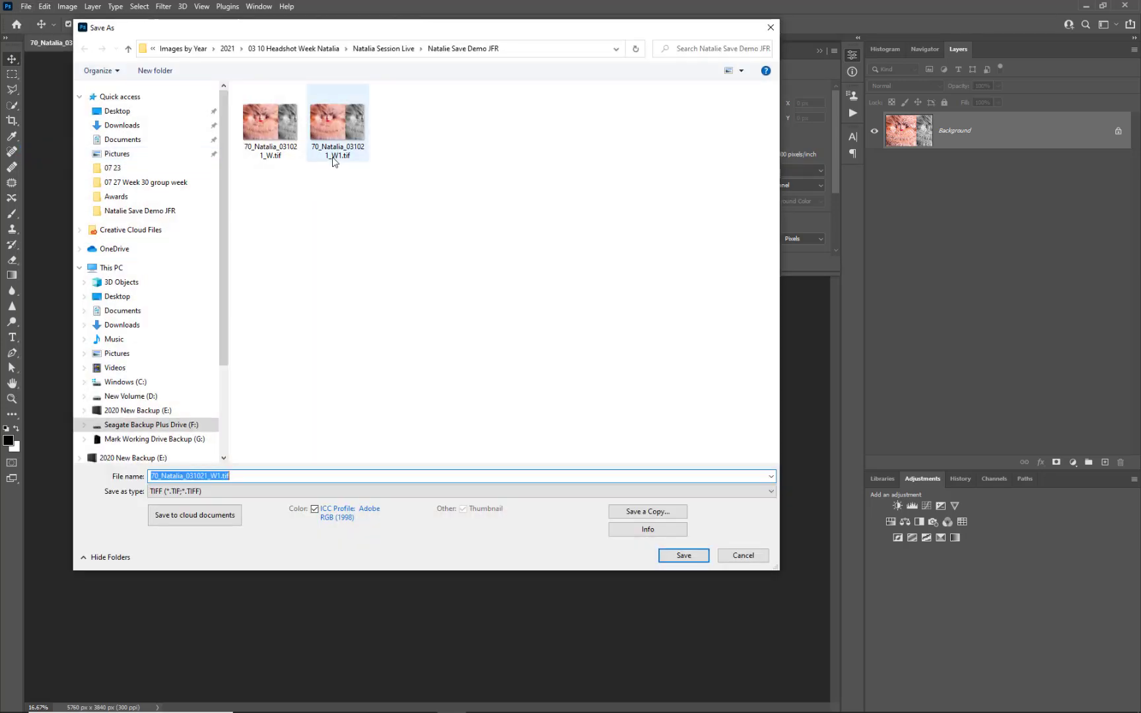
left_click(236, 492)
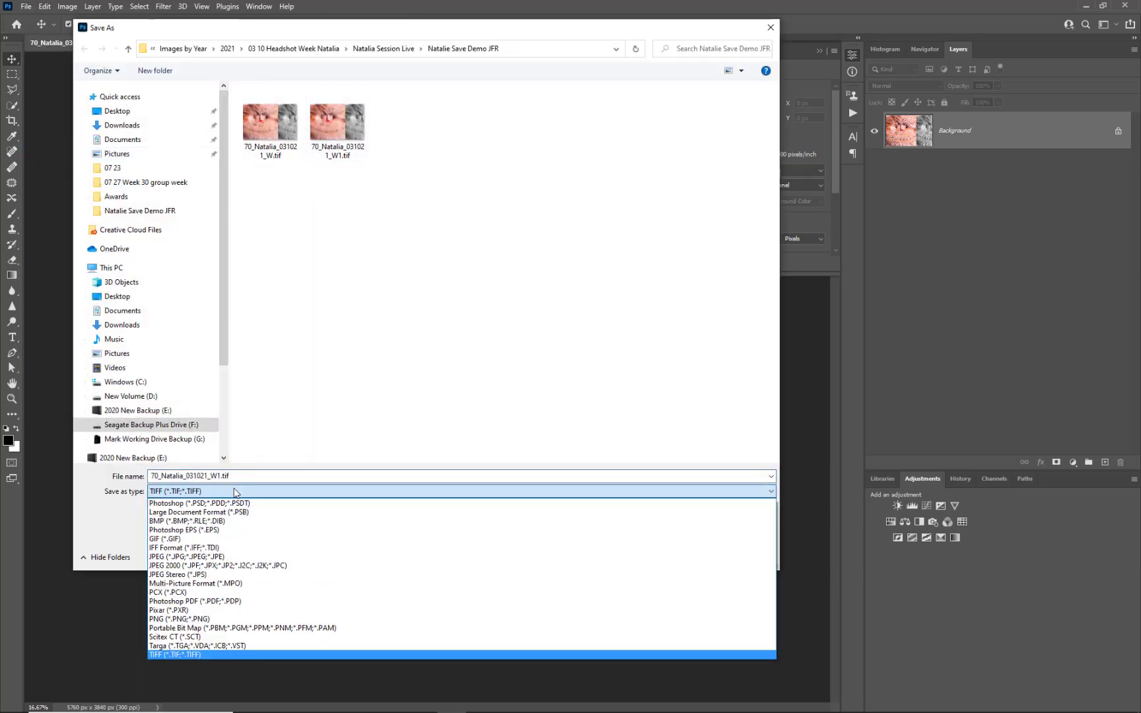
left_click(201, 552)
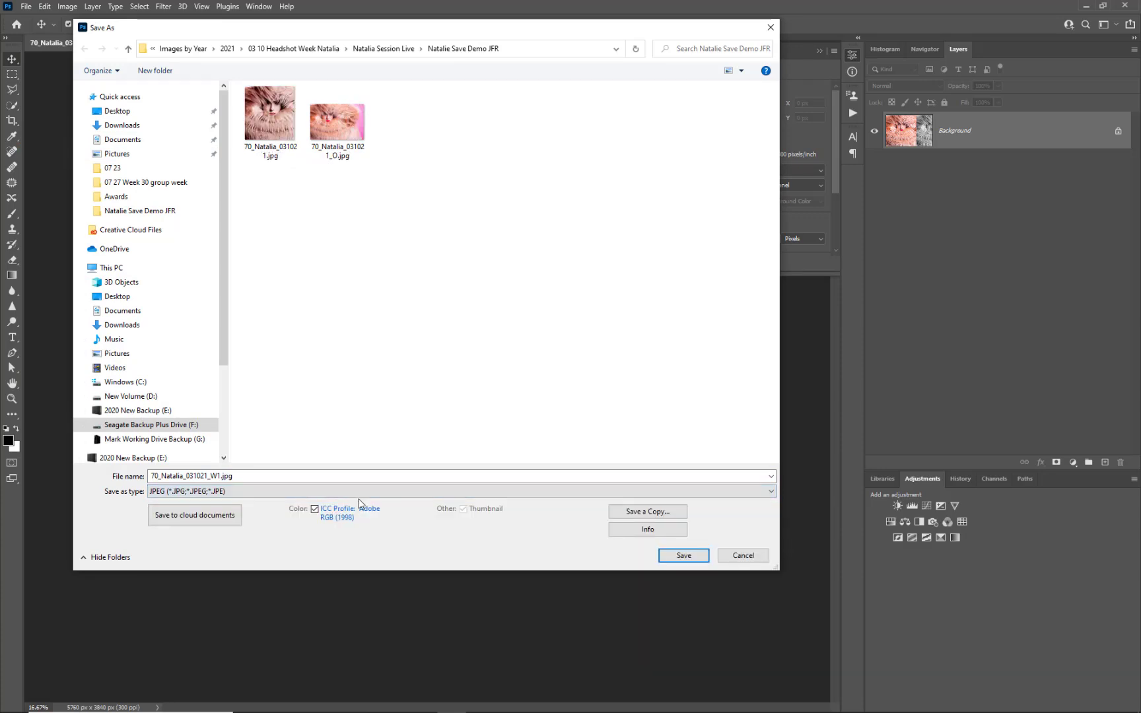
left_click(683, 554)
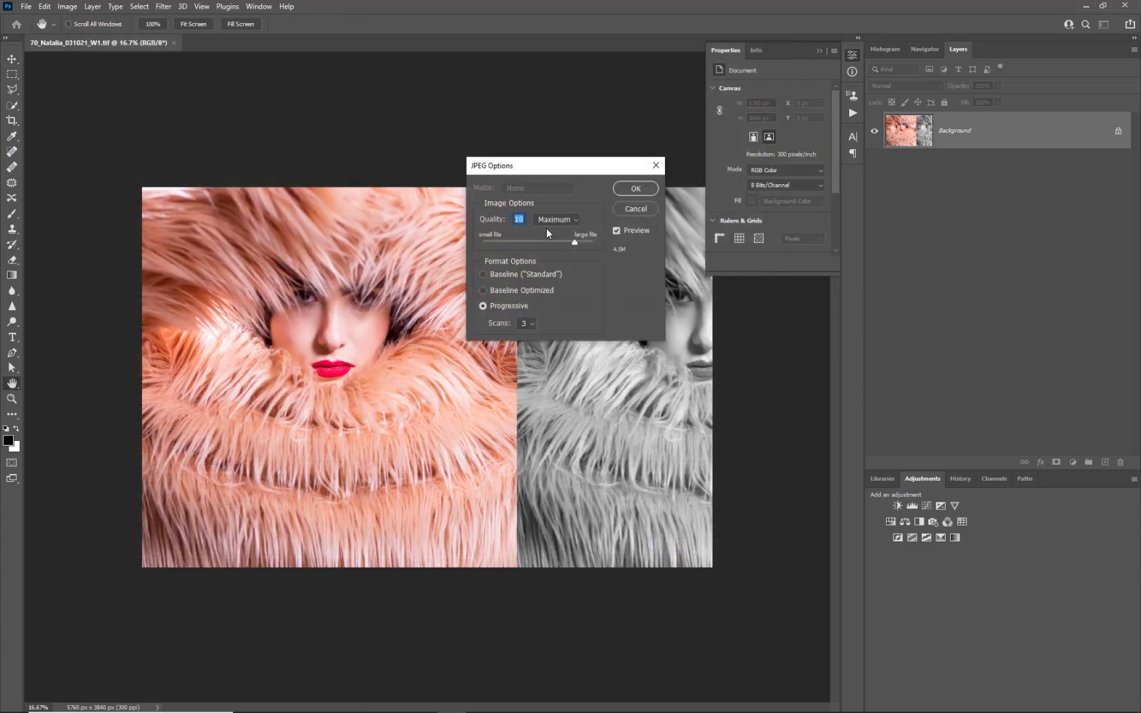
left_click(643, 191)
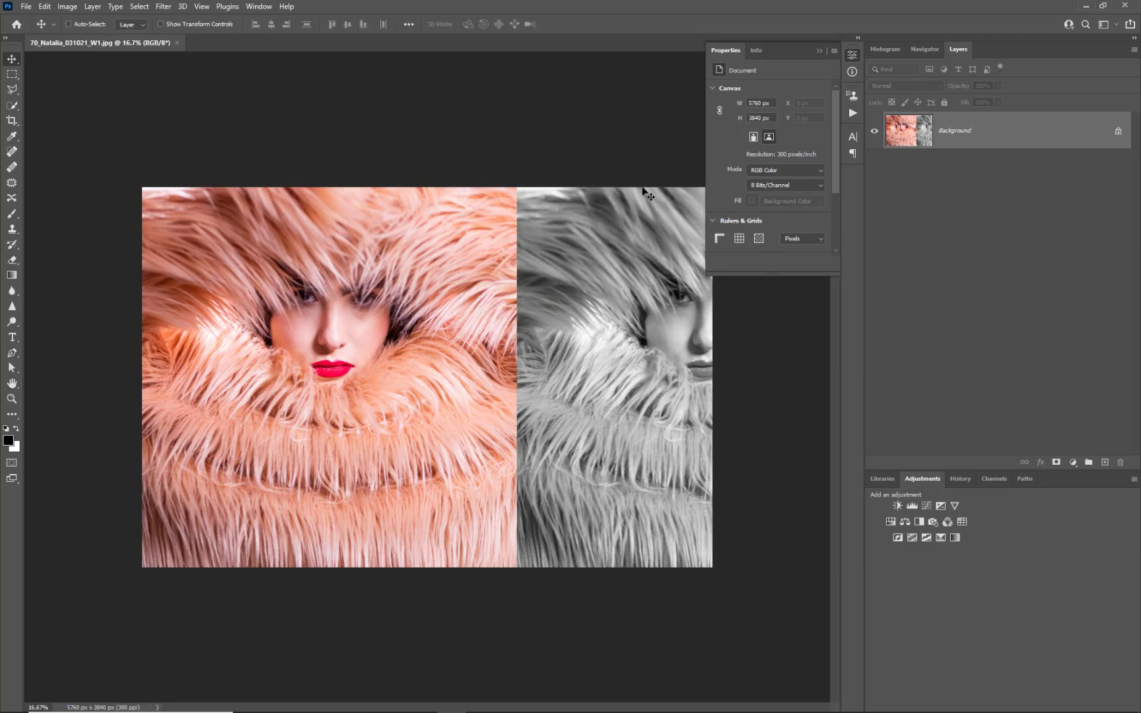
Save the flattened image as another JPEG with the W2 suffix at Medium quality 5, and close the document
key("ctrl+shift+s")
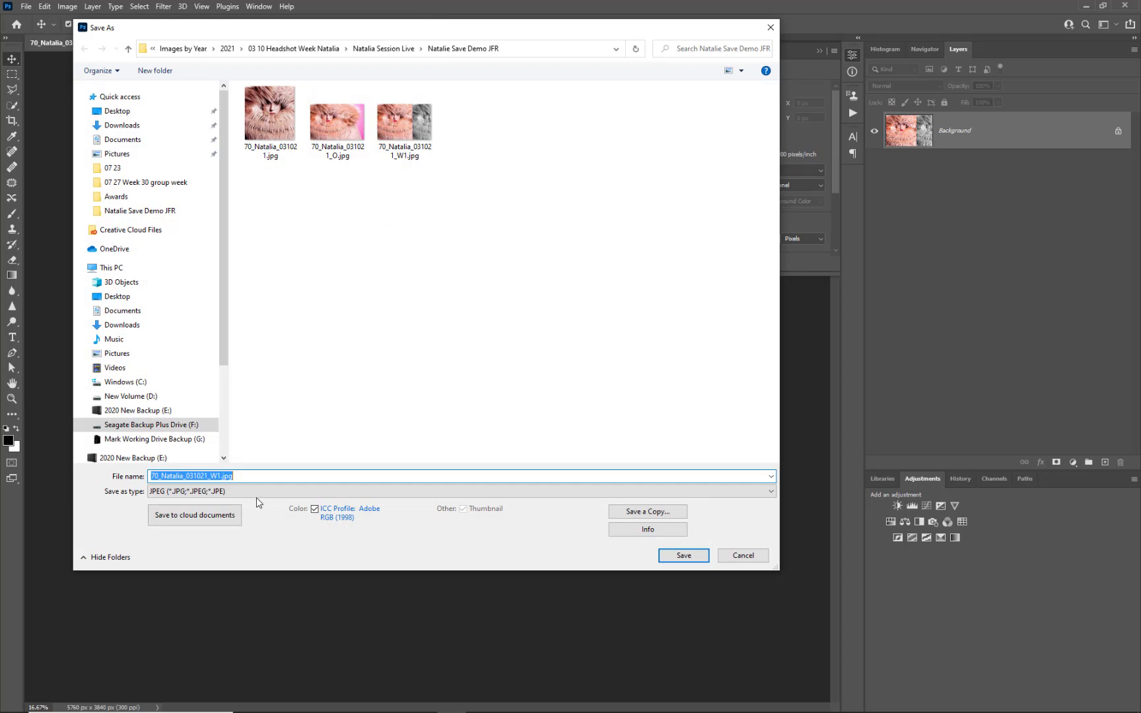
left_click(219, 476)
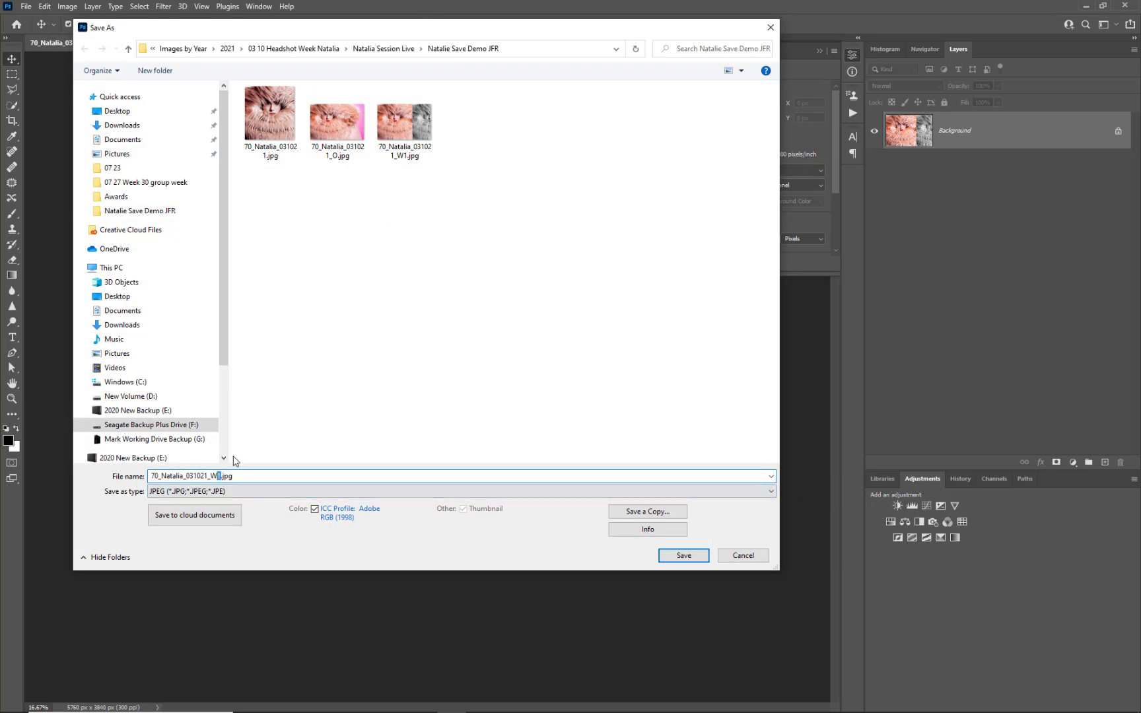
type("2")
left_click(664, 556)
left_click(522, 242)
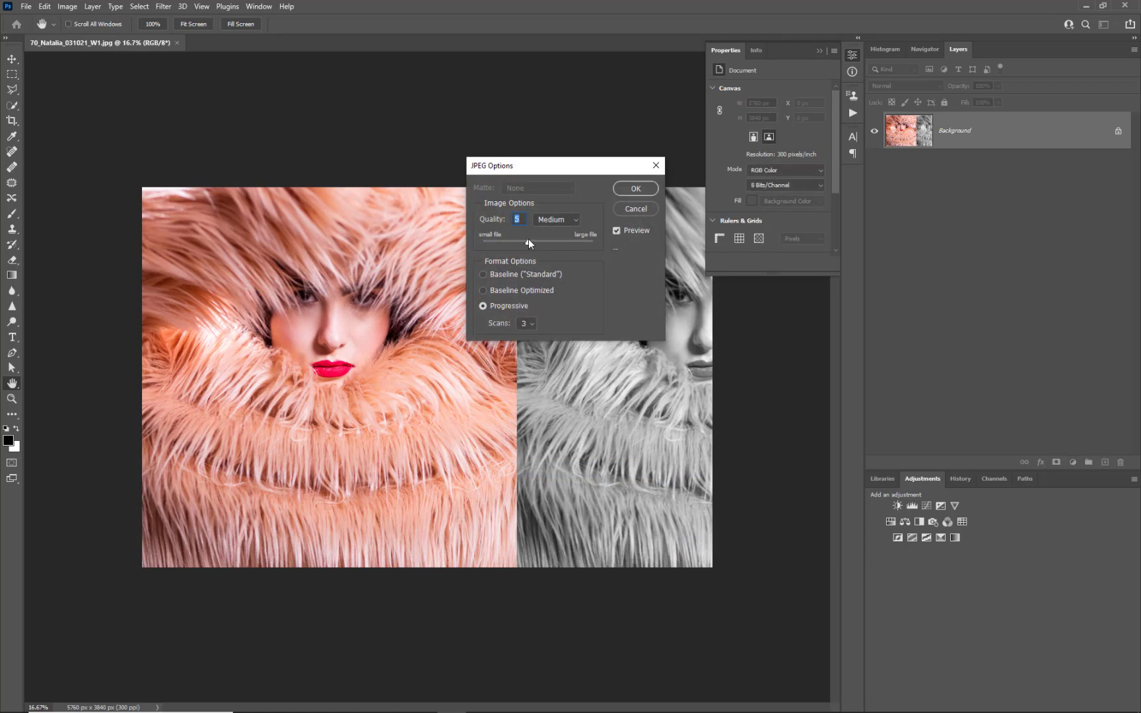
left_click(624, 190)
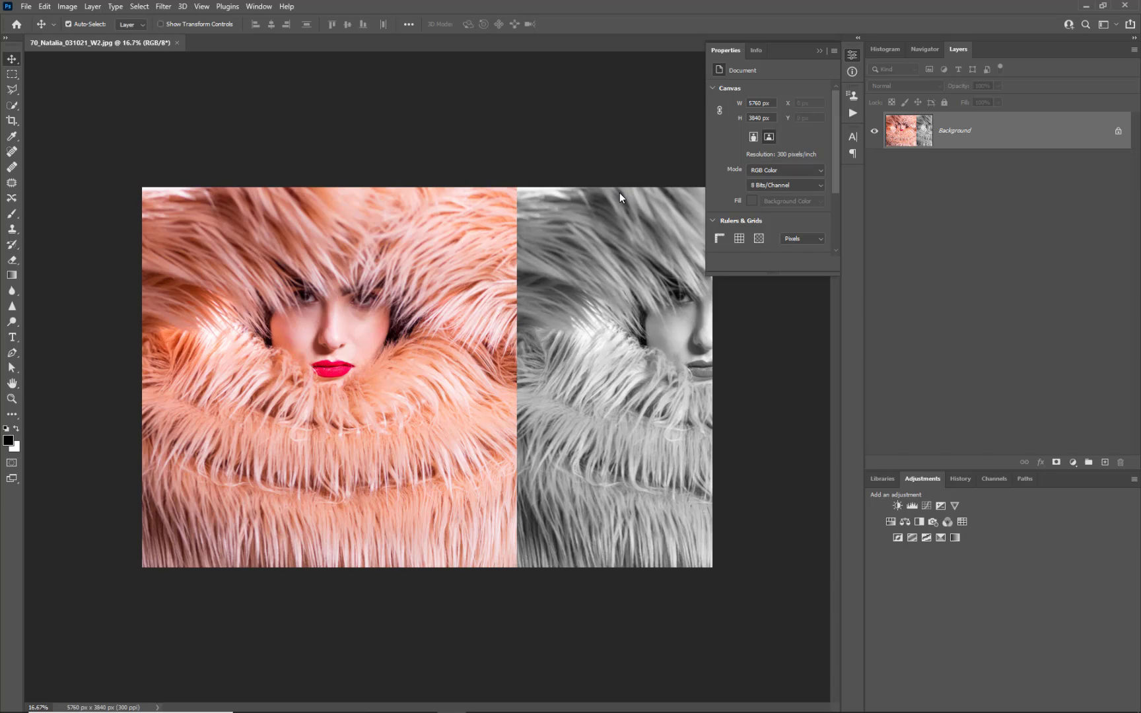
key("ctrl+w")
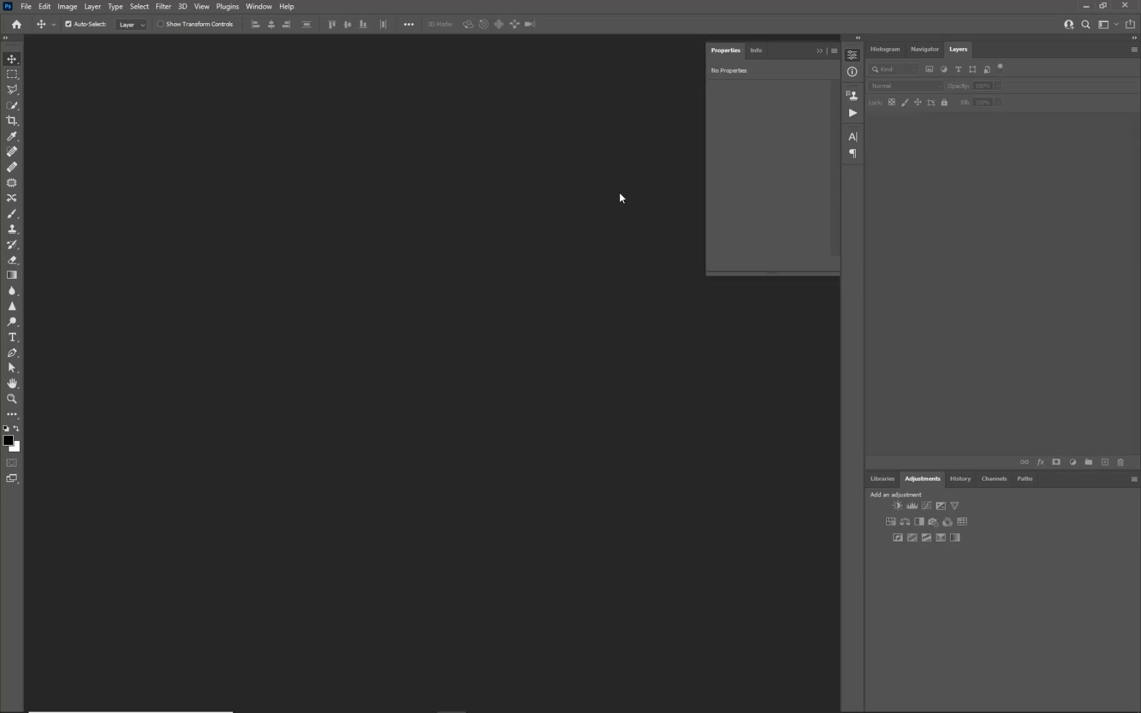
Switch to Adobe Bridge and compare the file sizes of the layered TIFF, the flattened W1 TIFF, and the W1 and W2 JPEGs
left_click(1089, 7)
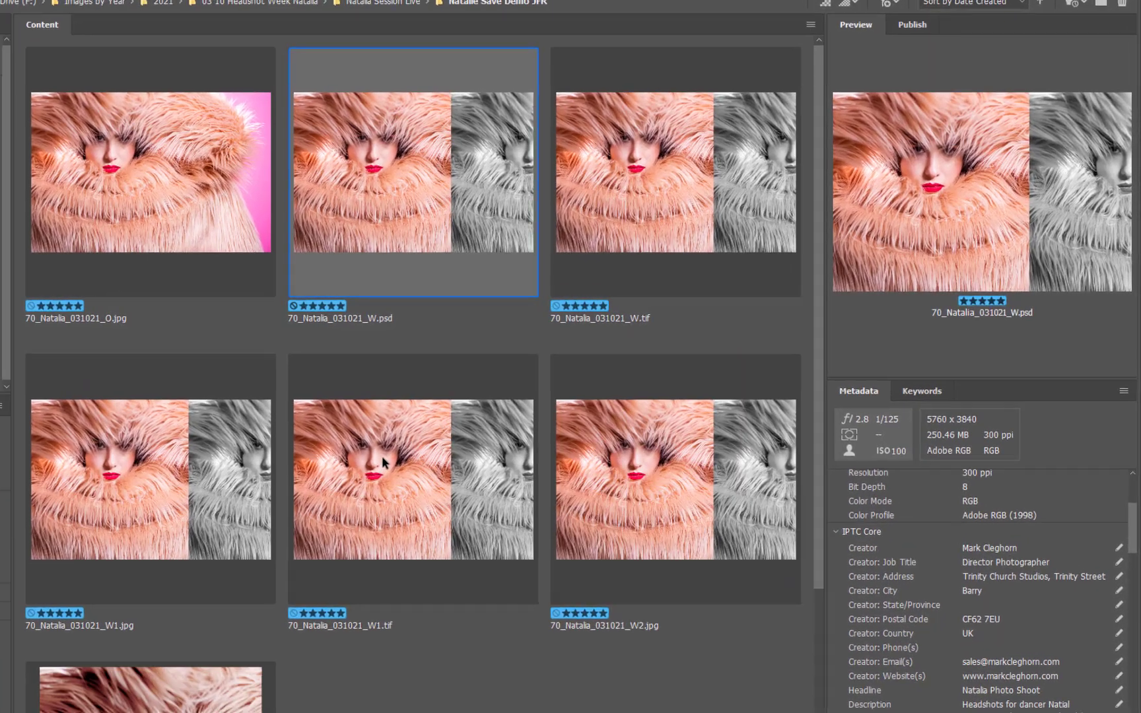
left_click(502, 444)
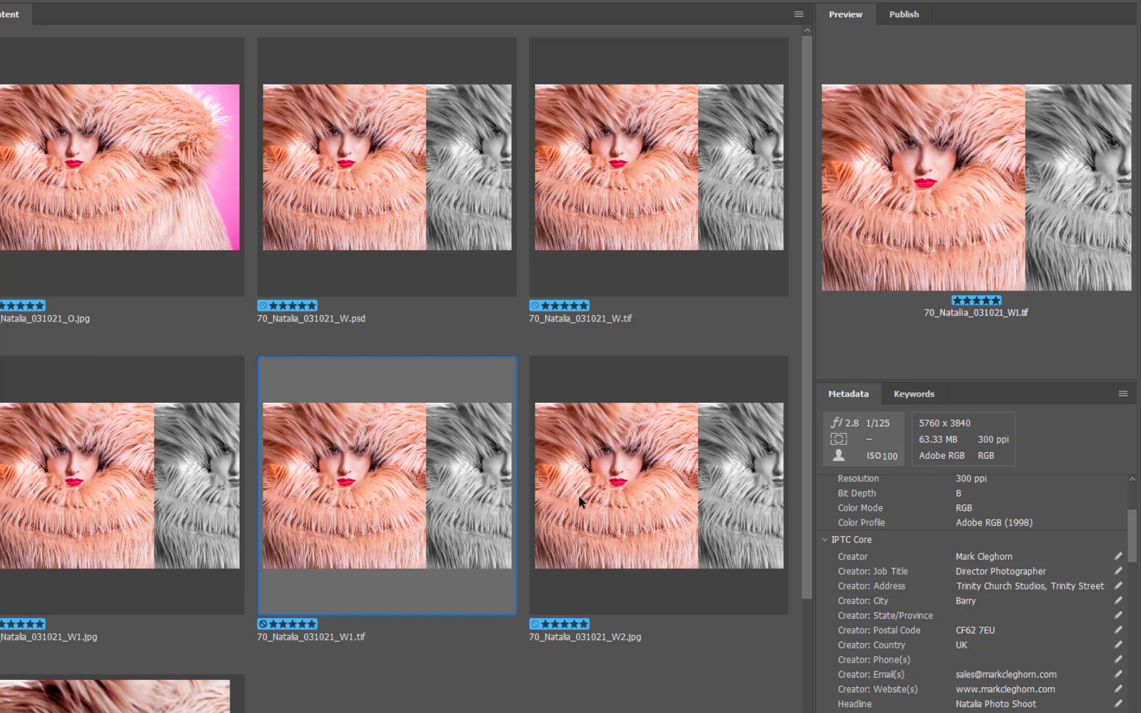
scroll(578, 495, "down", 3)
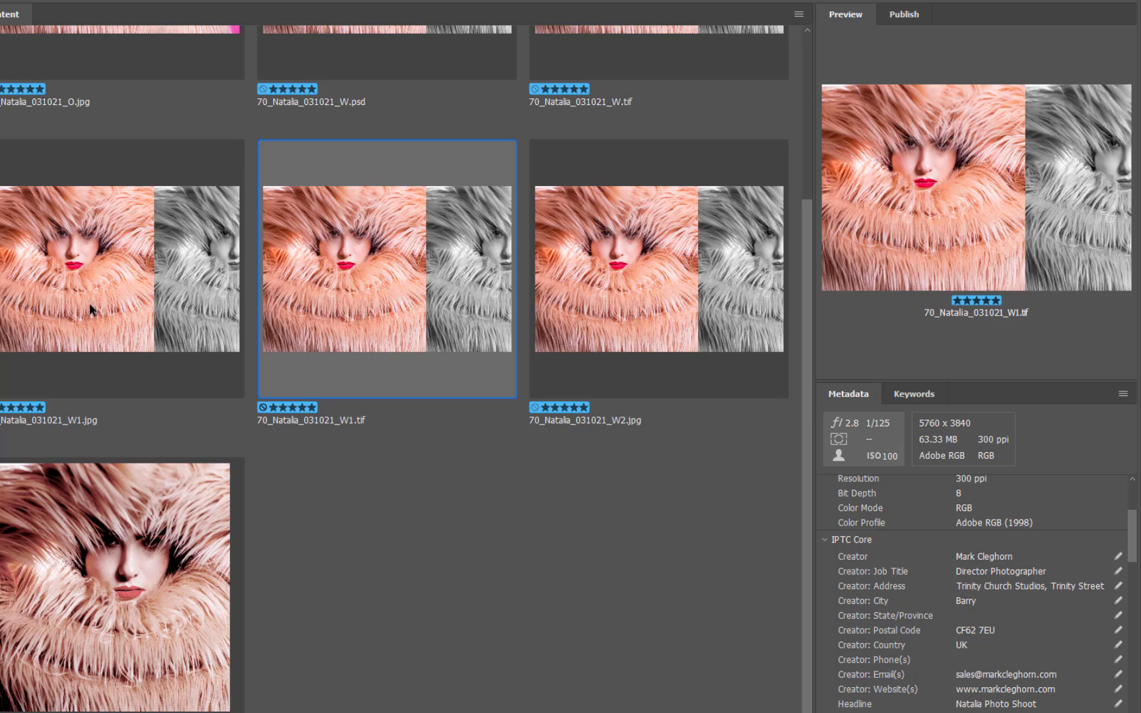
scroll(91, 308, "up", 3)
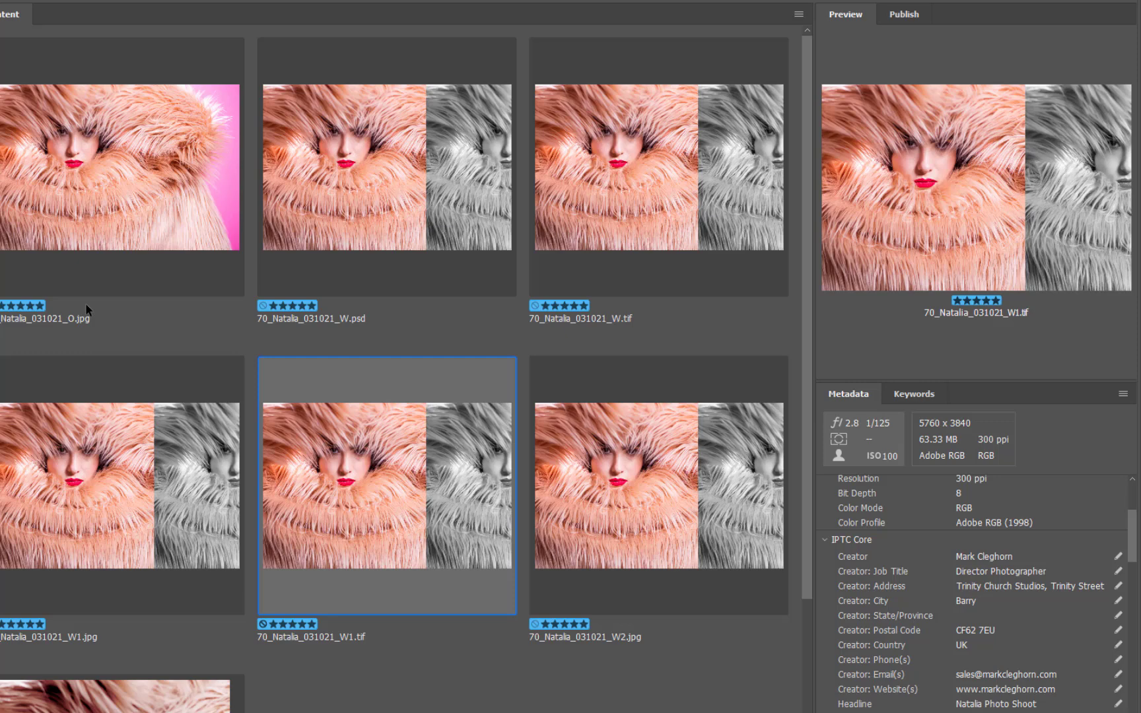
left_click(122, 445)
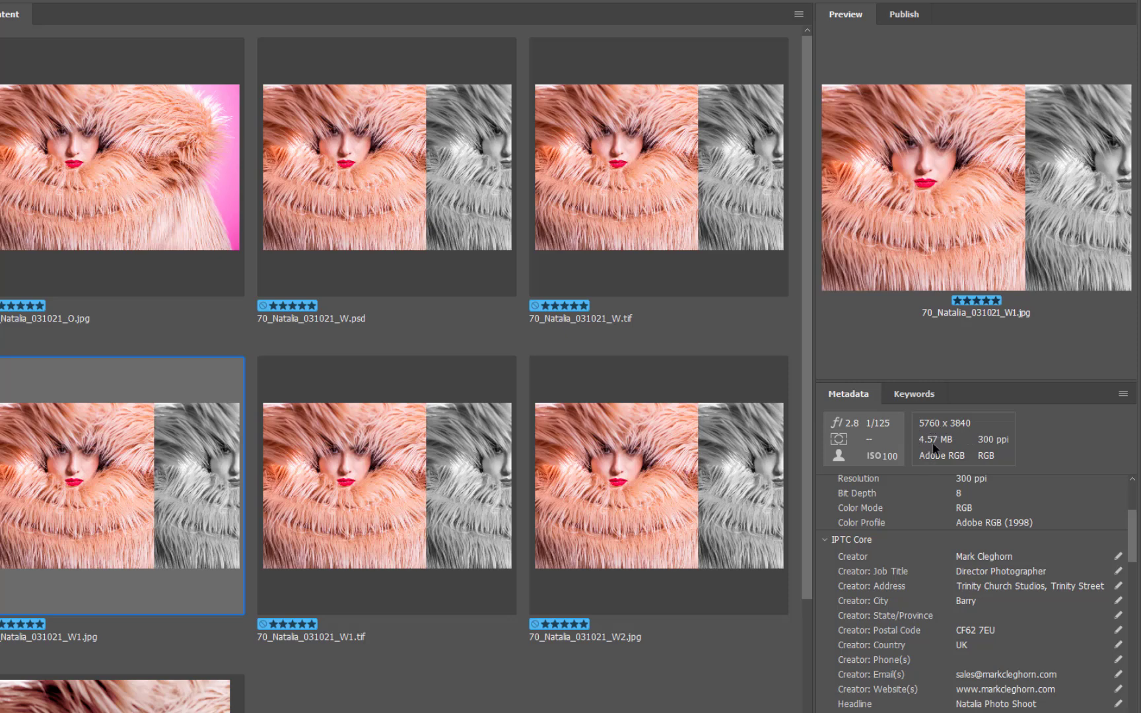
left_click(609, 535)
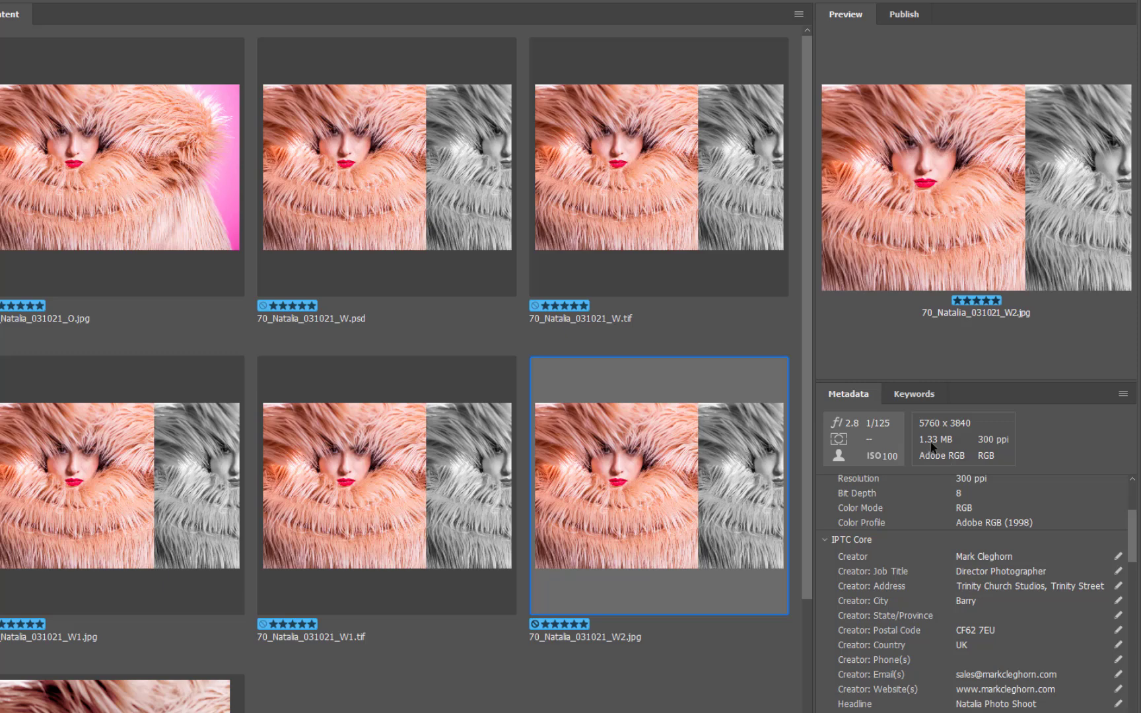
left_click(655, 199)
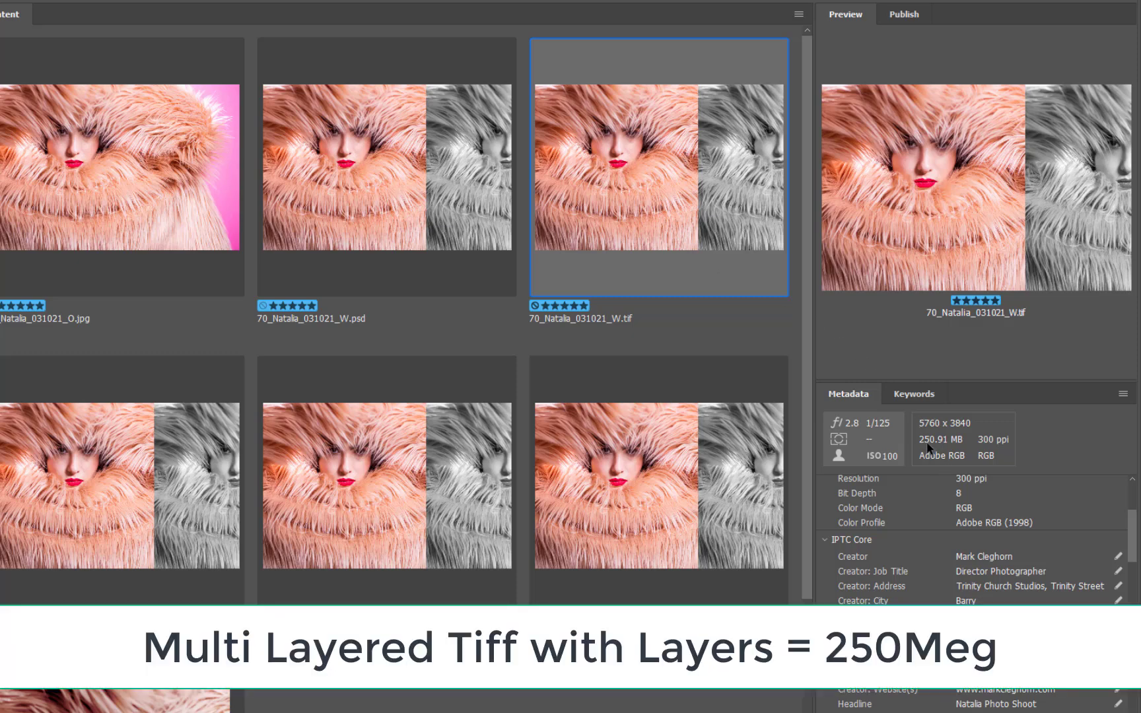
left_click(411, 514)
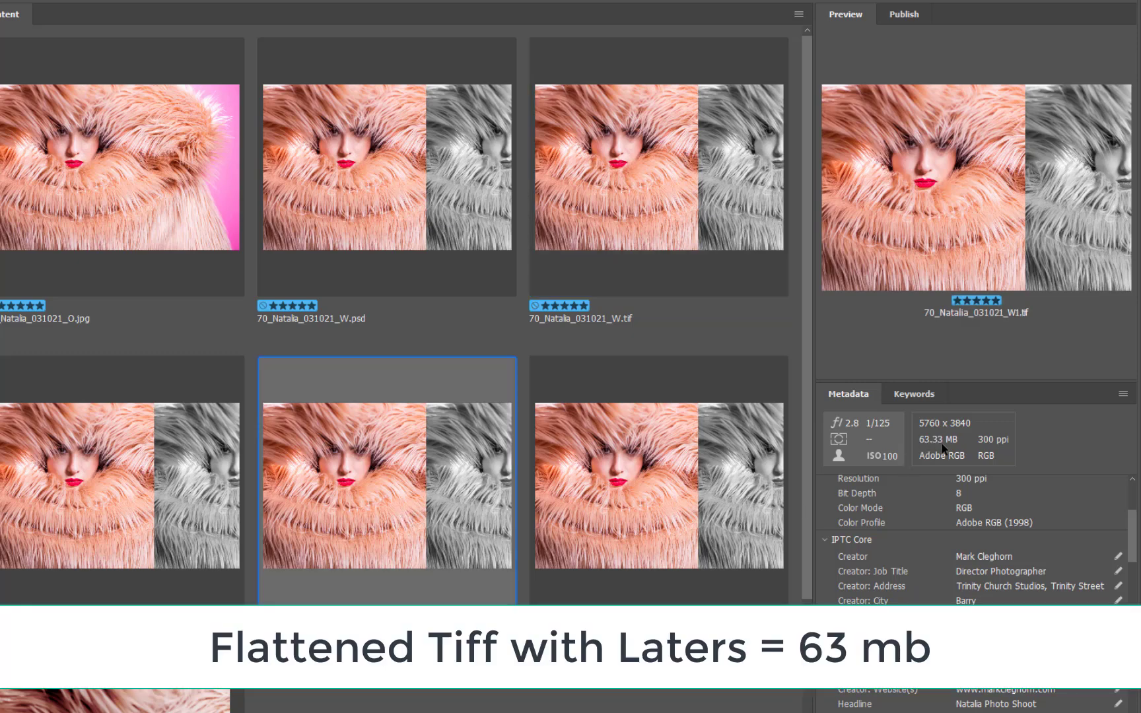
left_click(100, 511)
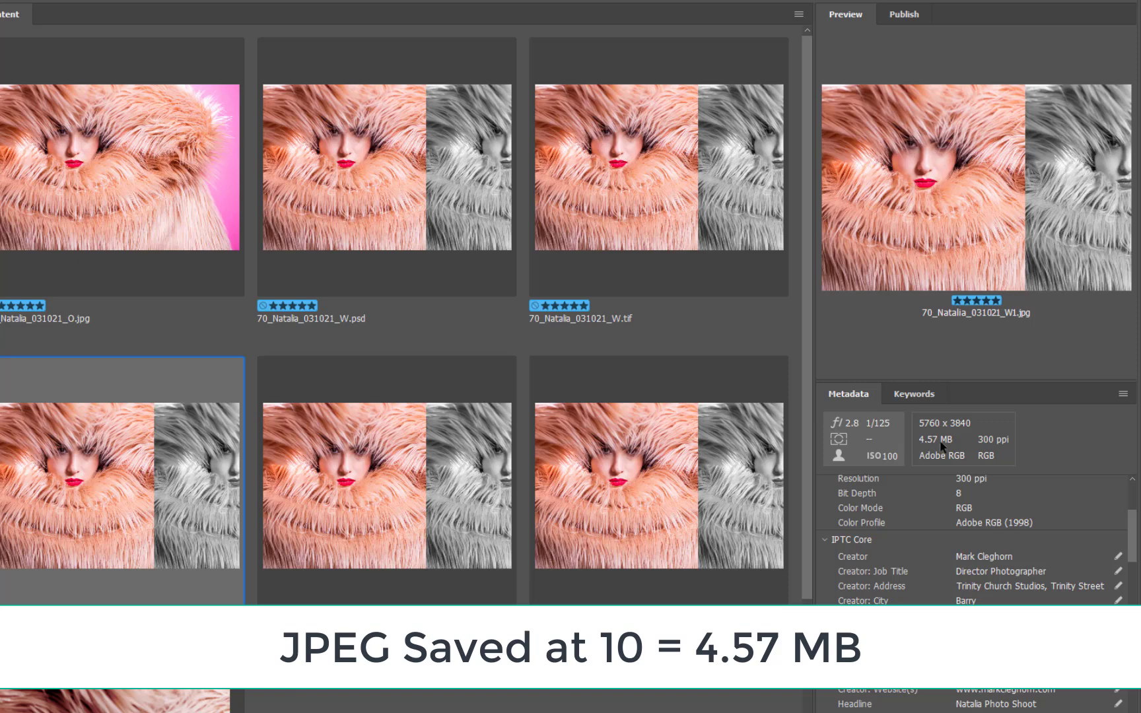
left_click(722, 464)
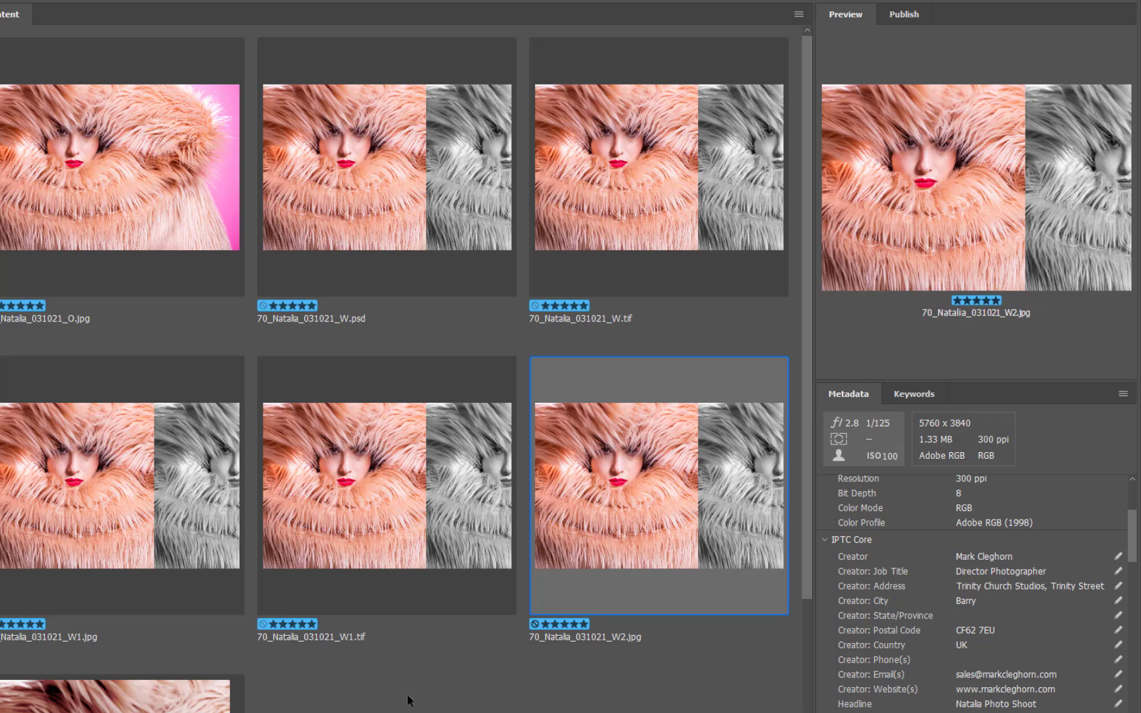
Place the original O-suffix JPEG photo into Poloroid Frame.png beneath the Poloroid layer, positioned so the face fills the frame's opening
double_click(455, 250)
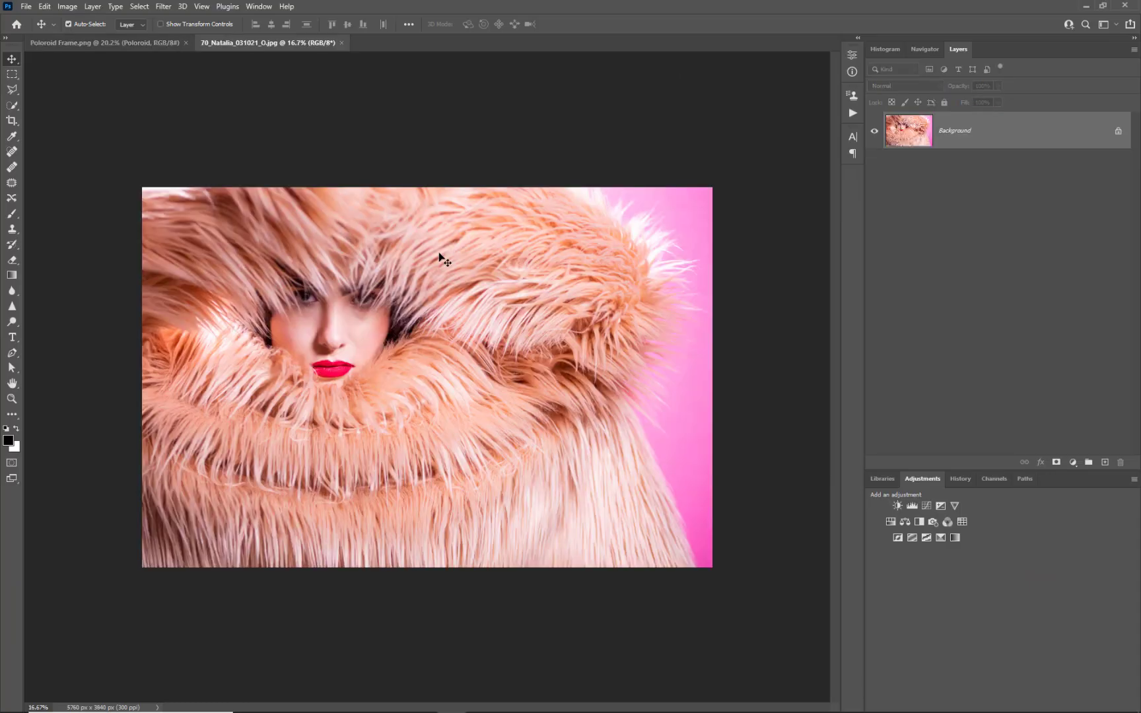
left_click(128, 41)
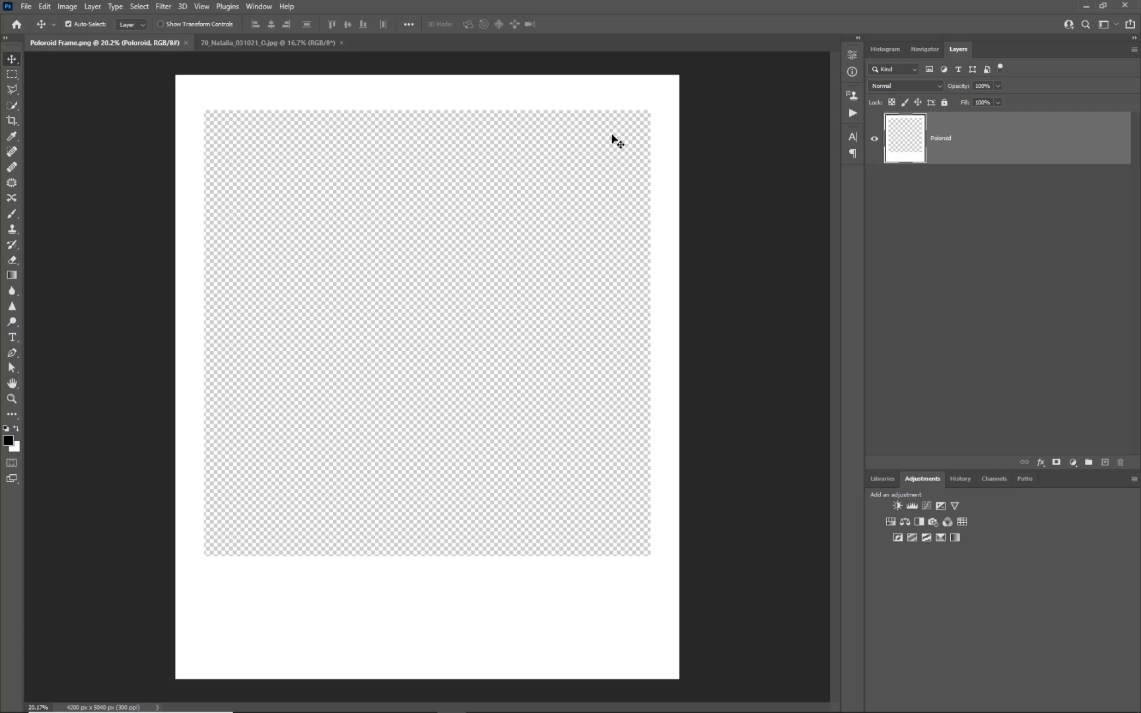
left_click(277, 42)
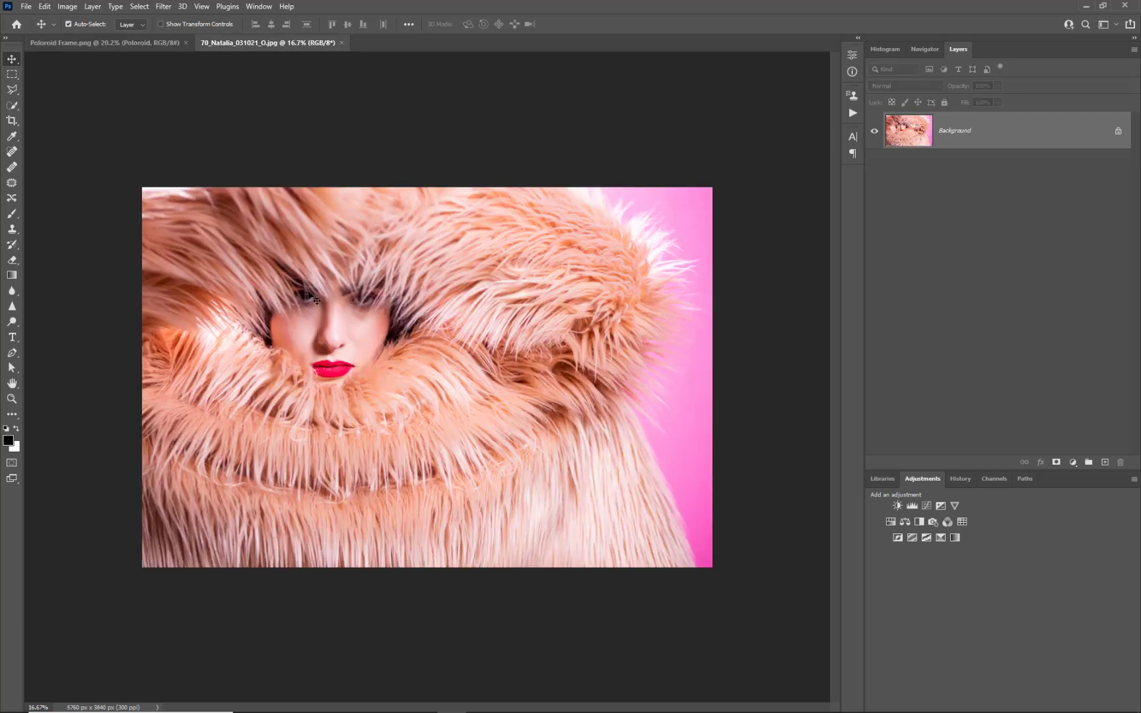
key("ctrl")
left_click_drag(309, 301, 422, 336)
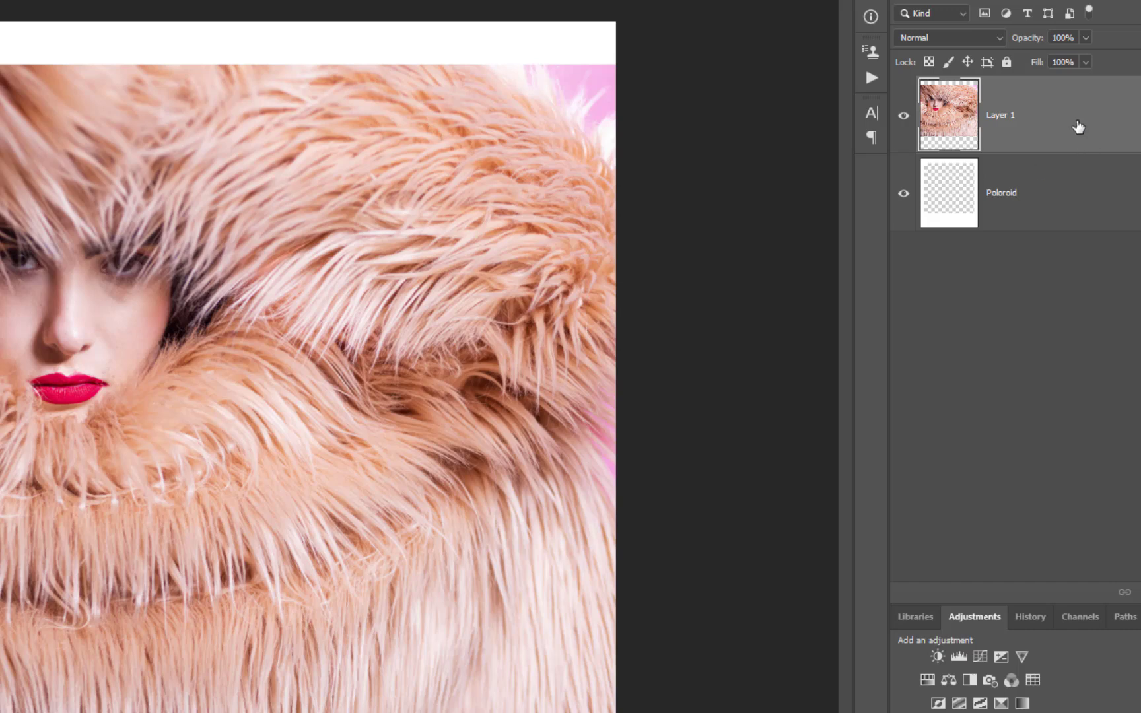
left_click_drag(1076, 127, 1079, 232)
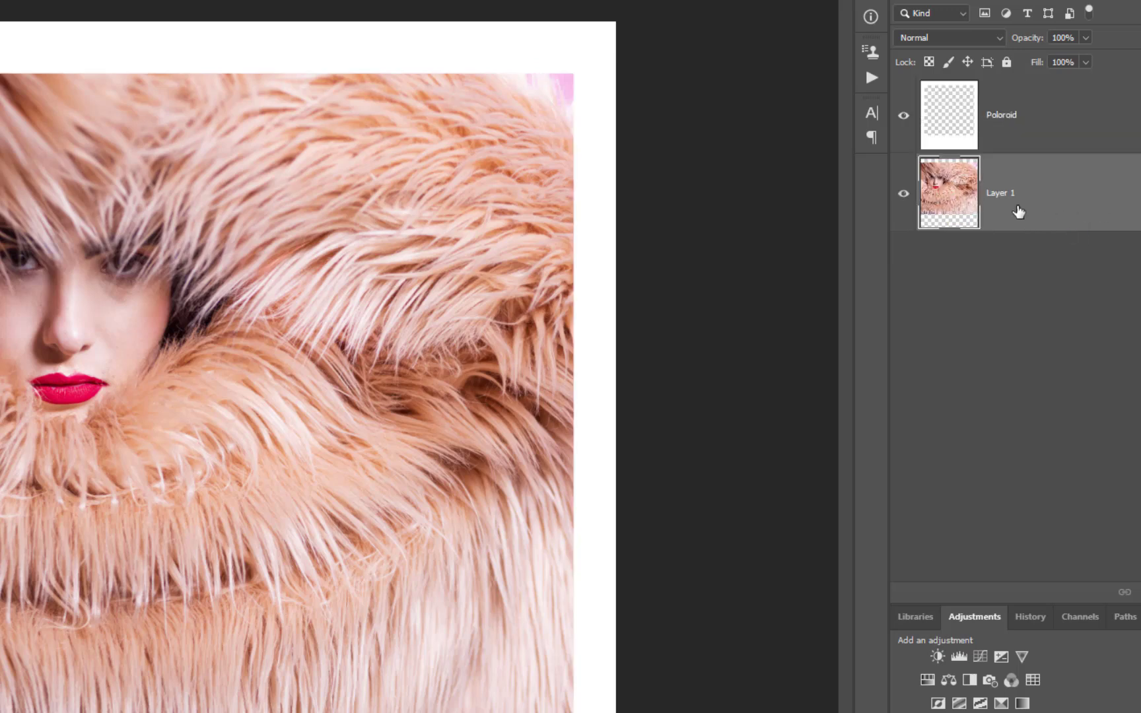
left_click_drag(260, 268, 516, 239)
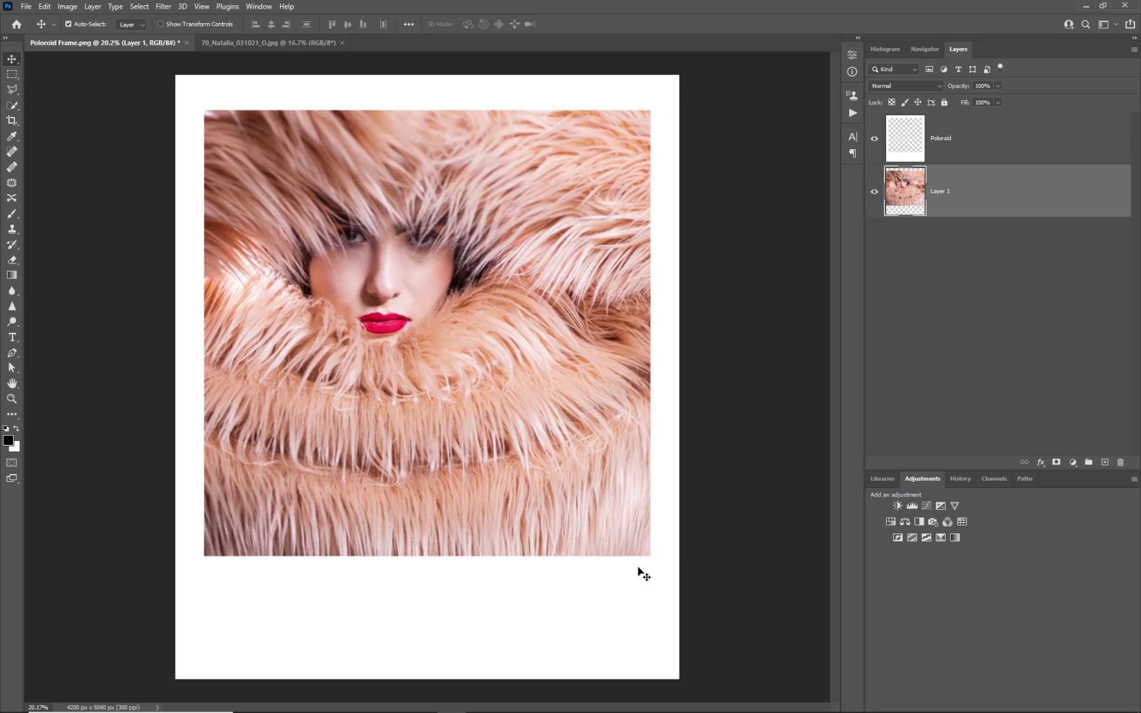
Examine the Save As file types offered for the two-layer frame composite in the Save Demo JFR folder, and cancel without saving
left_click(26, 6)
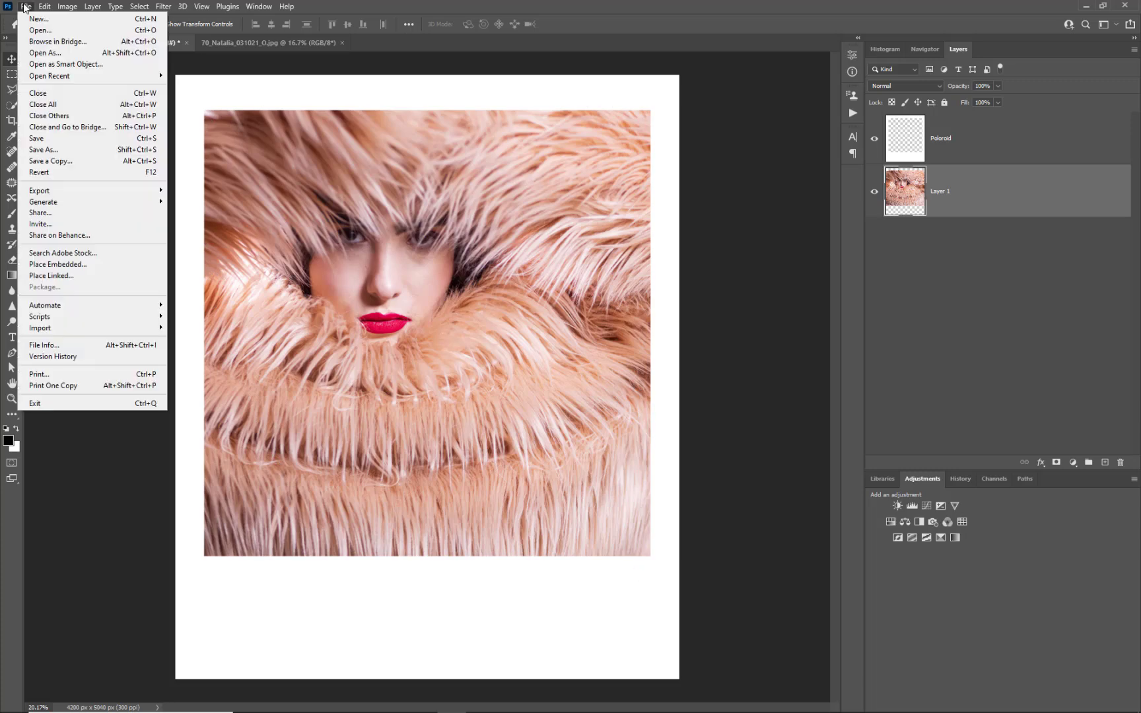
left_click(45, 148)
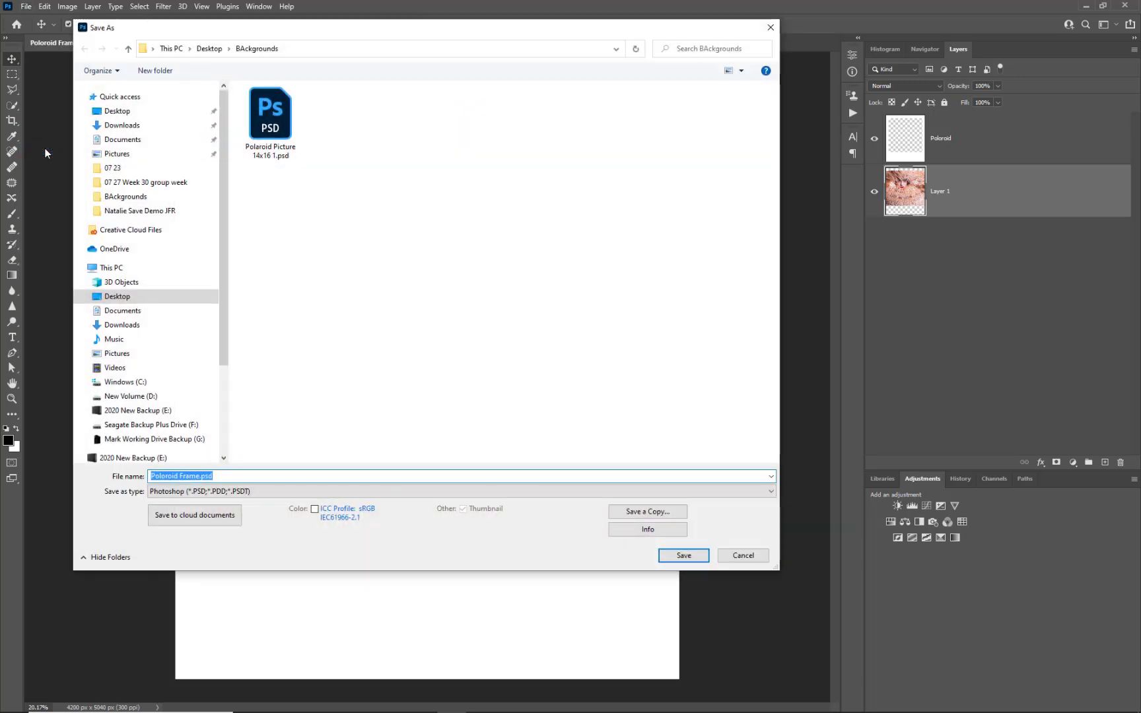
left_click(135, 211)
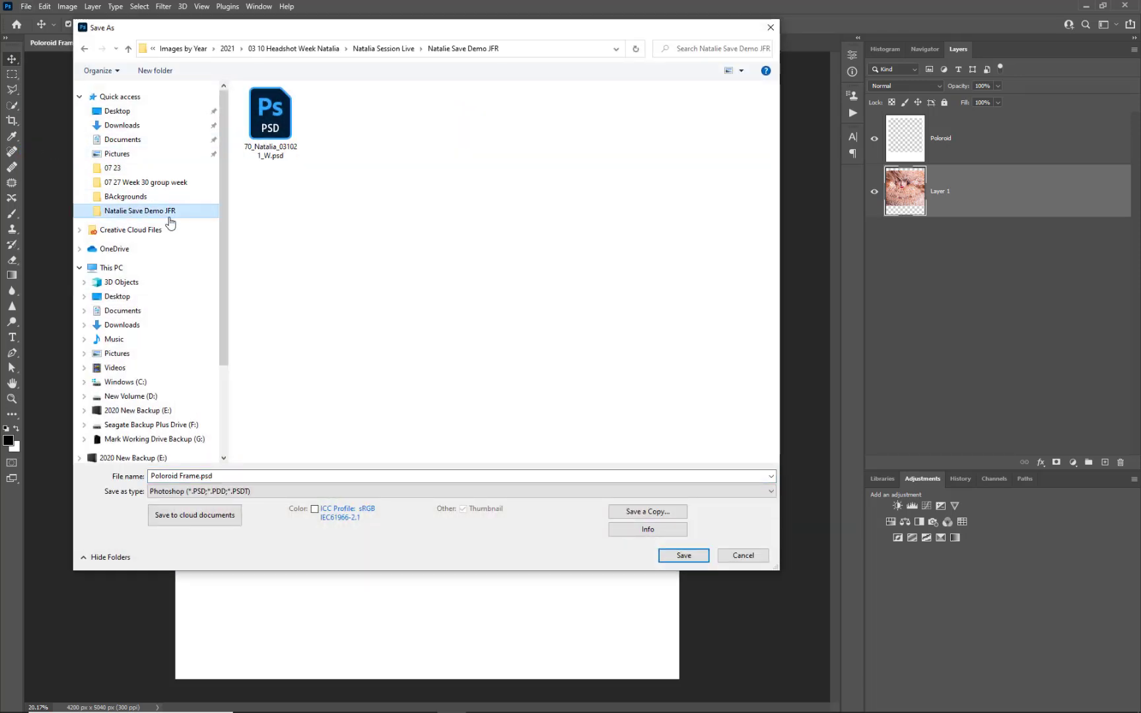
left_click(387, 51)
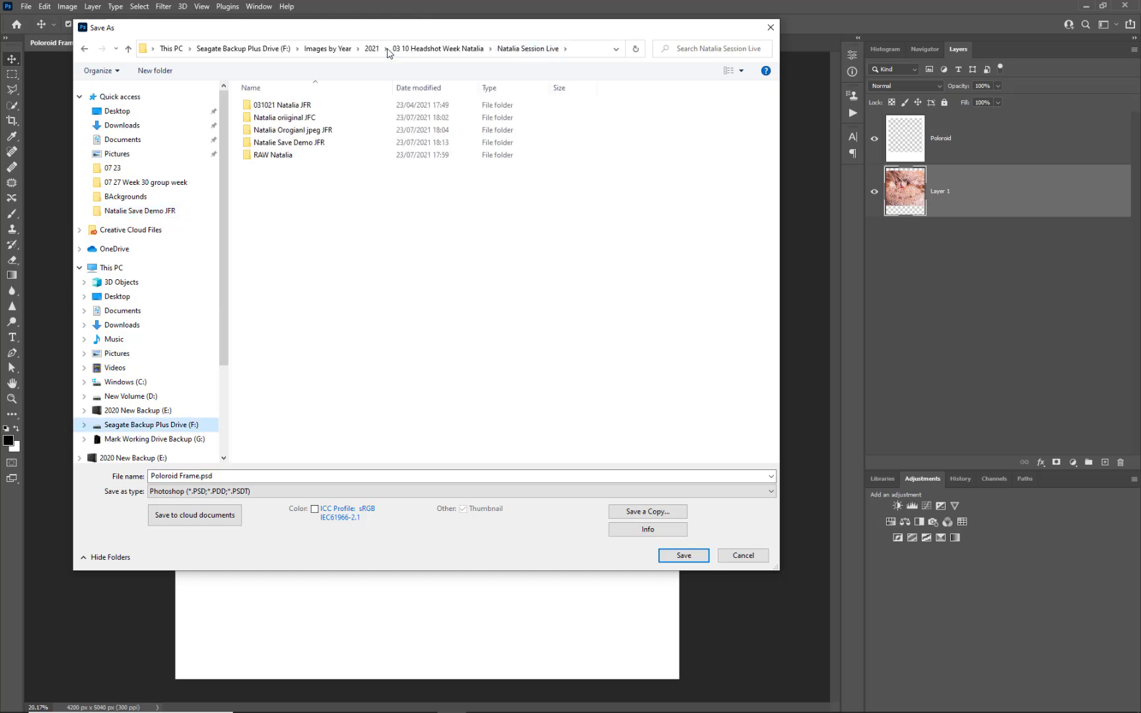
left_click(128, 211)
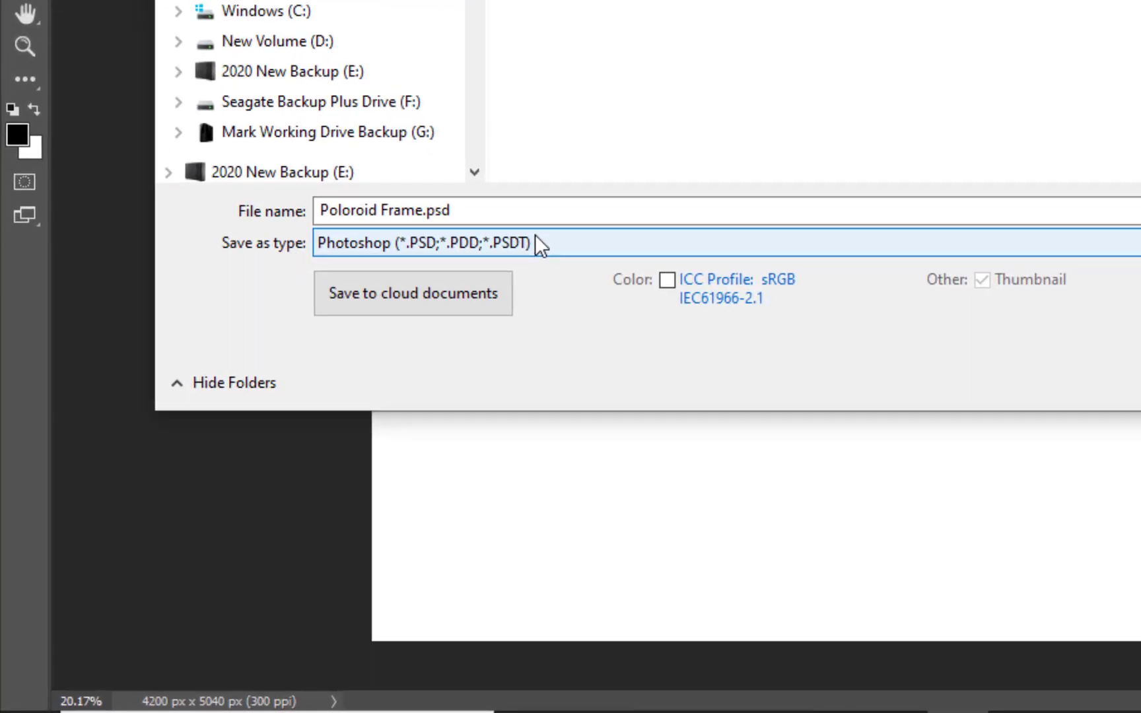
left_click(532, 242)
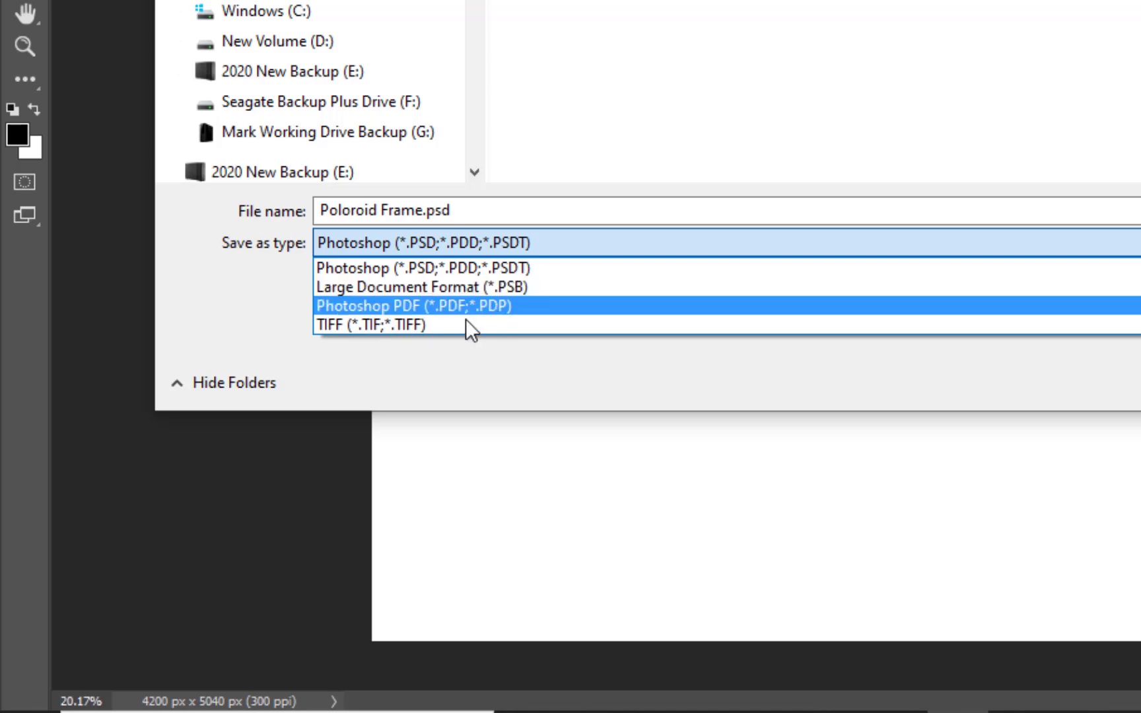
key("Escape")
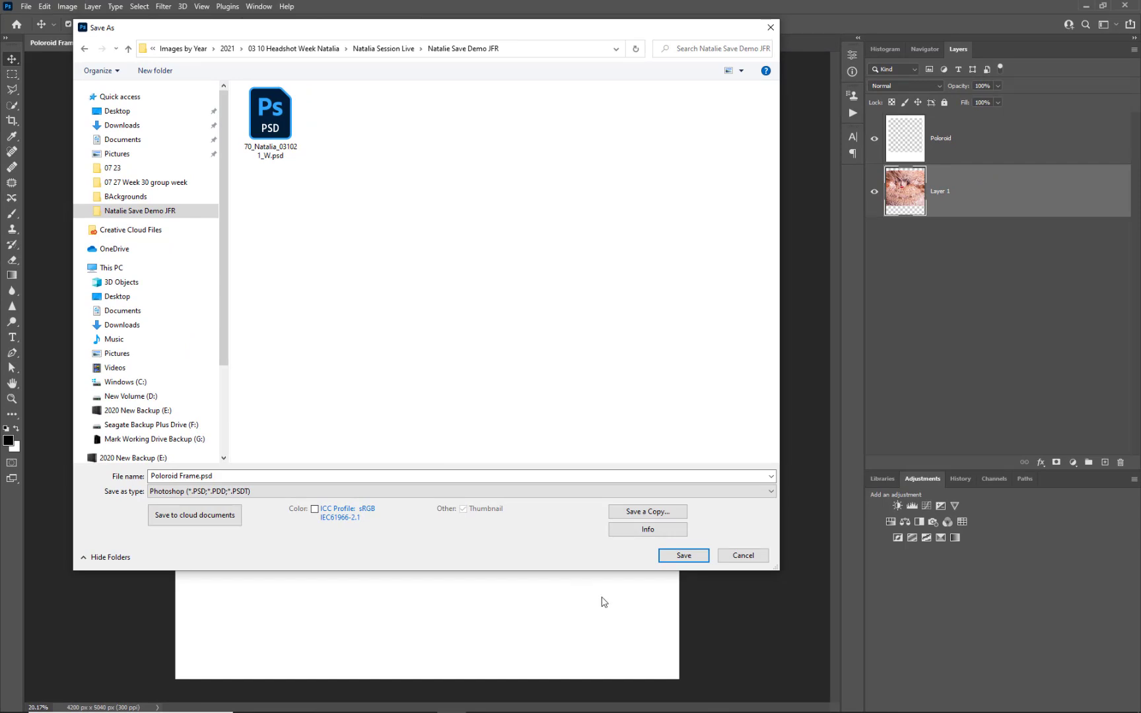
left_click(747, 553)
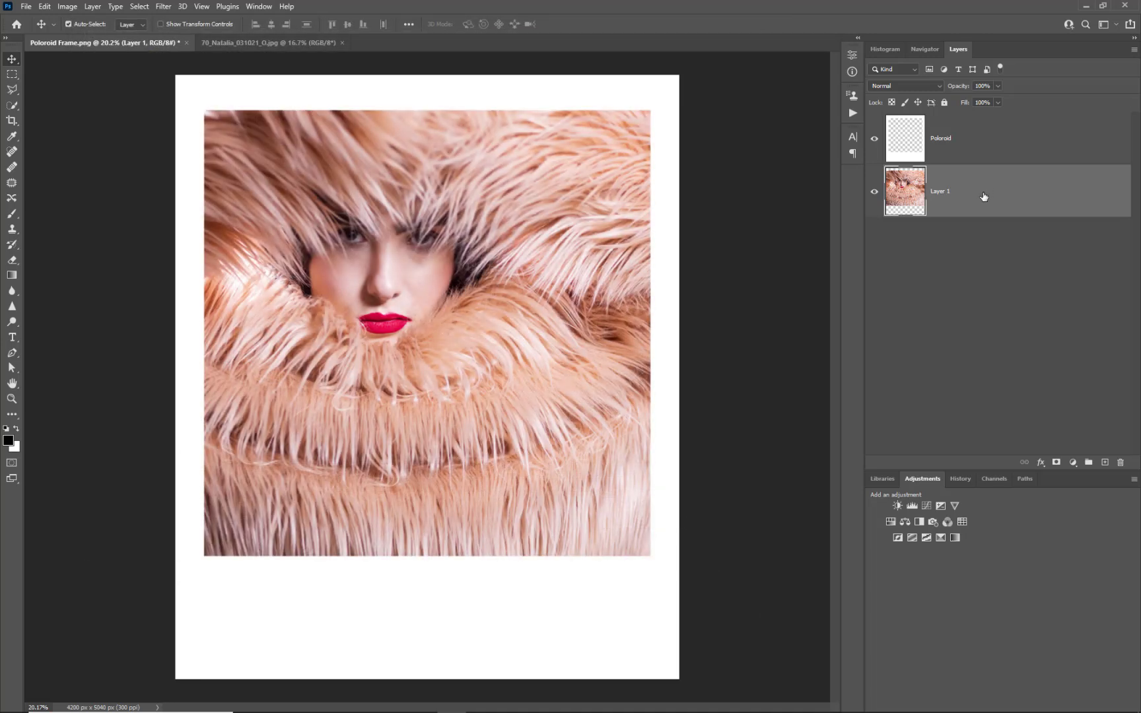
Delete the photo layer and save the frame as Poloroid Frame.png in the Save Demo JFR folder, PNG format with Large file size
key("Delete")
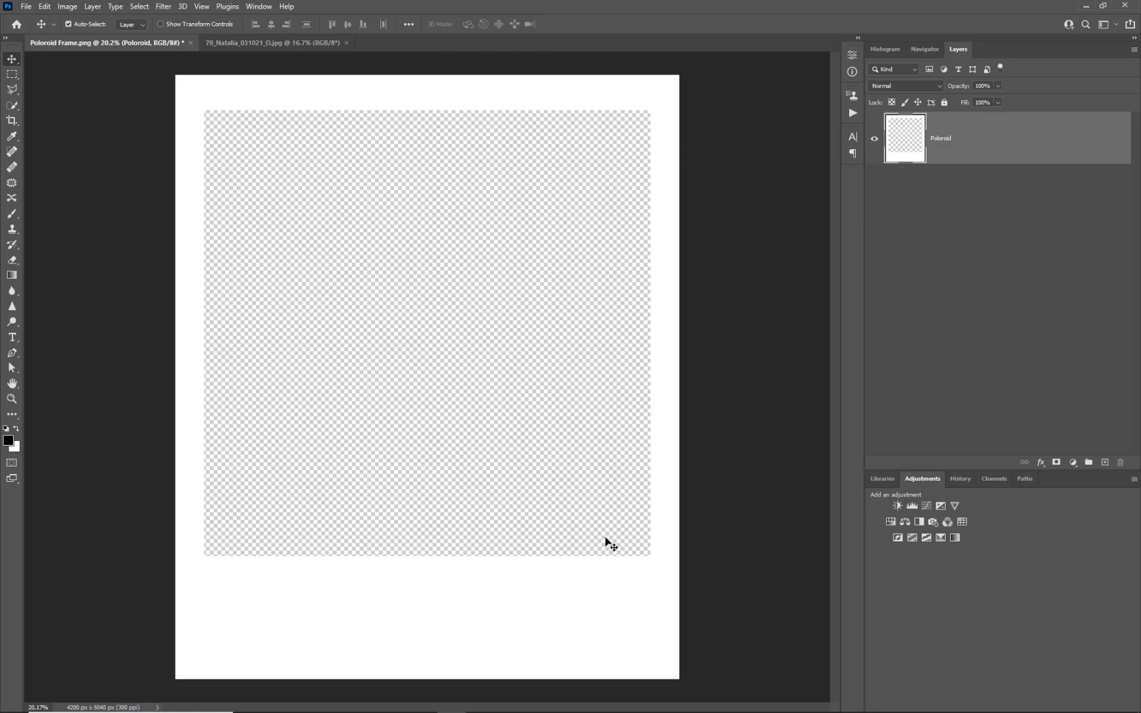
left_click(26, 8)
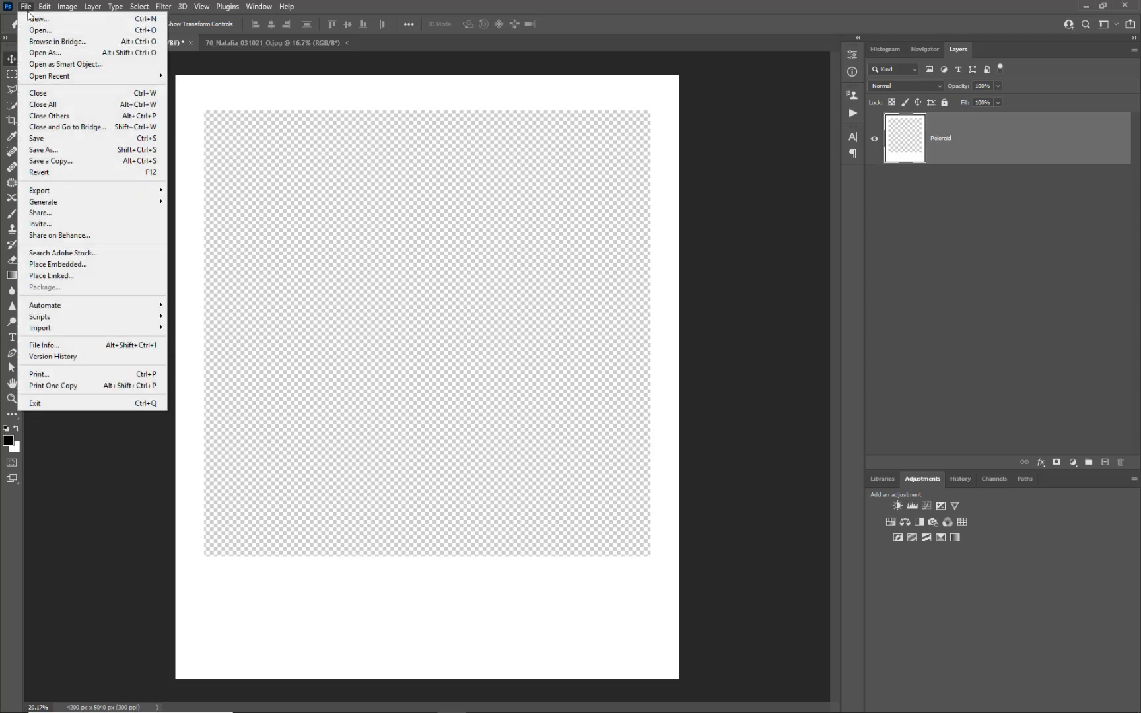
left_click(56, 150)
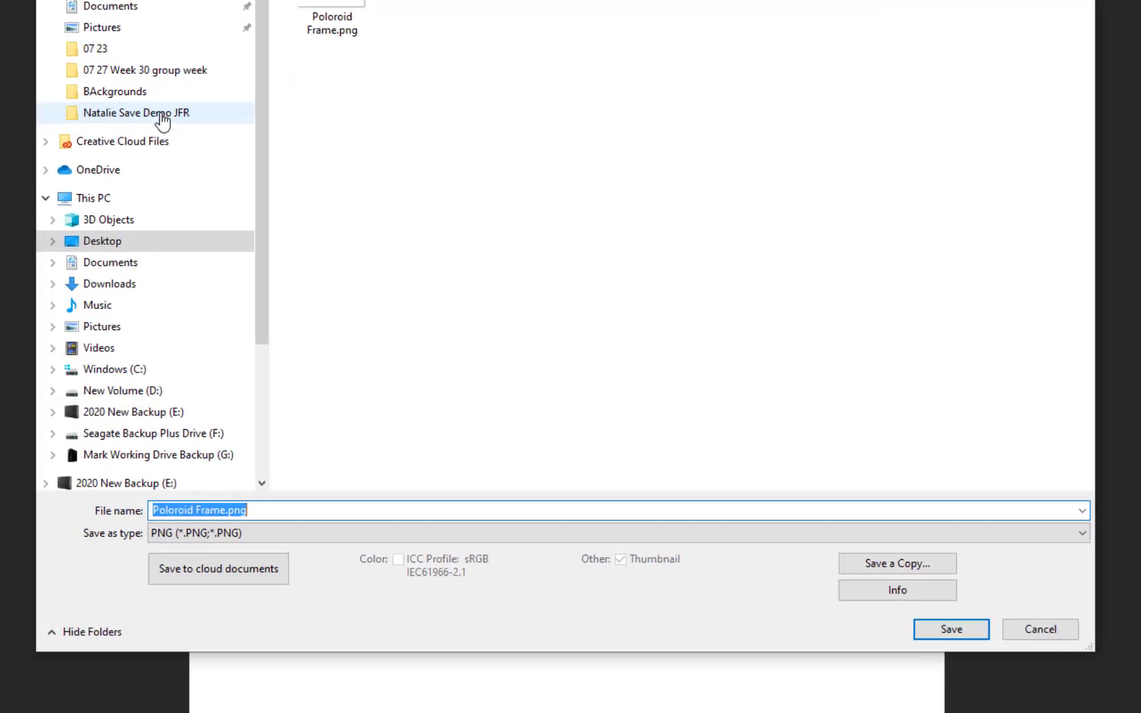
left_click(156, 212)
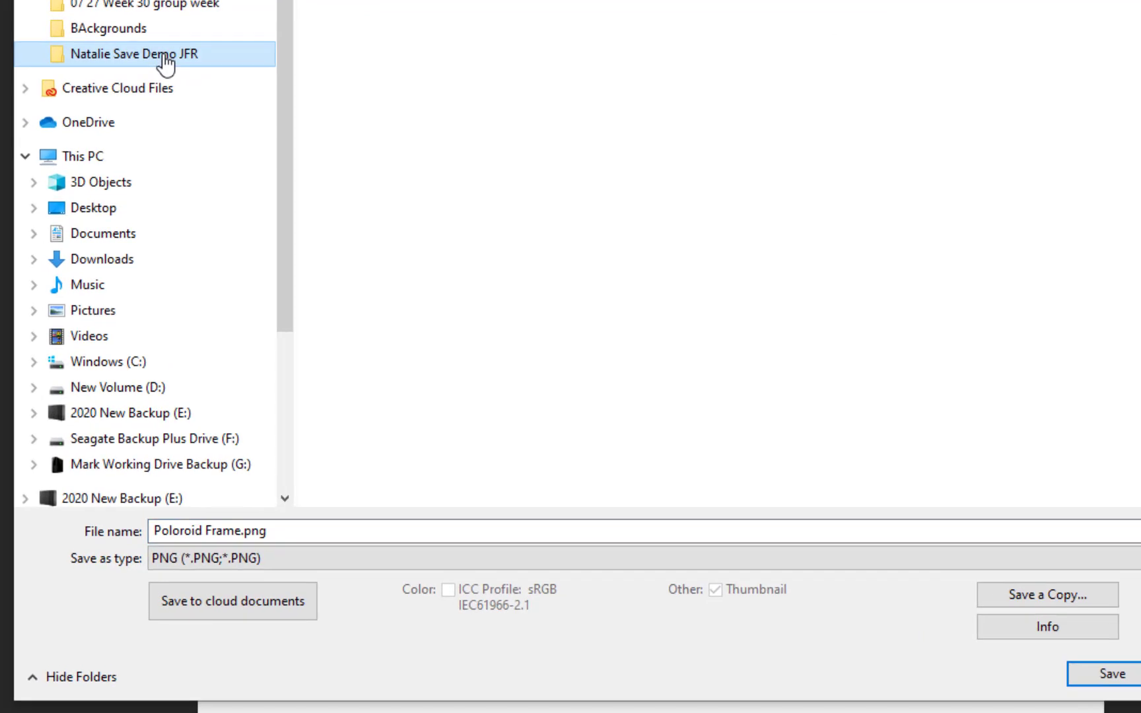
left_click(220, 558)
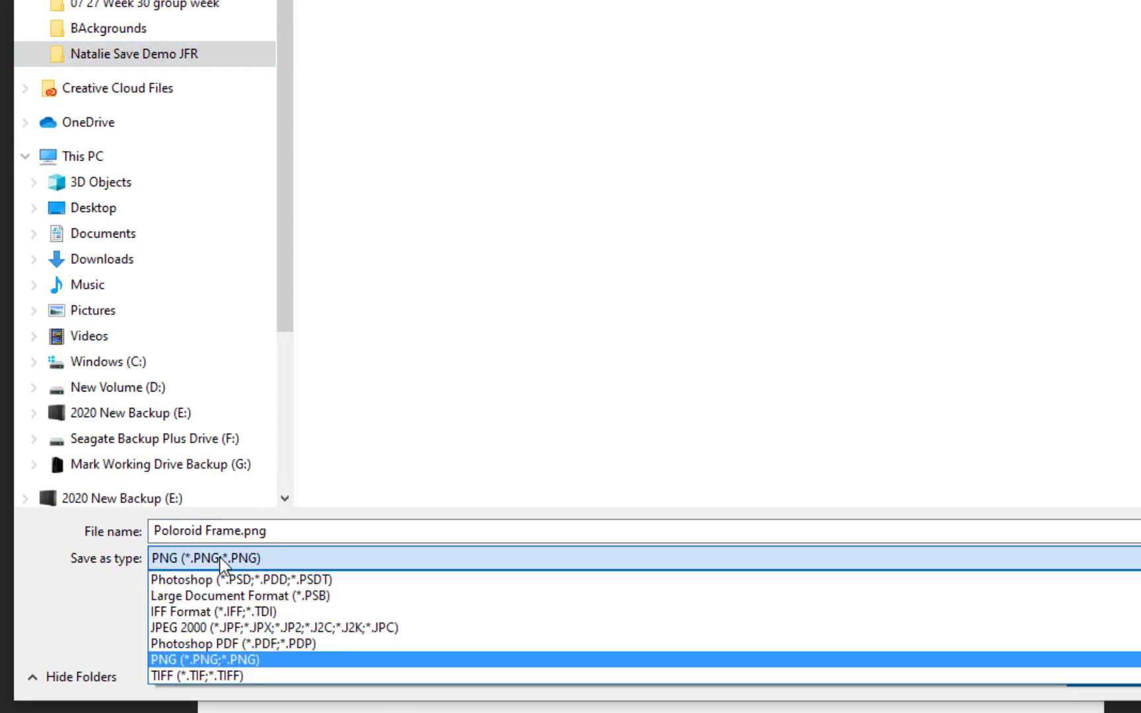
left_click(190, 660)
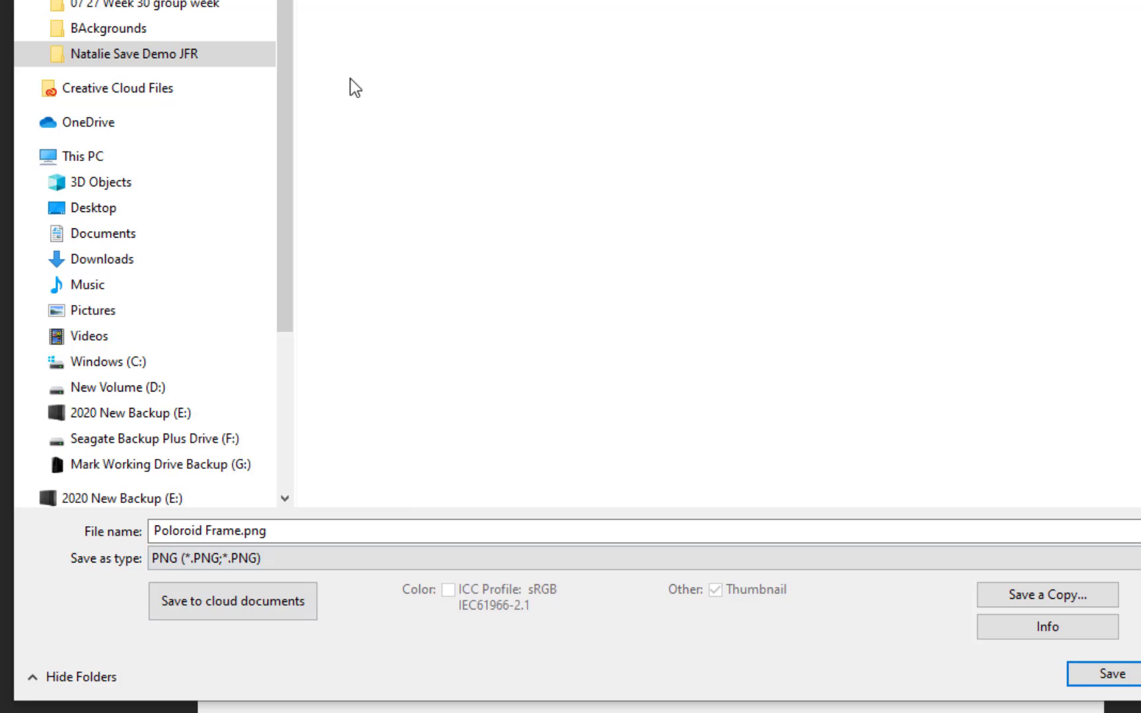
left_click(1104, 678)
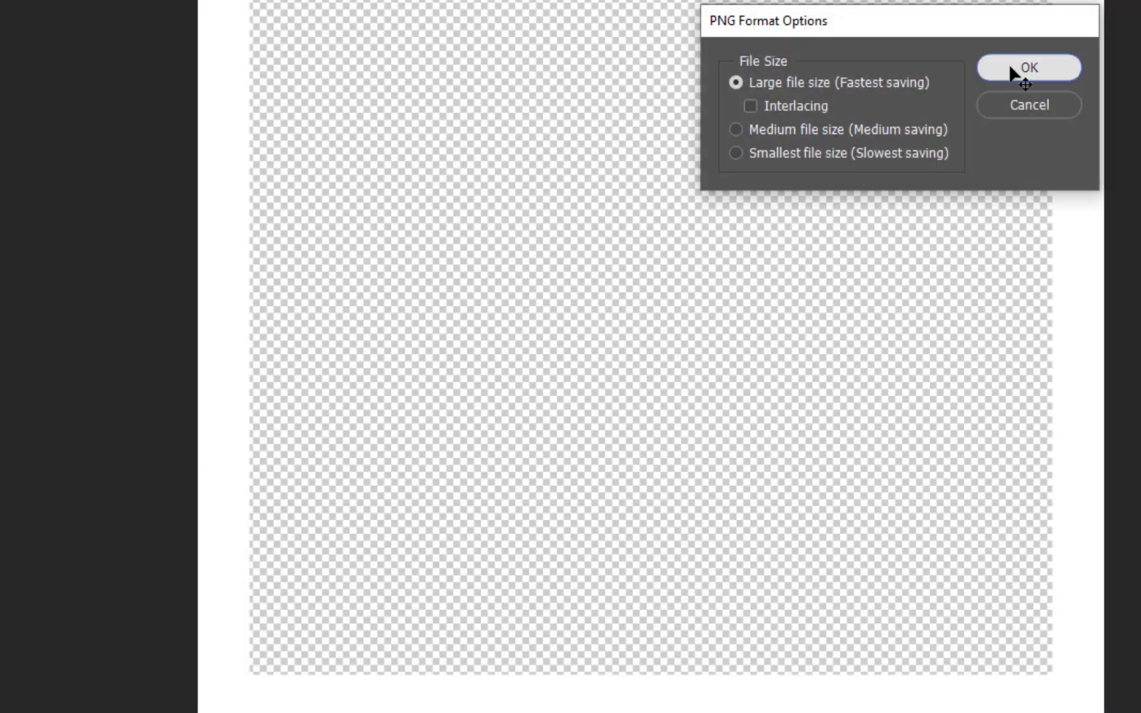
left_click(1011, 68)
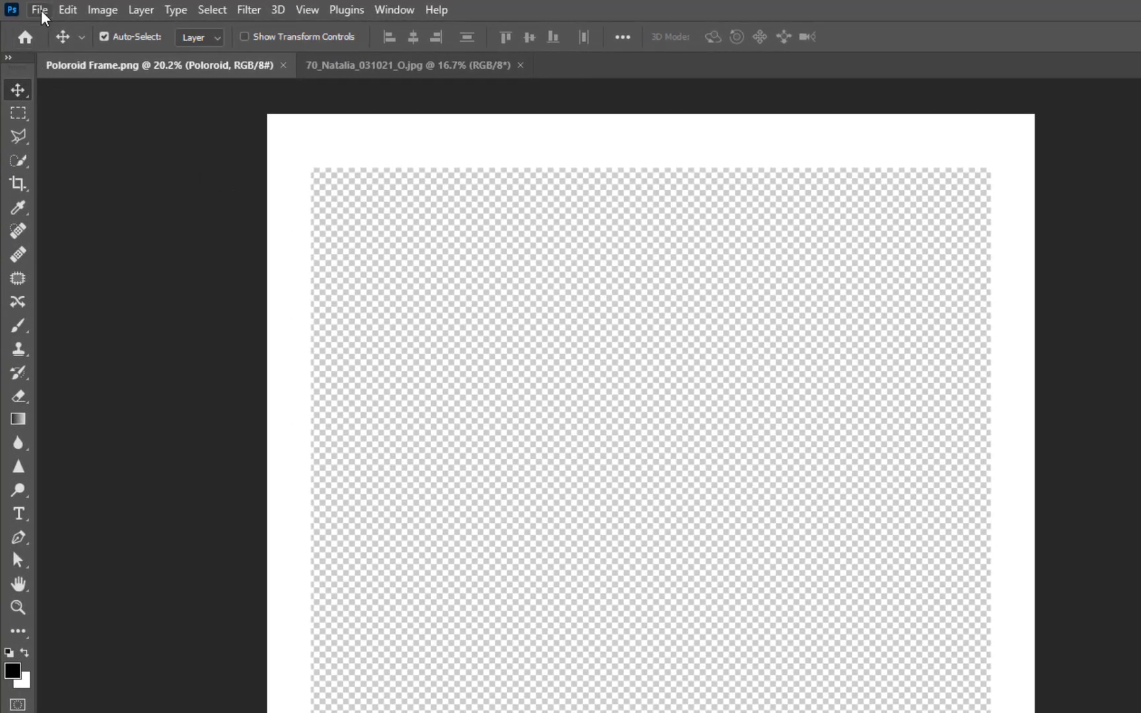
Begin a new document and name it Polaroid
left_click(39, 12)
left_click(49, 29)
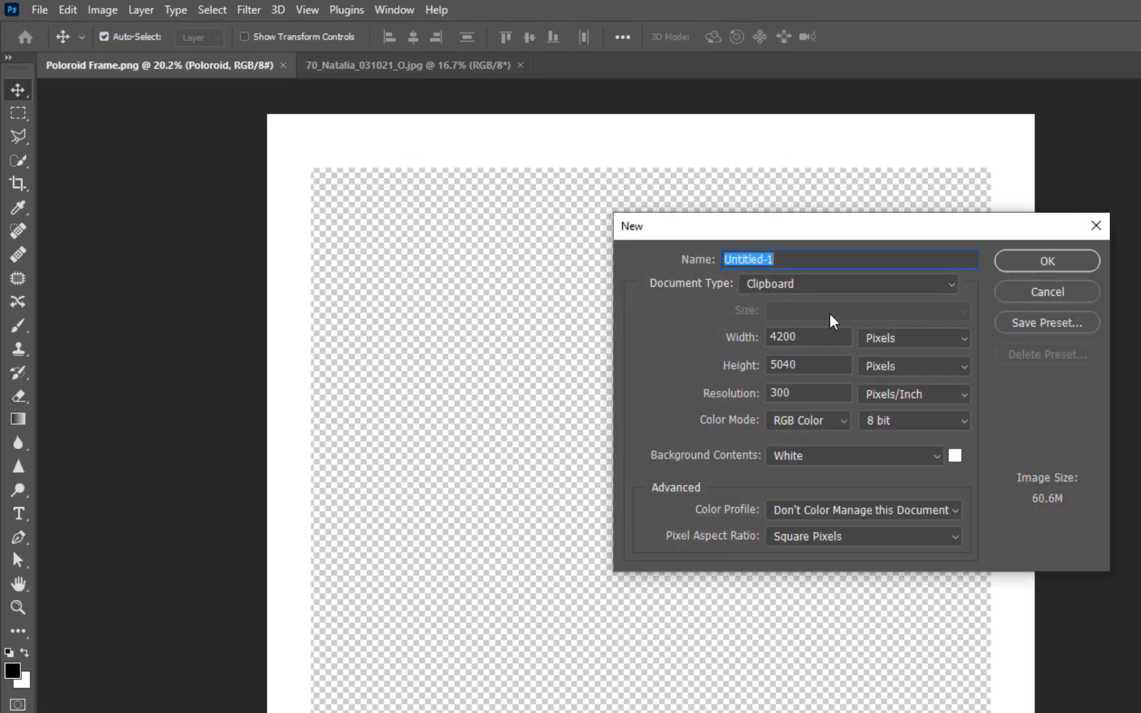
left_click(794, 260)
left_click_drag(794, 259, 670, 259)
type("Ol")
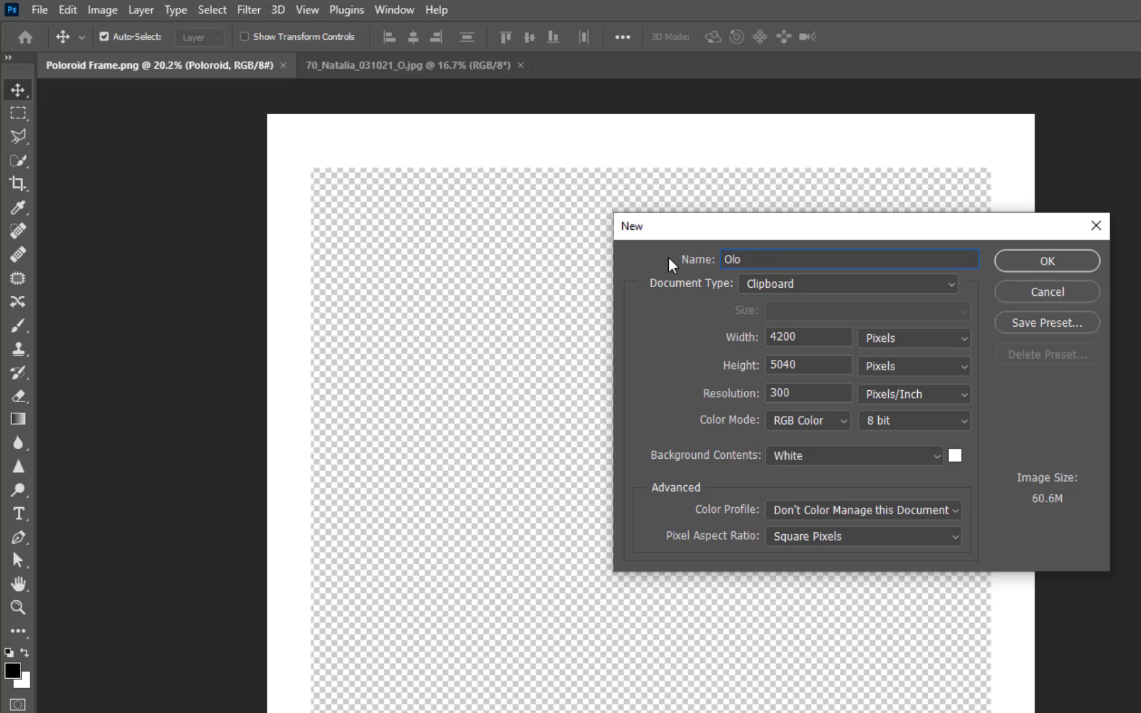
key("BackSpace")
type("Polaroid")
Set the new document's size to 5 by 7 inches and create it
left_click(888, 339)
left_click(878, 371)
left_click_drag(810, 336, 771, 336)
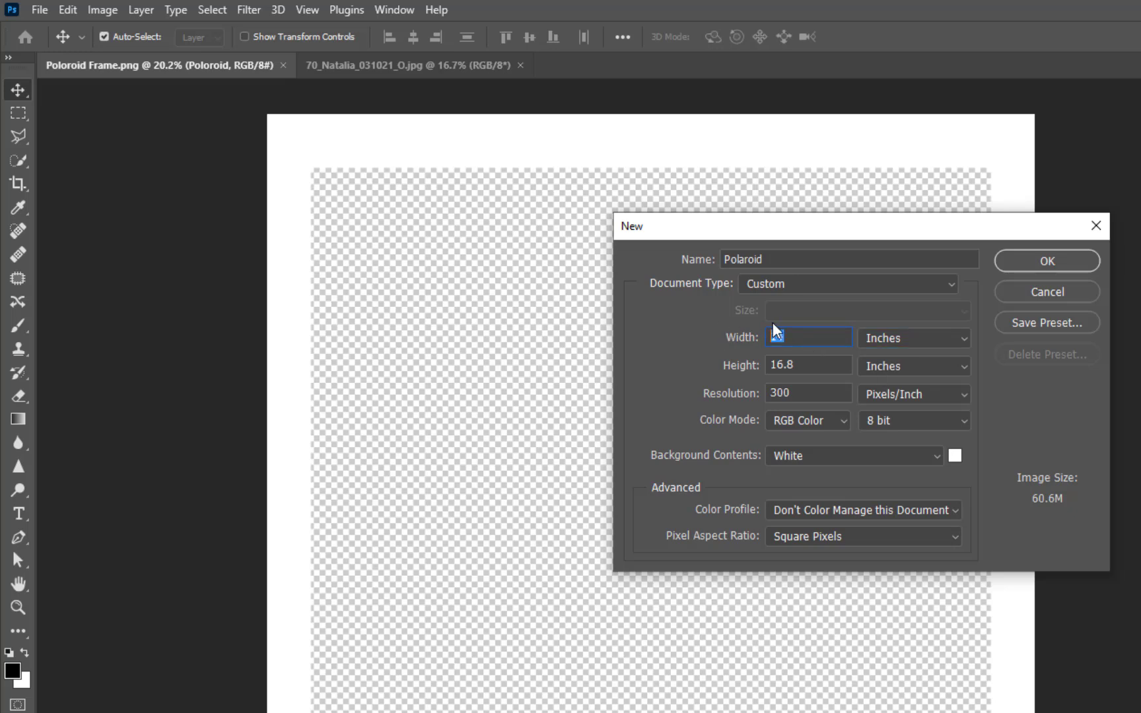
type("5")
key("Tab")
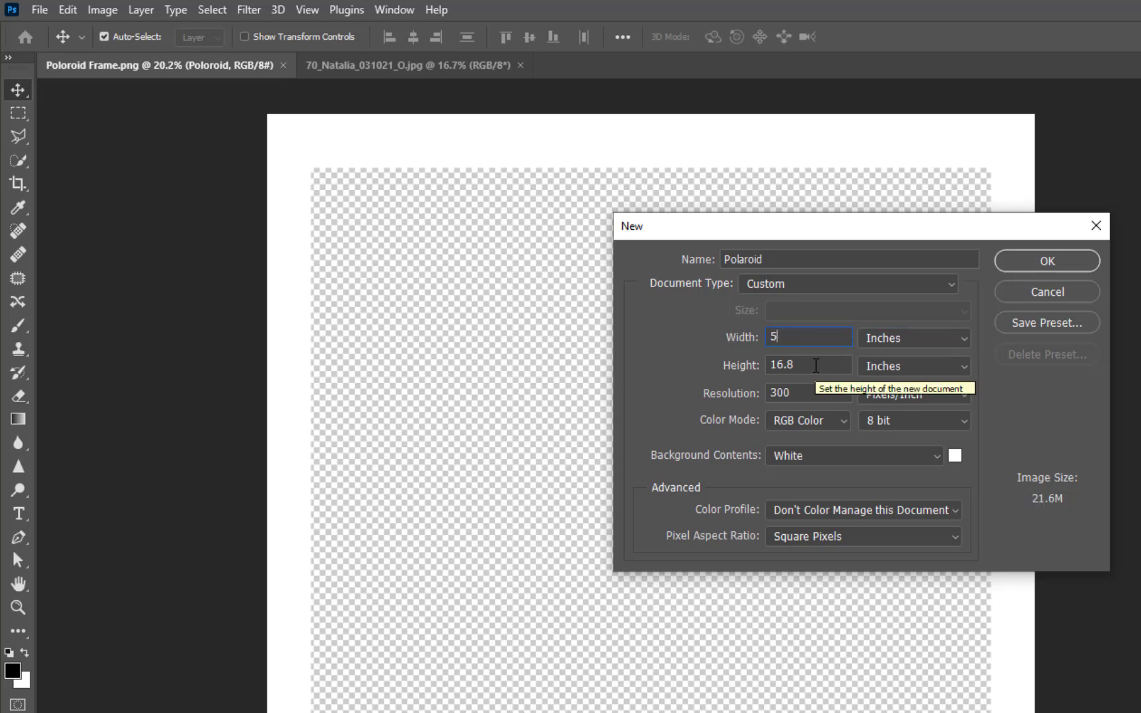
type("7")
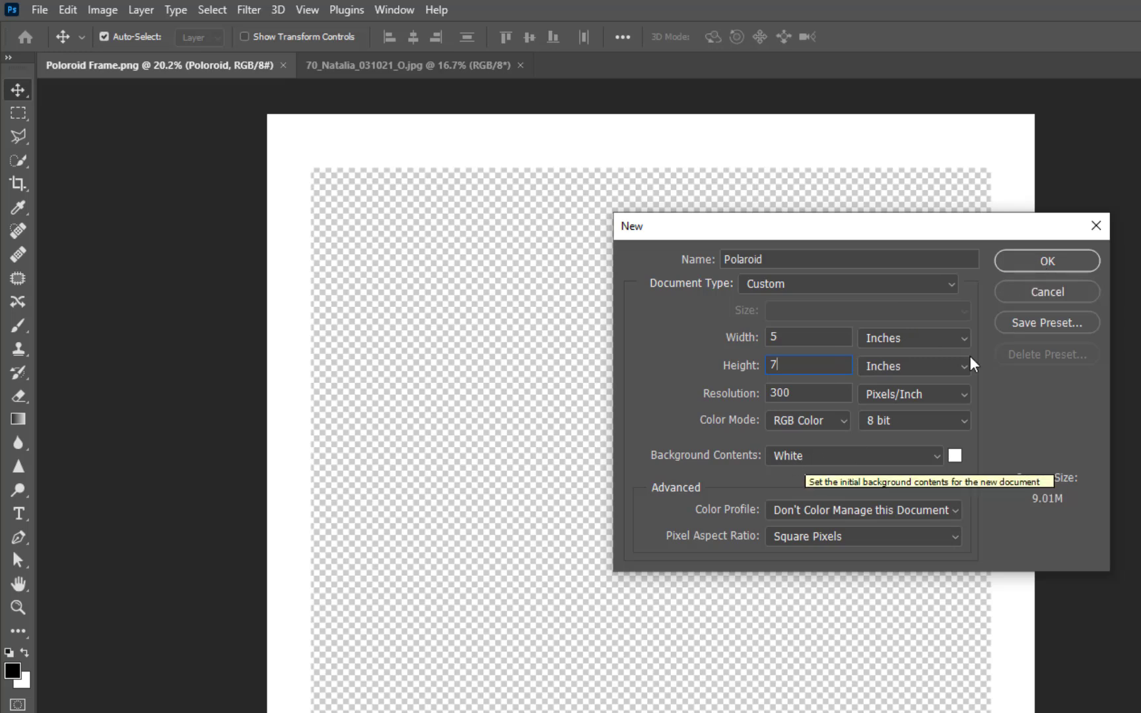
left_click(1032, 265)
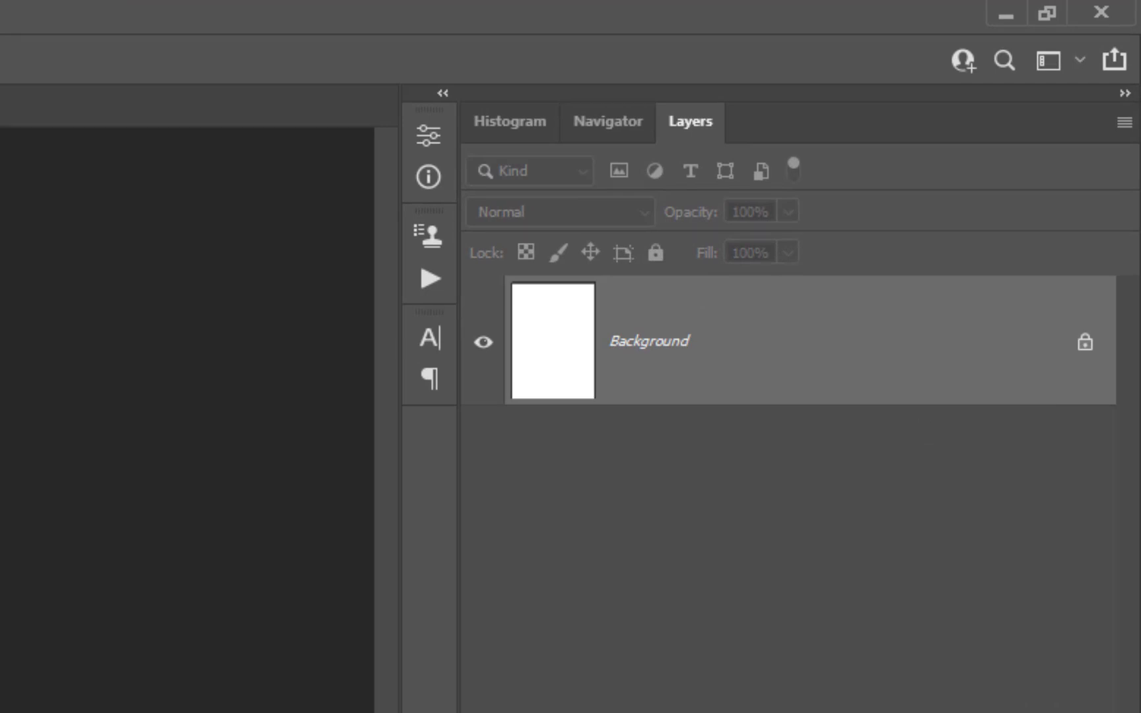
Unlock the white background layer and cut out a roughly square, transparent photo opening in its upper part, clearing the selection
left_click(1083, 345)
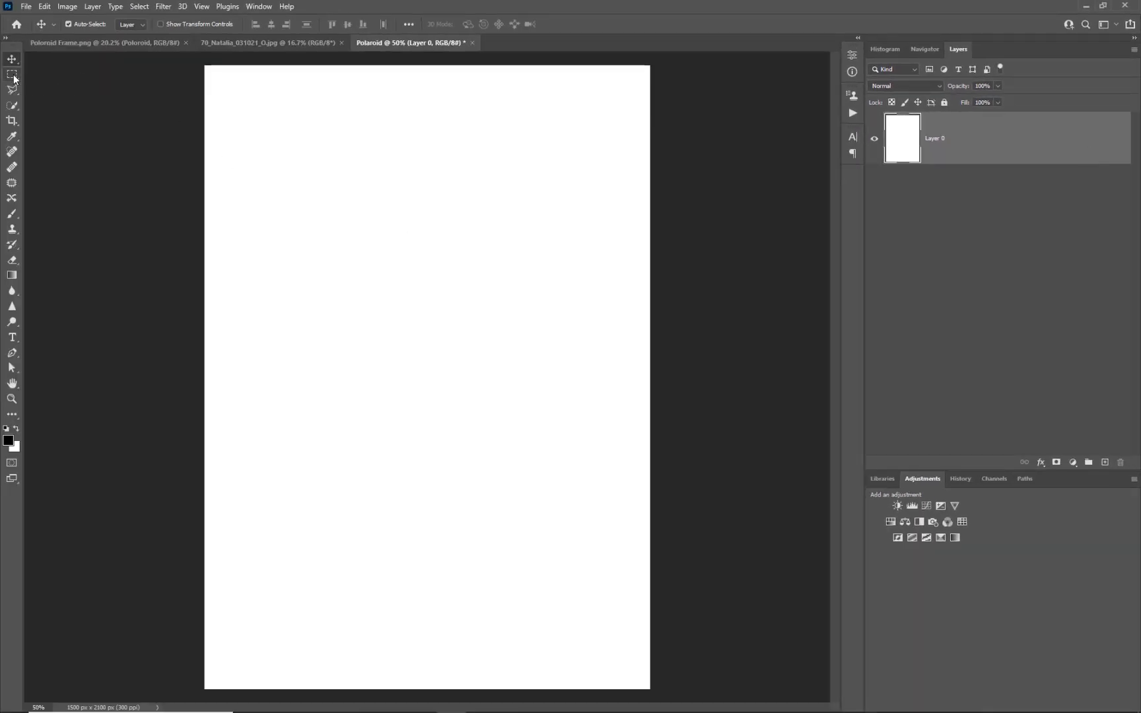
left_click(13, 77)
left_click_drag(252, 159, 608, 514)
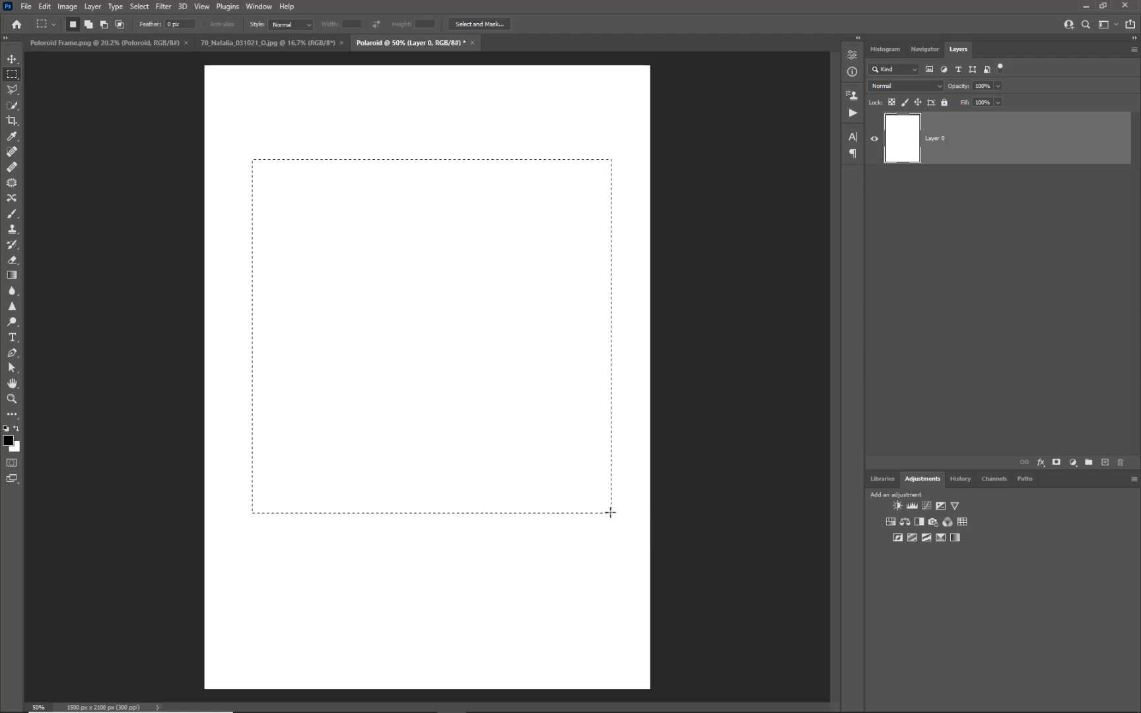
key("Delete")
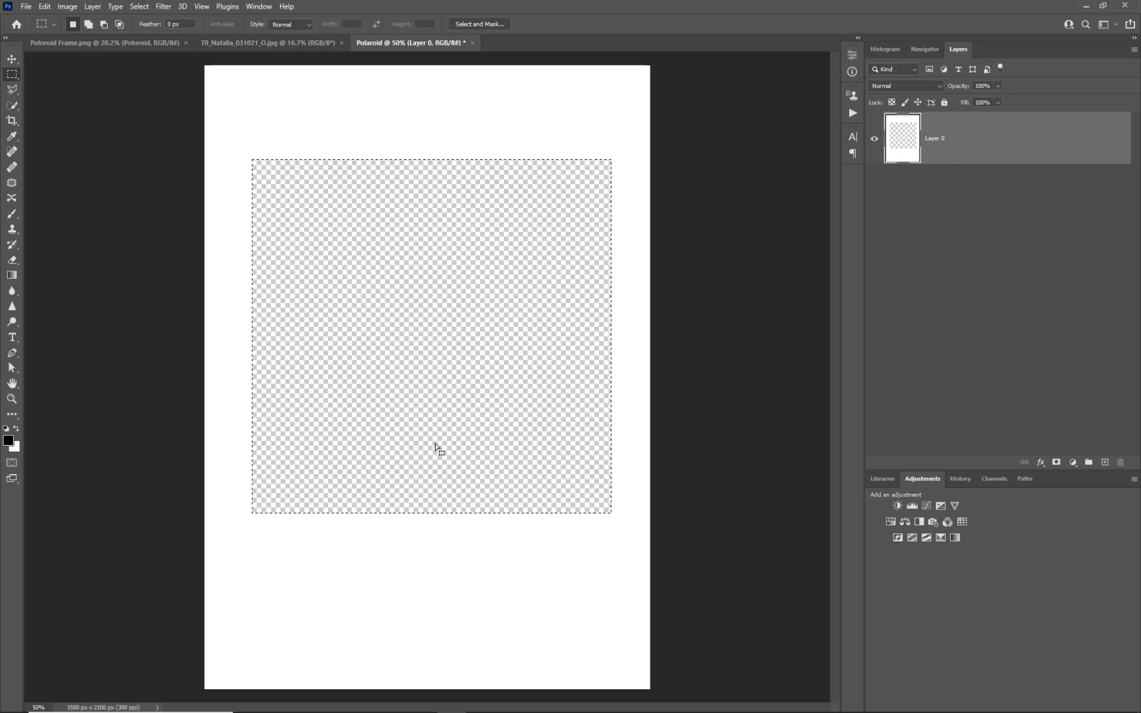
key("ctrl+d")
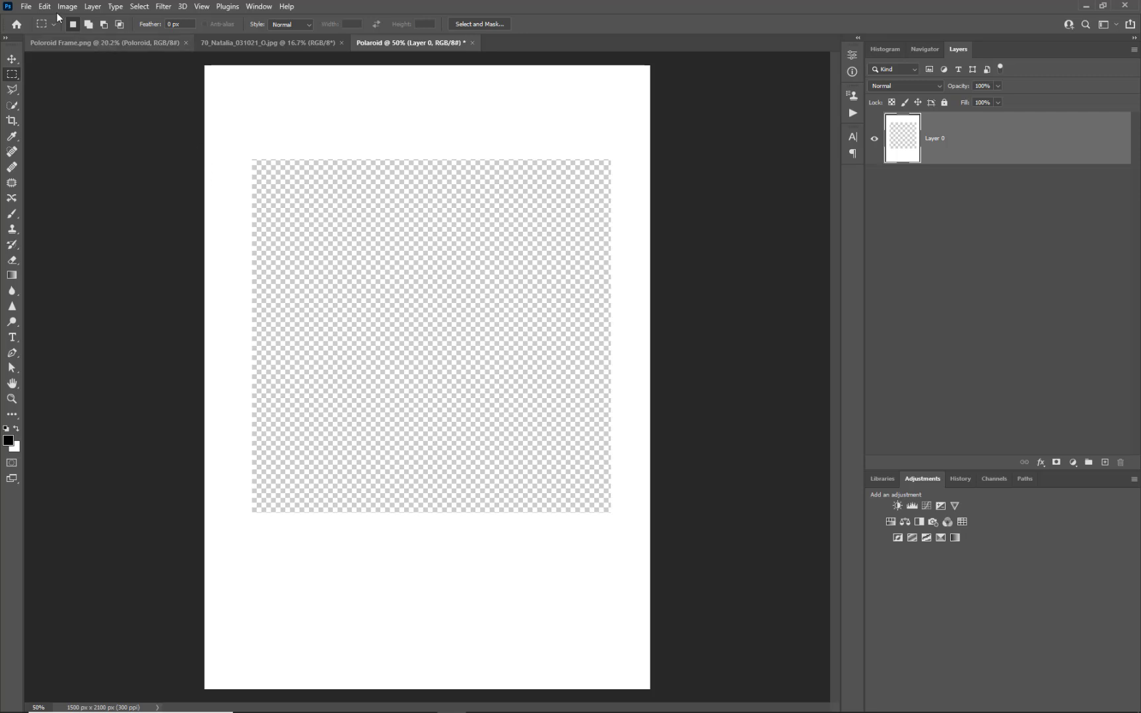
Save the new frame as Polaroid.png in the Save Demo JFR folder with the Large file size option, and close it
left_click(27, 6)
left_click(52, 149)
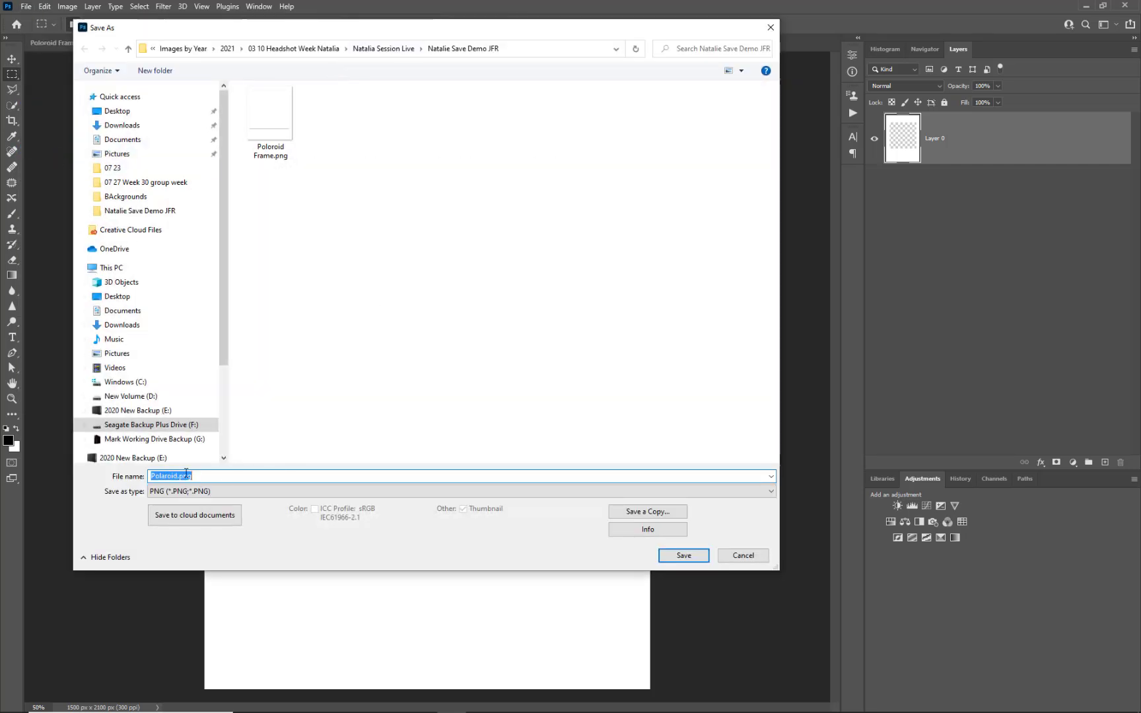
left_click(682, 554)
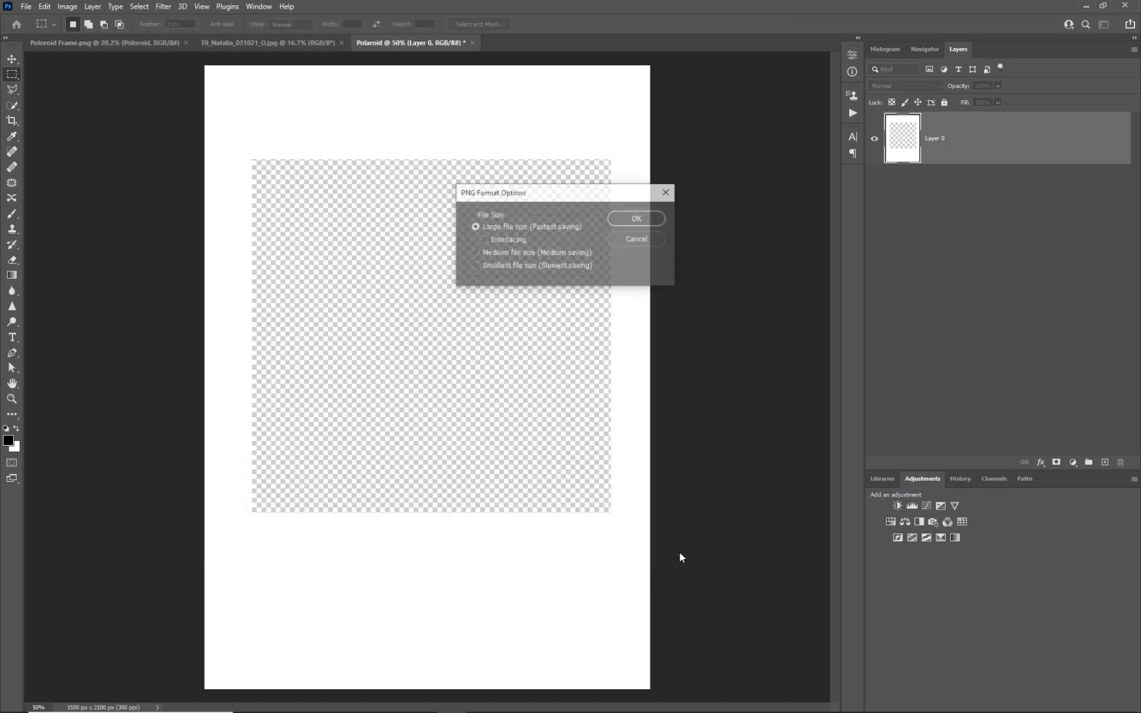
left_click(624, 219)
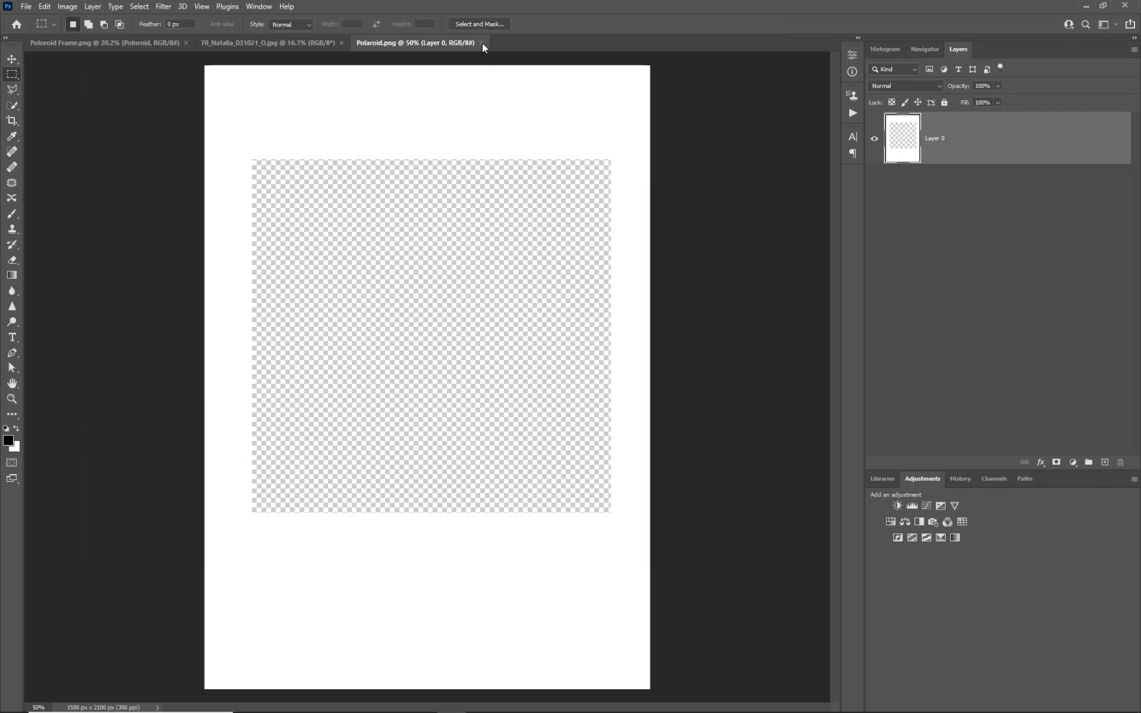
left_click(481, 43)
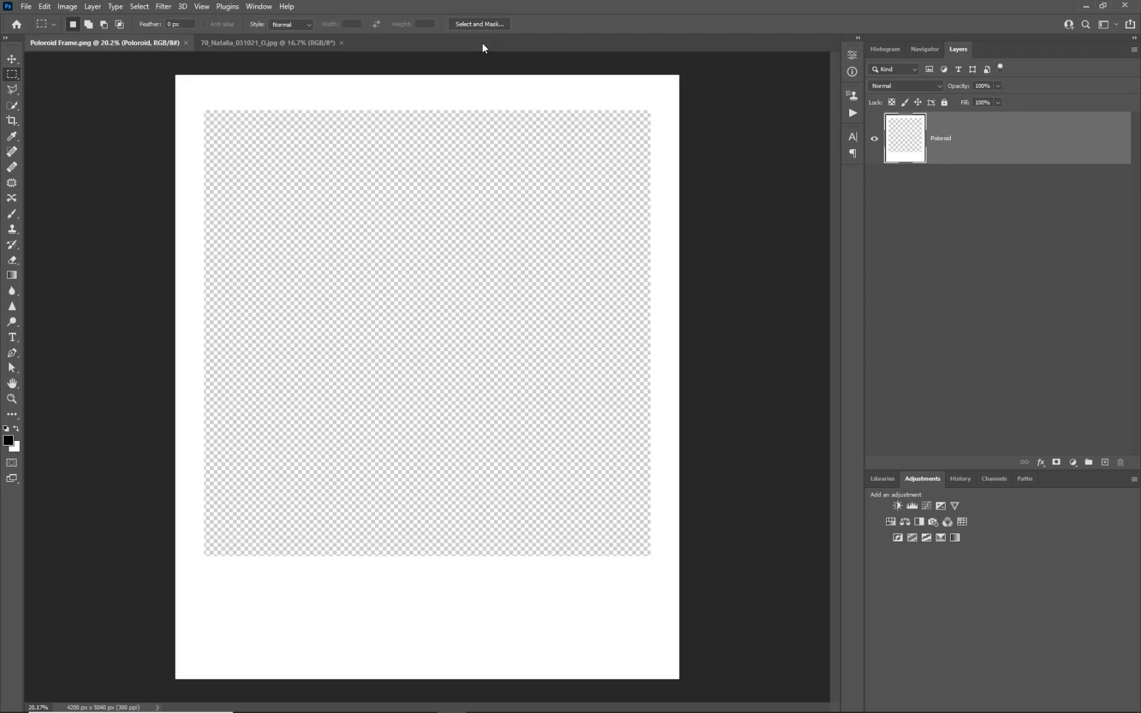
Switch to Adobe Bridge and open Polaroid.png from the Save Demo JFR folder in Photoshop
left_click(480, 701)
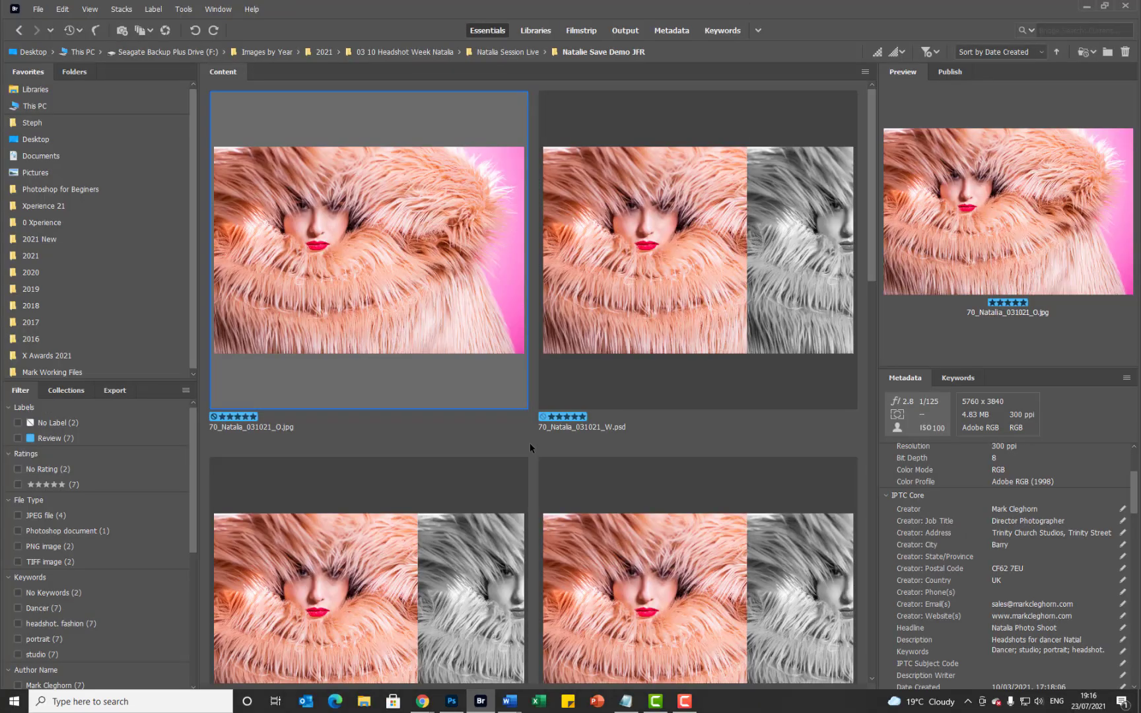
scroll(530, 443, "down", 5)
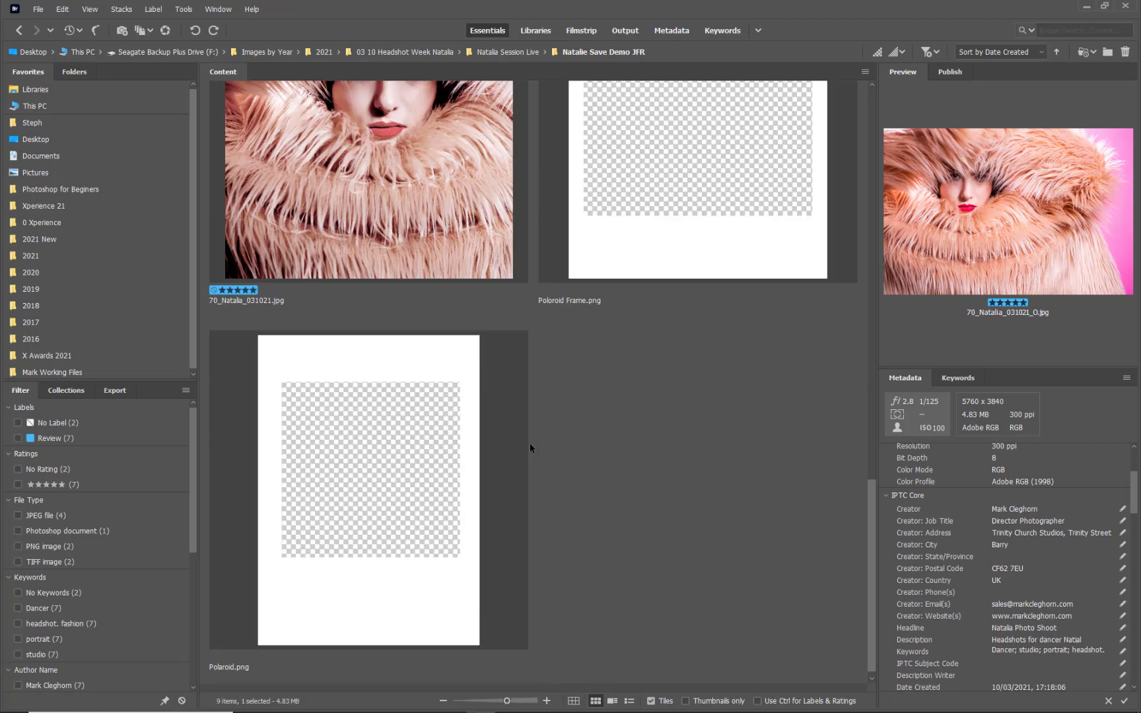
double_click(384, 436)
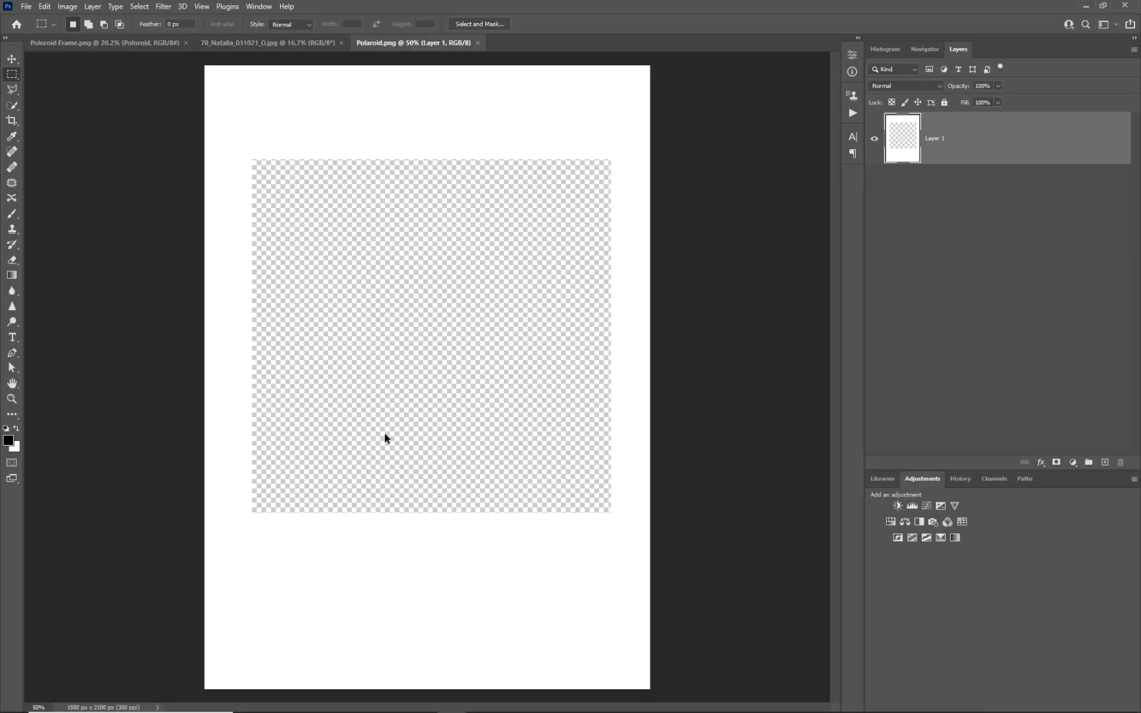
Copy the original O-suffix JPEG photo into the Polaroid.png document as a new layer
left_click(225, 44)
key("v")
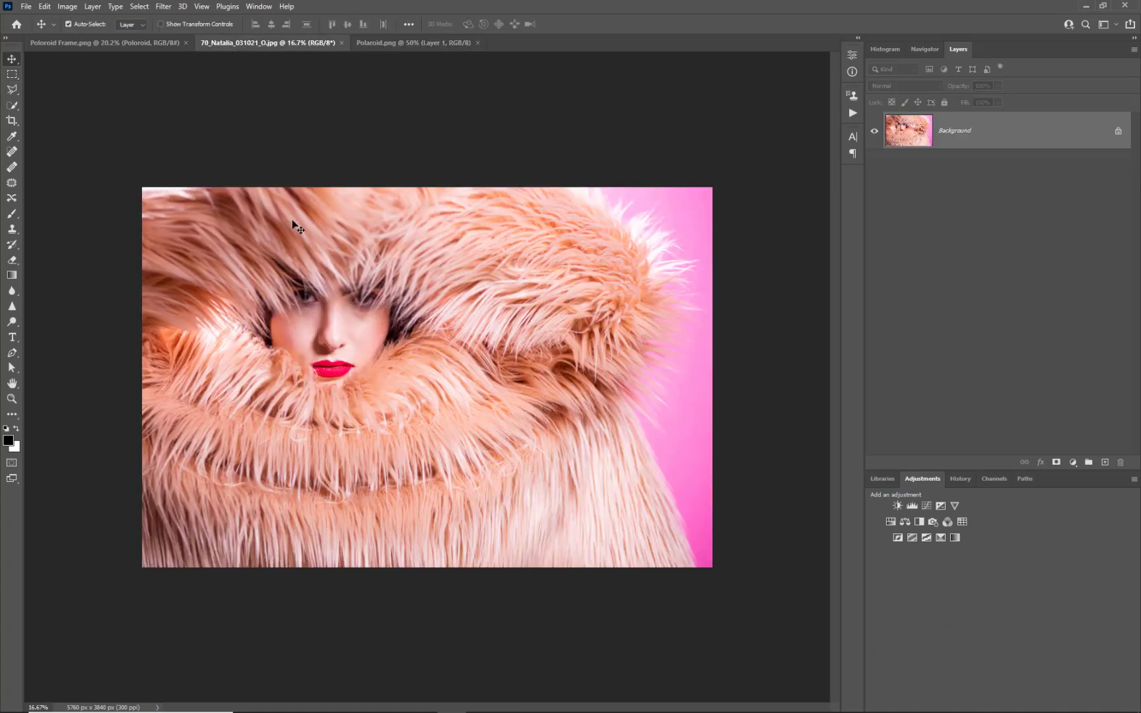
left_click_drag(332, 346, 439, 359)
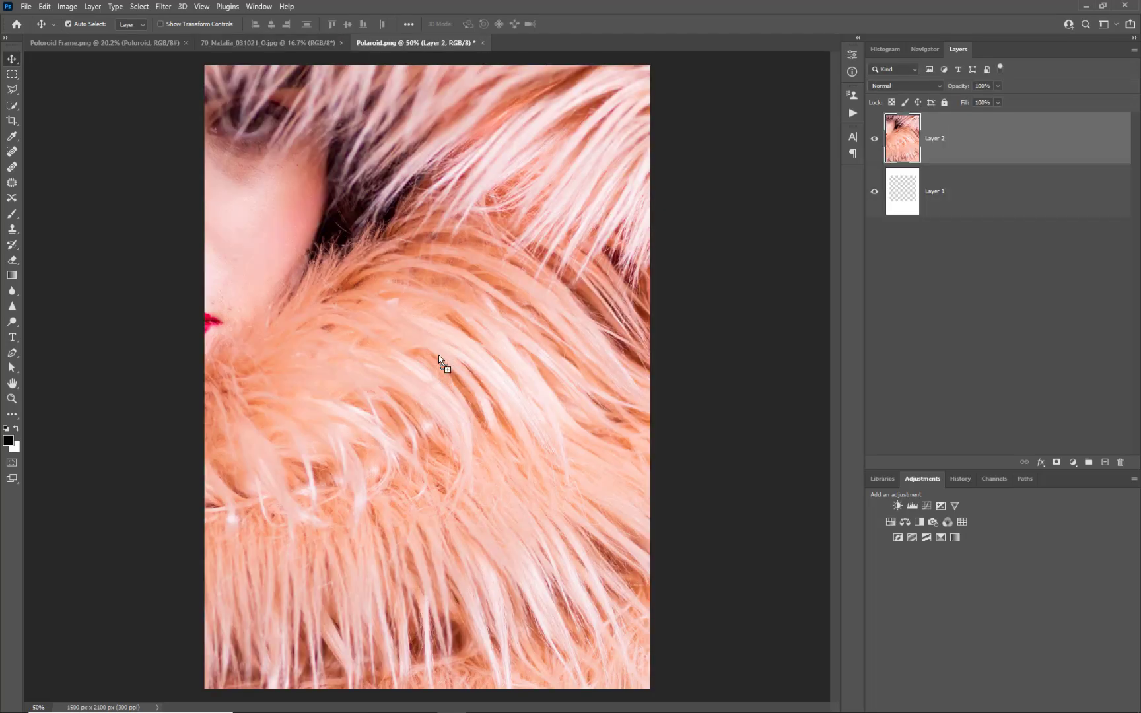
Scale the photo layer to about 33% with its face over the frame's opening, and move it beneath the frame layer
scroll(439, 359, "down", 4)
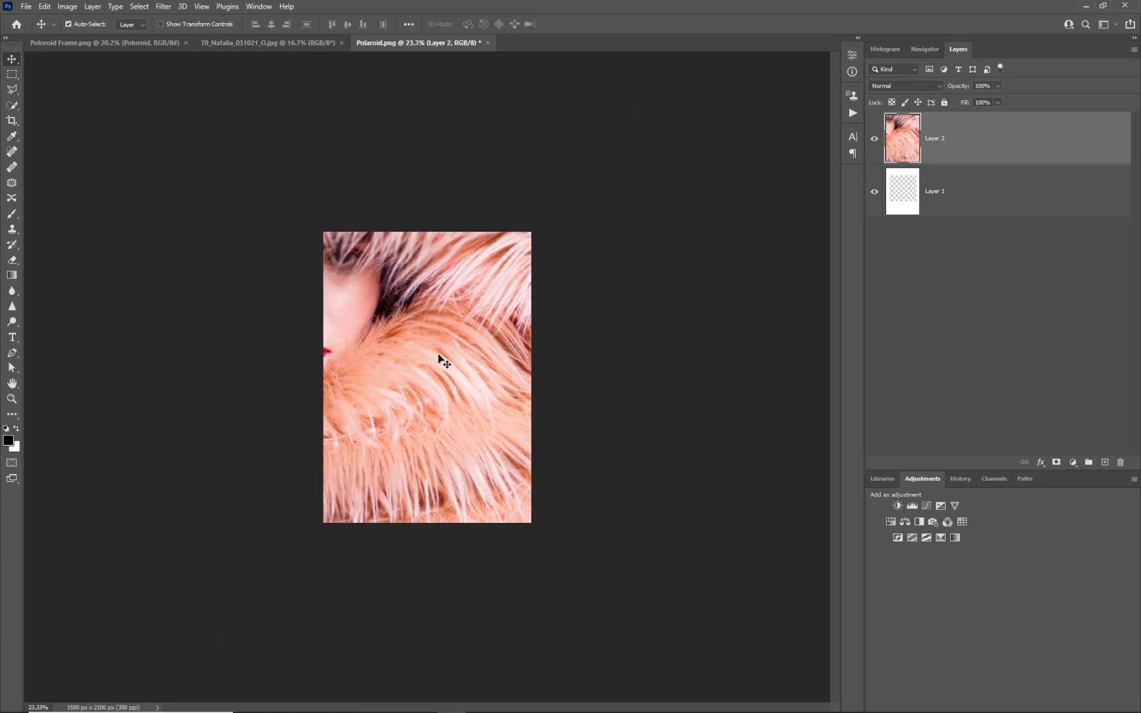
key("ctrl+t")
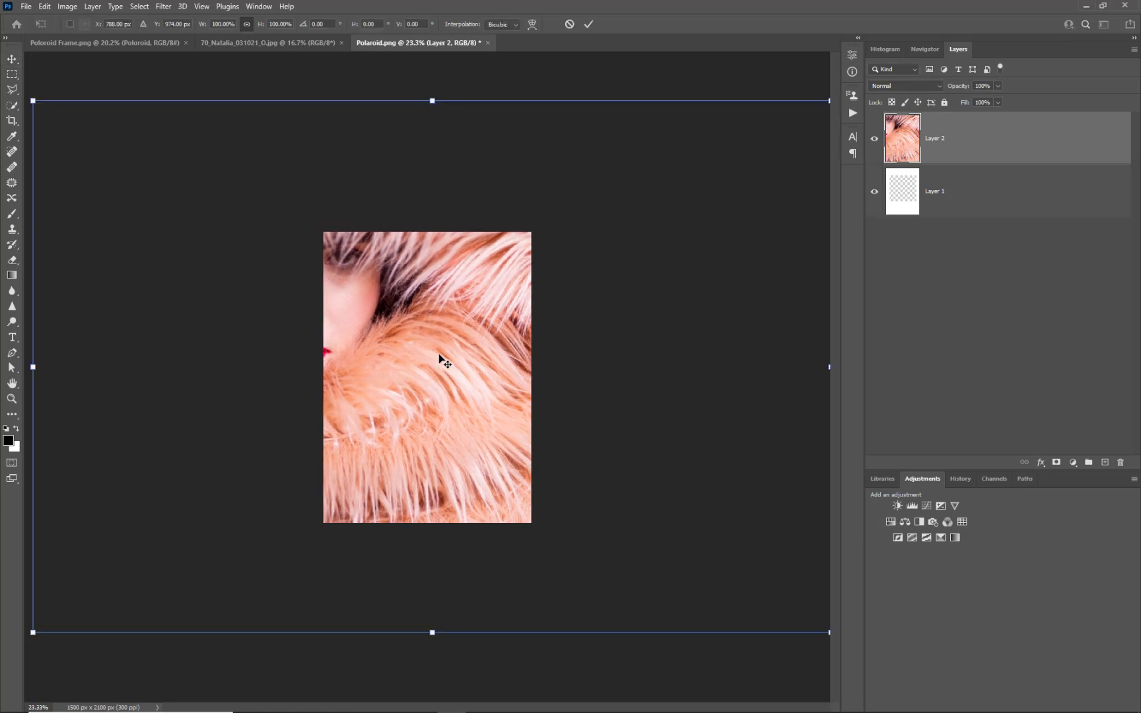
scroll(435, 361, "down", 3)
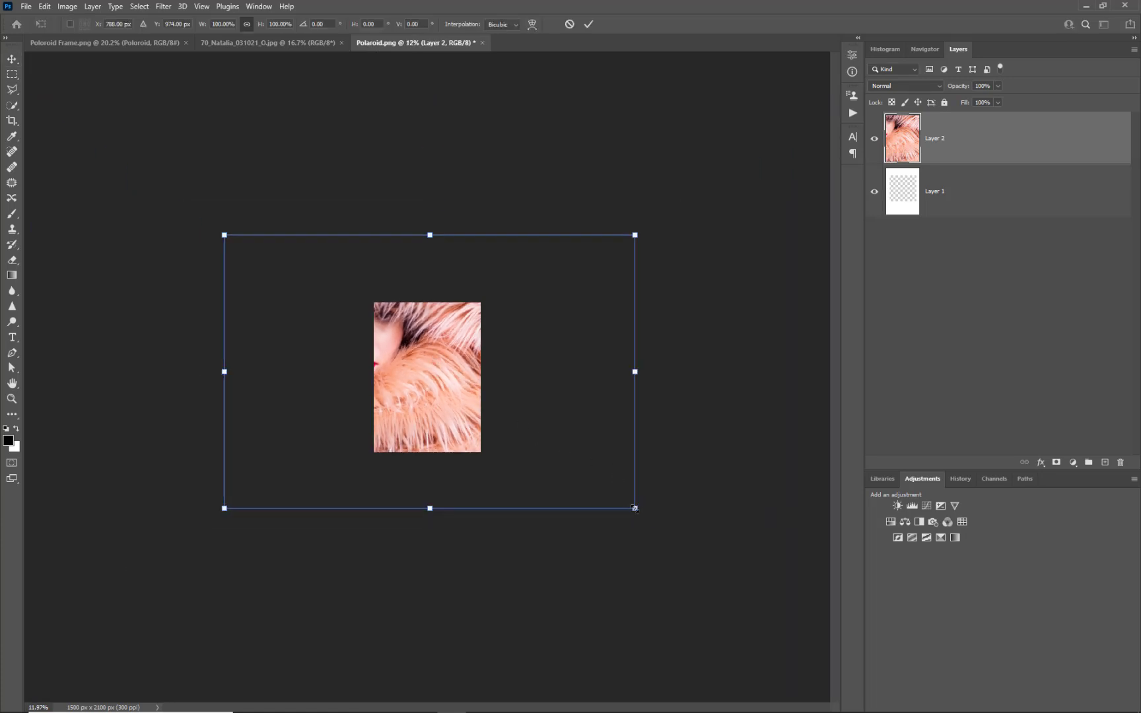
left_click_drag(634, 508, 462, 389)
left_click_drag(300, 271, 362, 335)
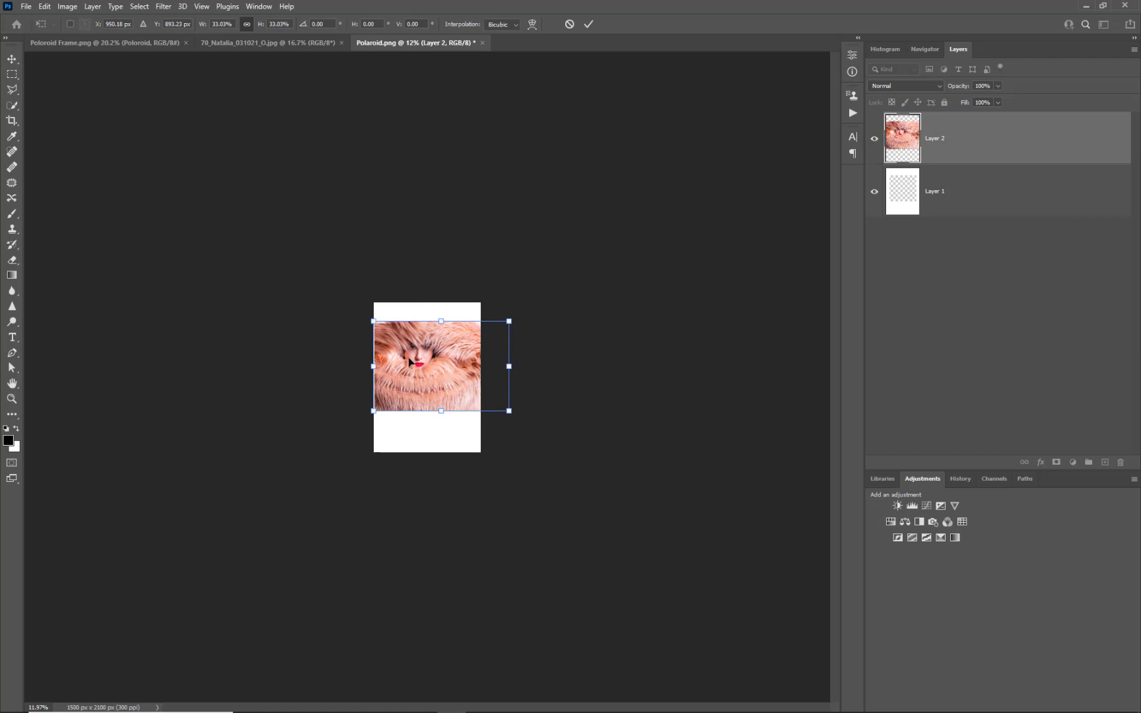
key("Return")
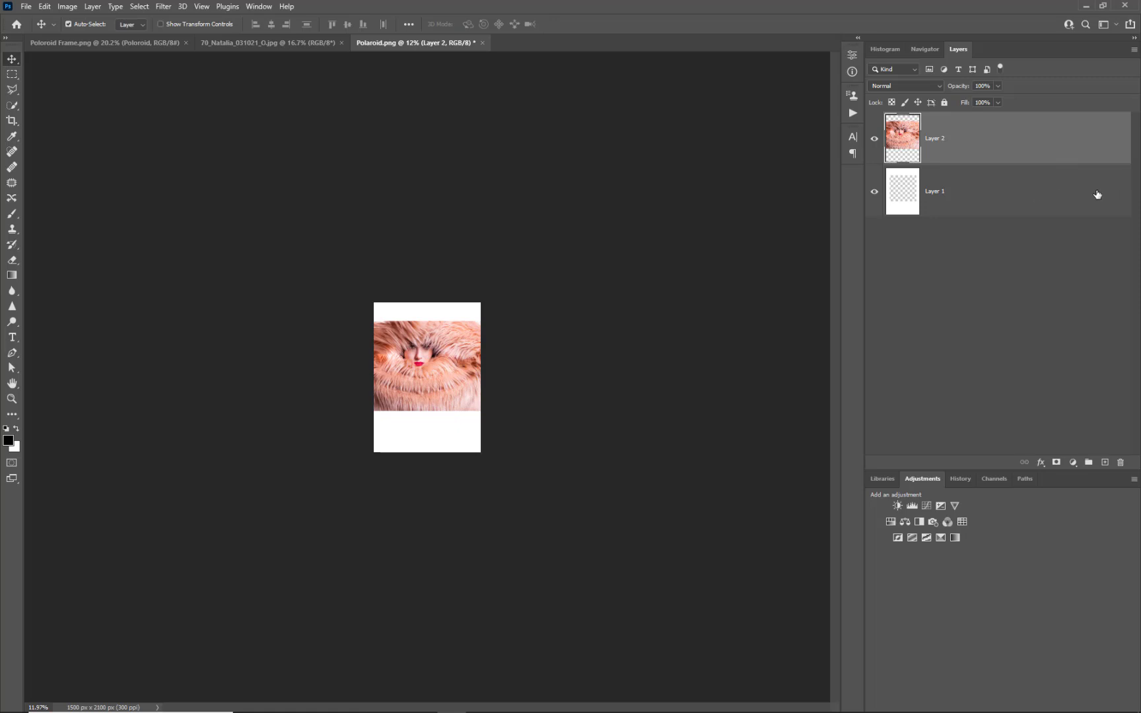
left_click_drag(996, 147, 990, 202)
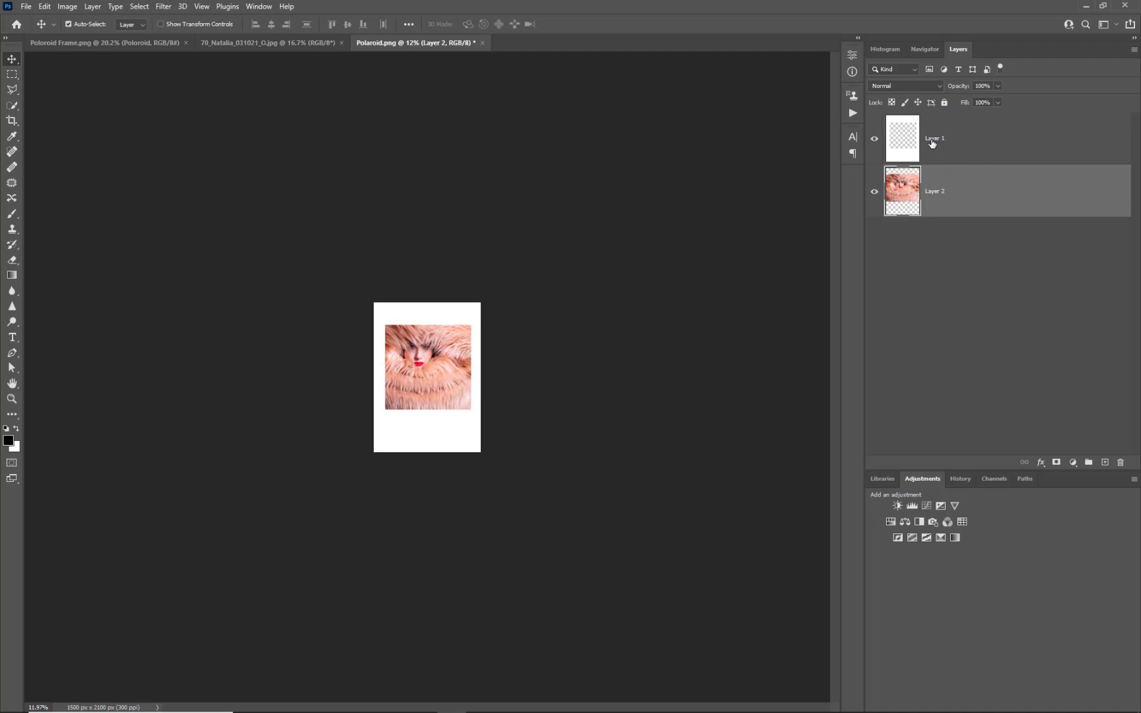
scroll(394, 374, "up", 5)
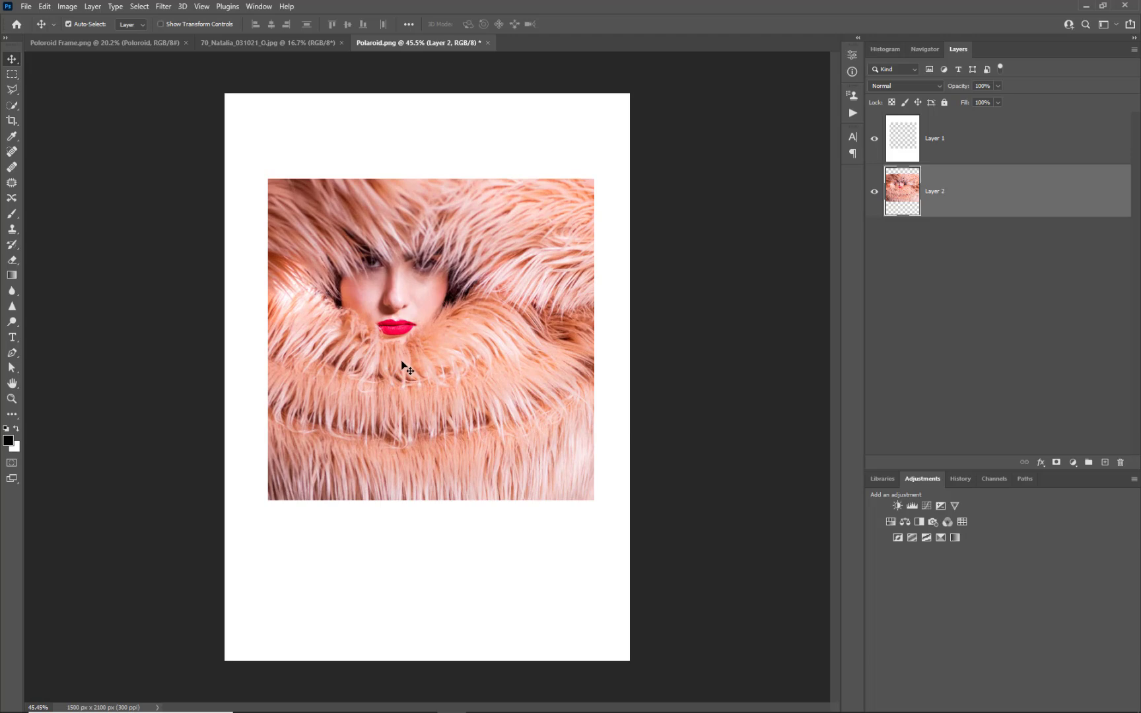
Check the file formats offered for saving the layered Polaroid document, including TIFF, and leave without saving
left_click(26, 7)
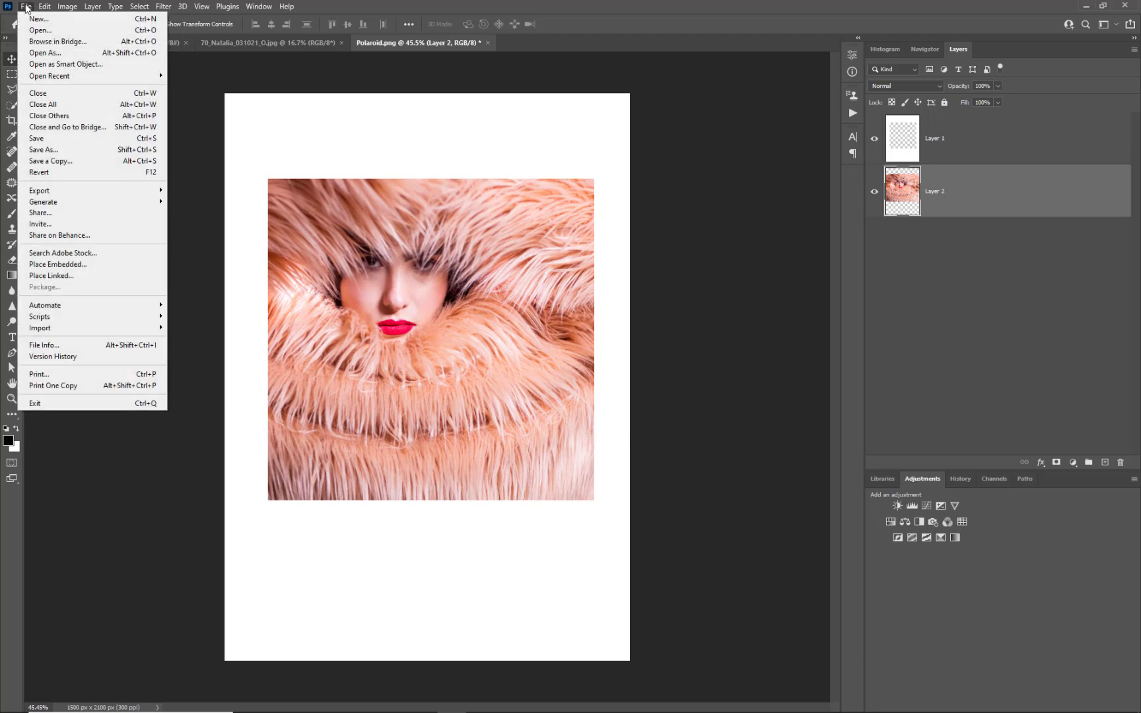
left_click(38, 149)
left_click(239, 491)
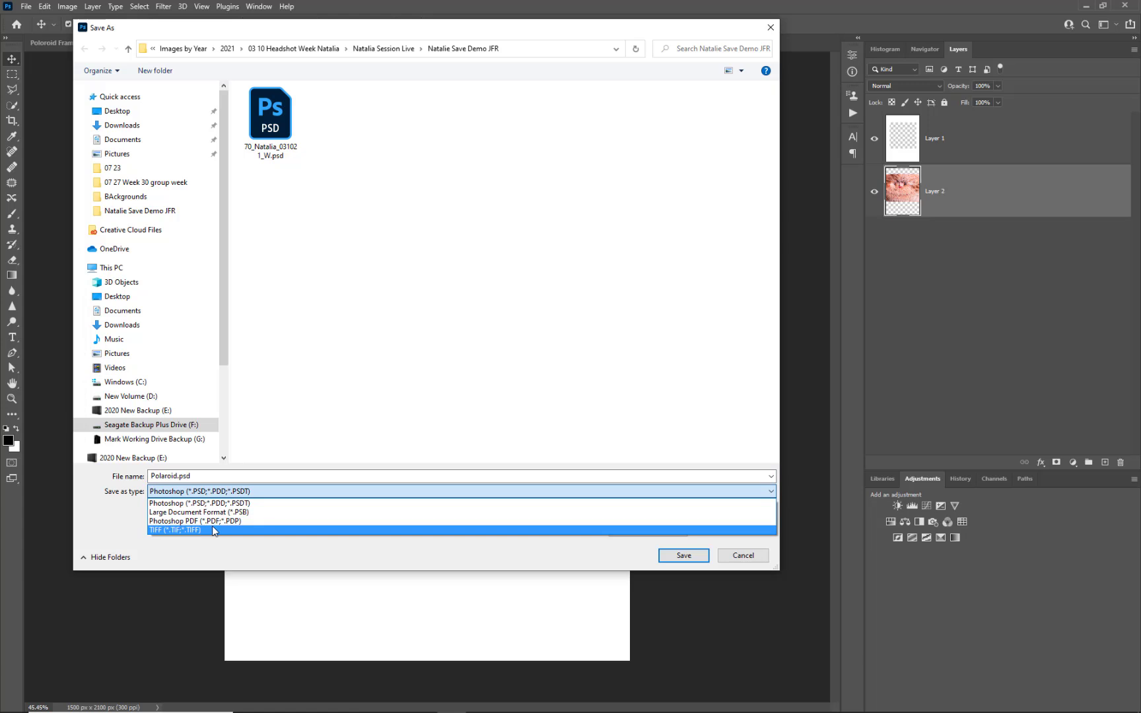
left_click(274, 532)
left_click(736, 557)
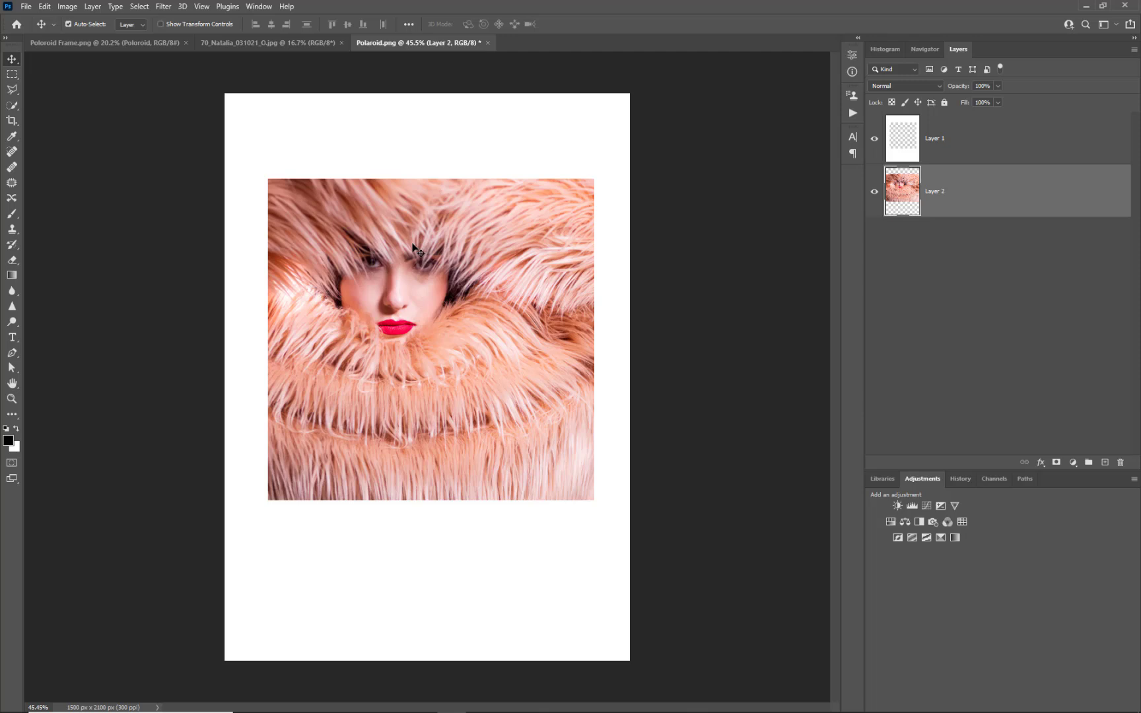
Flatten the frame and photo layers of the Polaroid document into a single background layer
key("alt+l")
key("f")
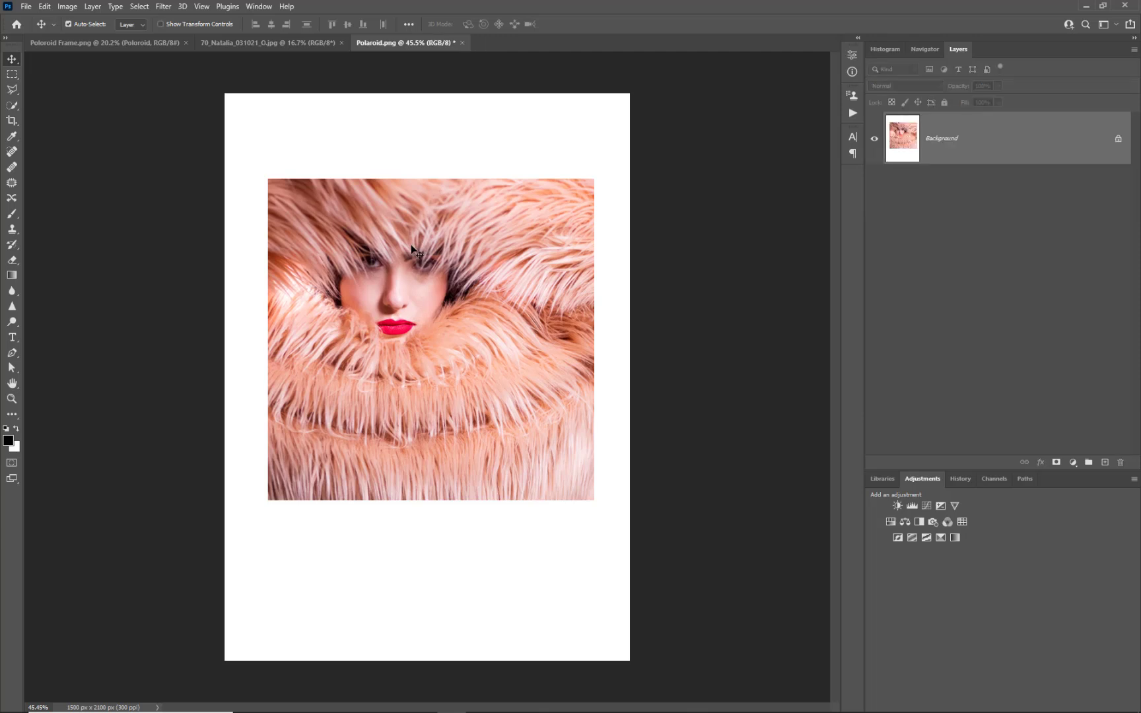
left_click(93, 8)
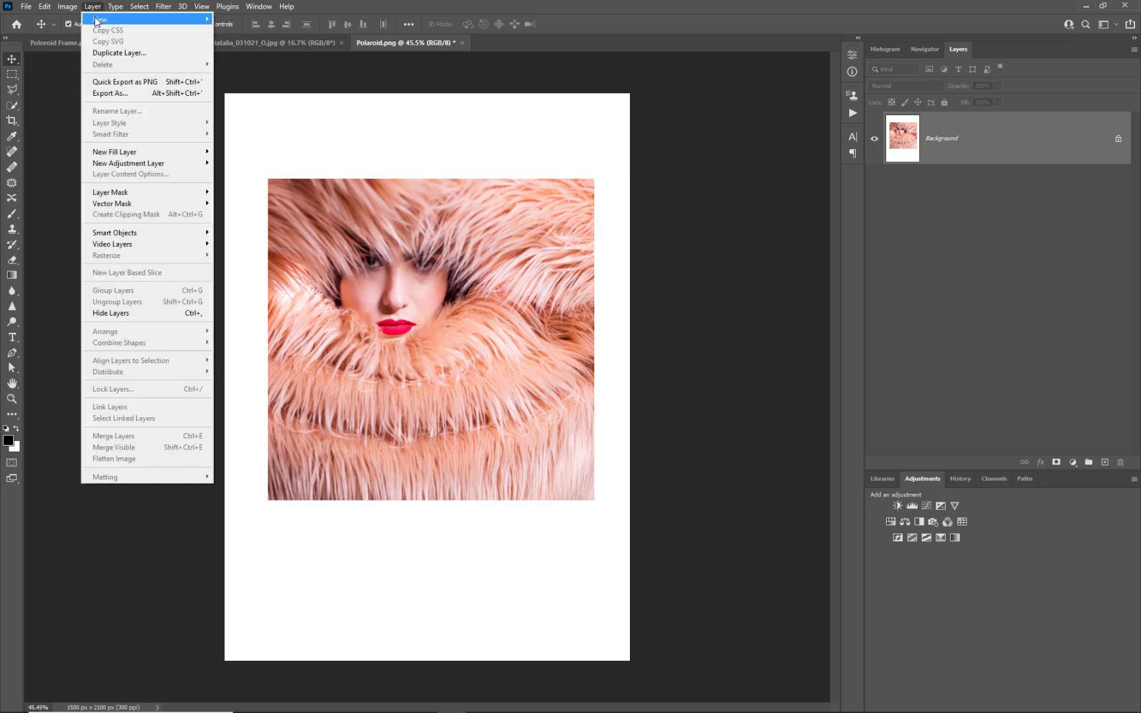
Save the flattened image as a quality 10 Progressive JPEG, adding an underscore and the model's first name after Polaroid, and close it
mouse_move(25, 8)
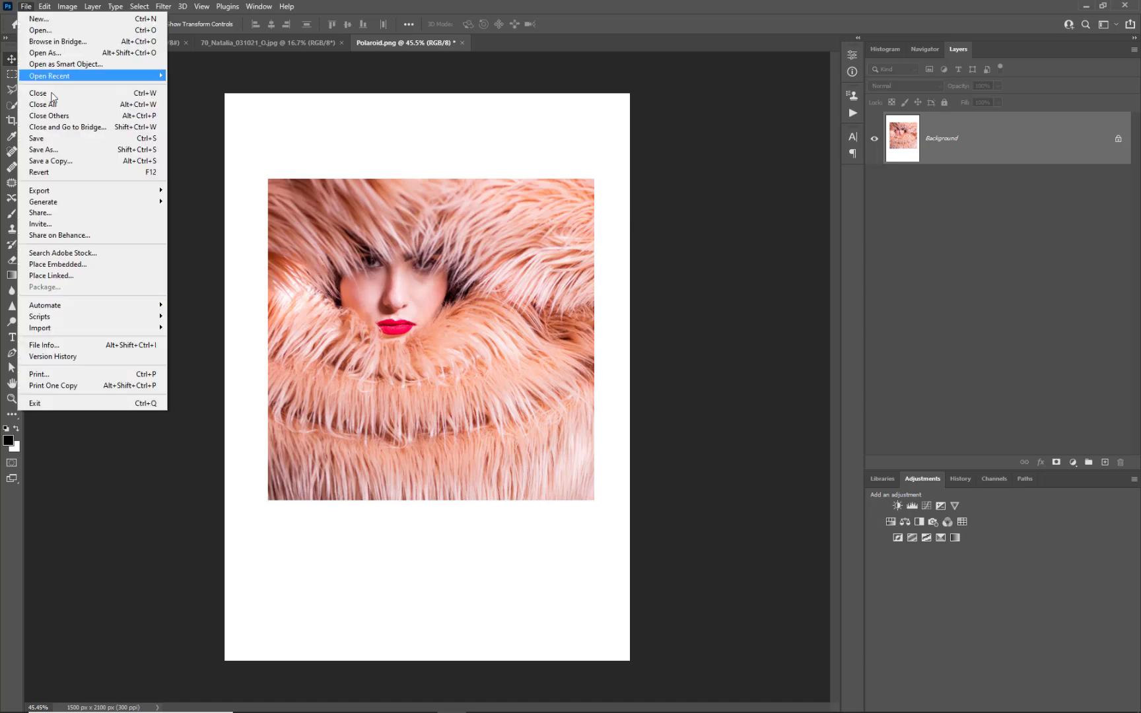
left_click(53, 150)
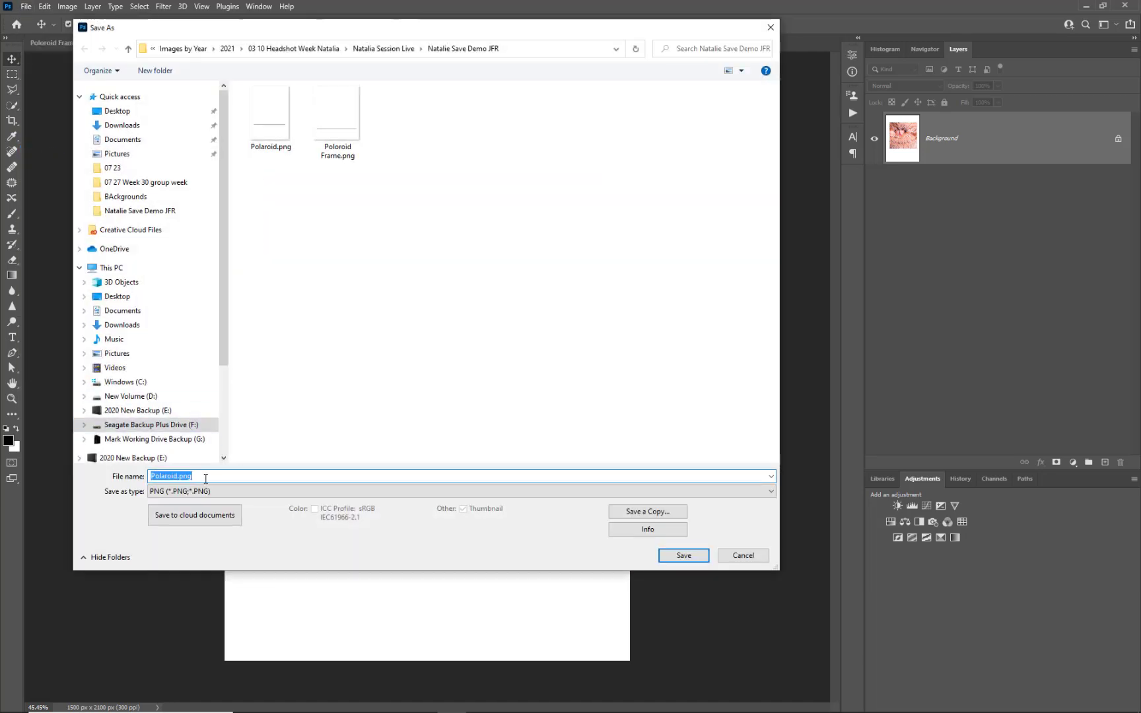
left_click(179, 479)
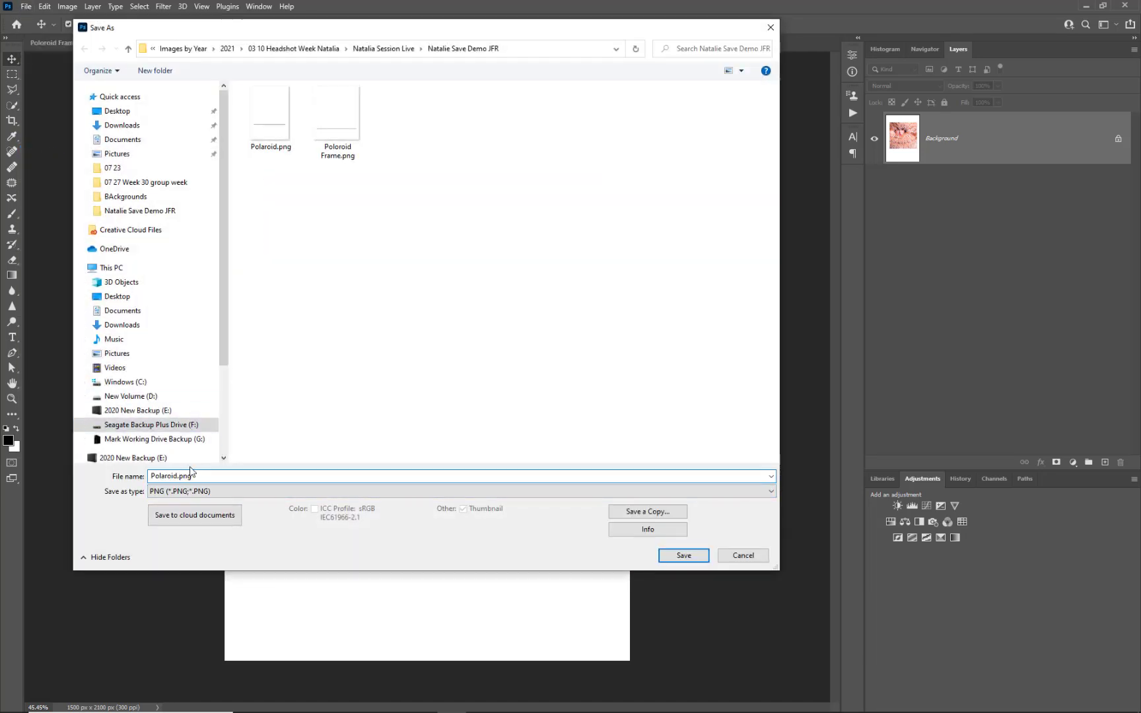
type("_Nat")
type("alia")
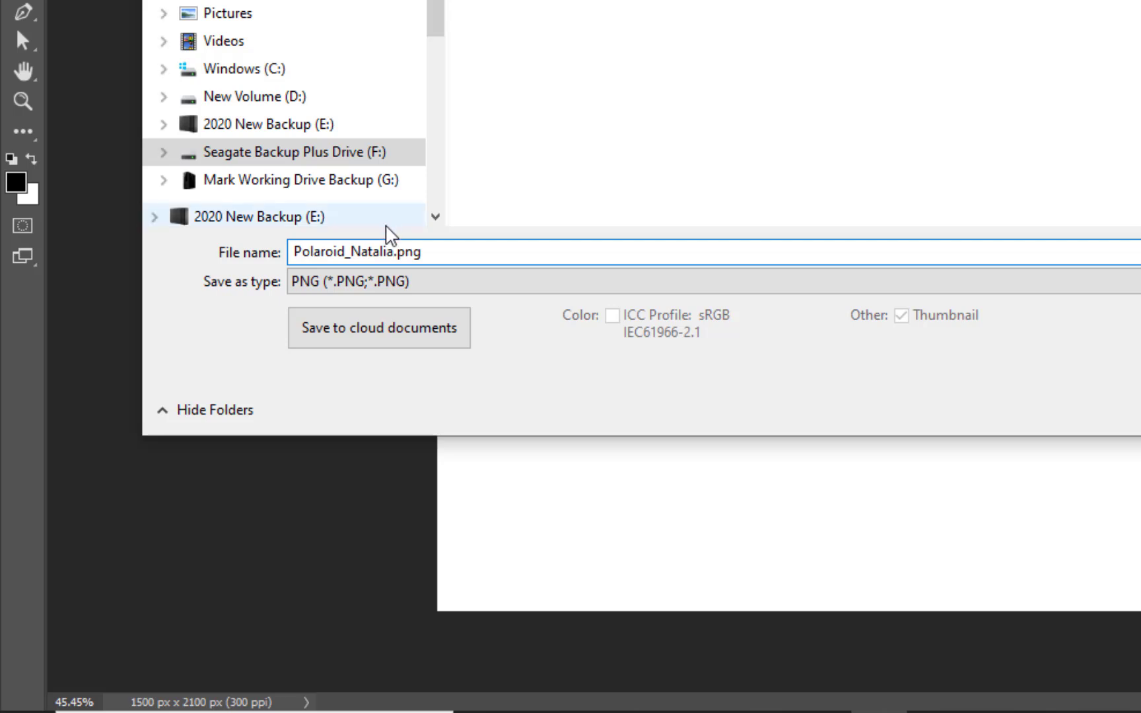
left_click(363, 283)
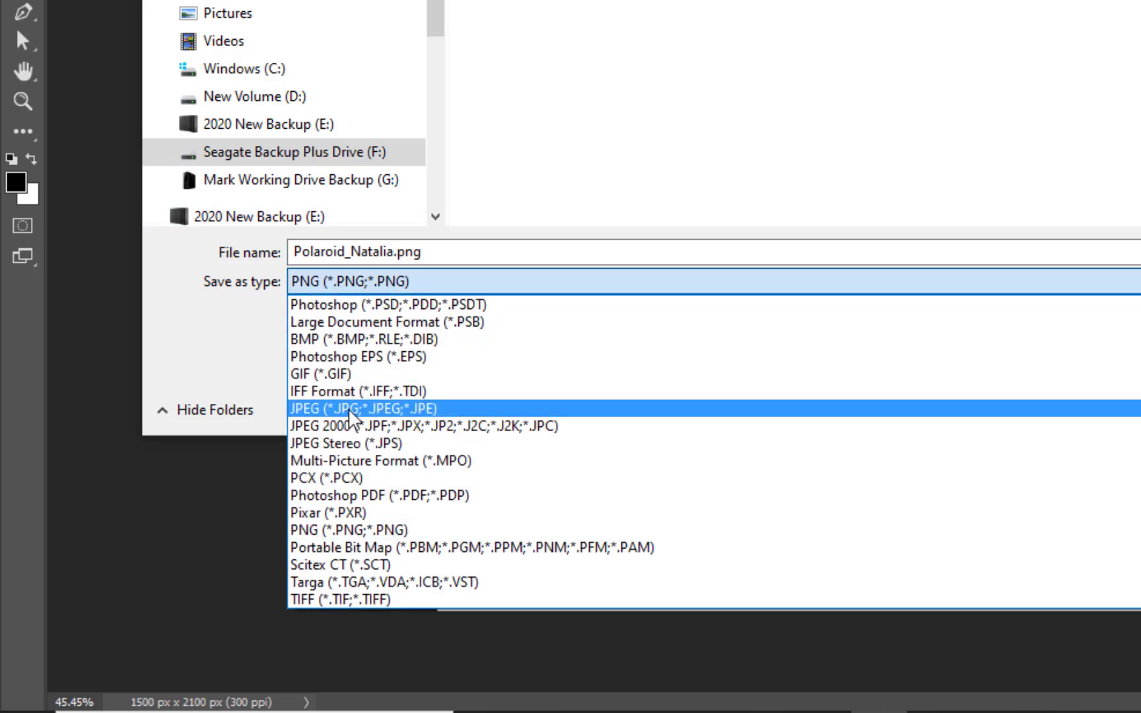
left_click(349, 410)
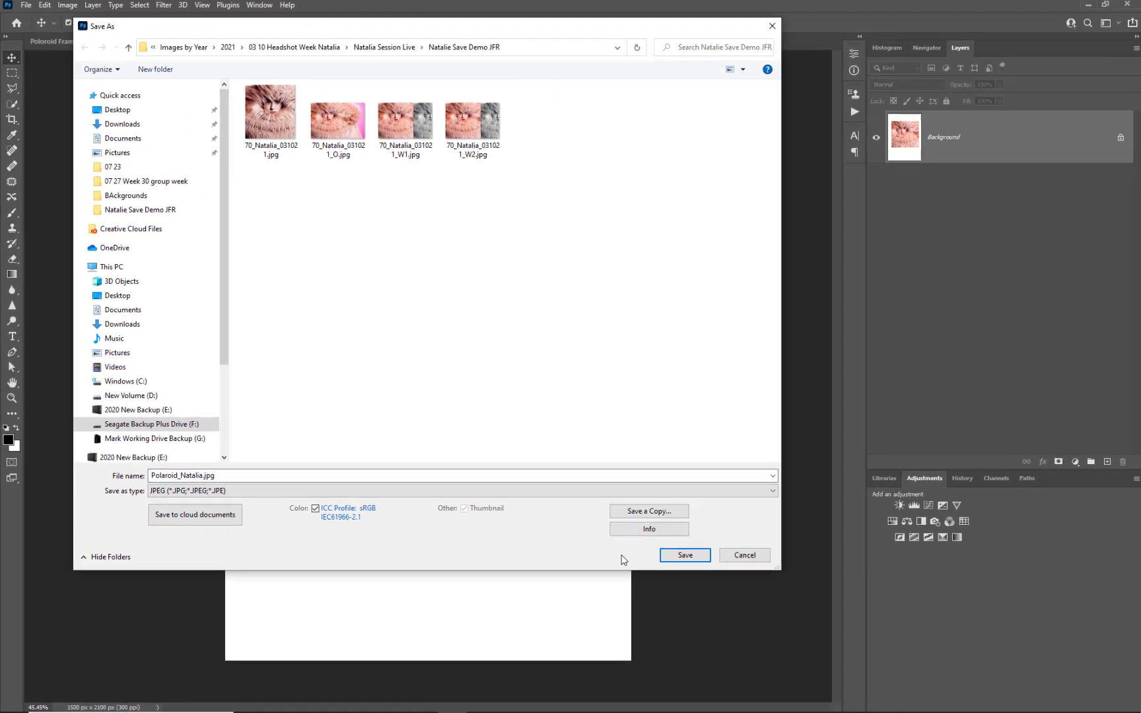
left_click(685, 555)
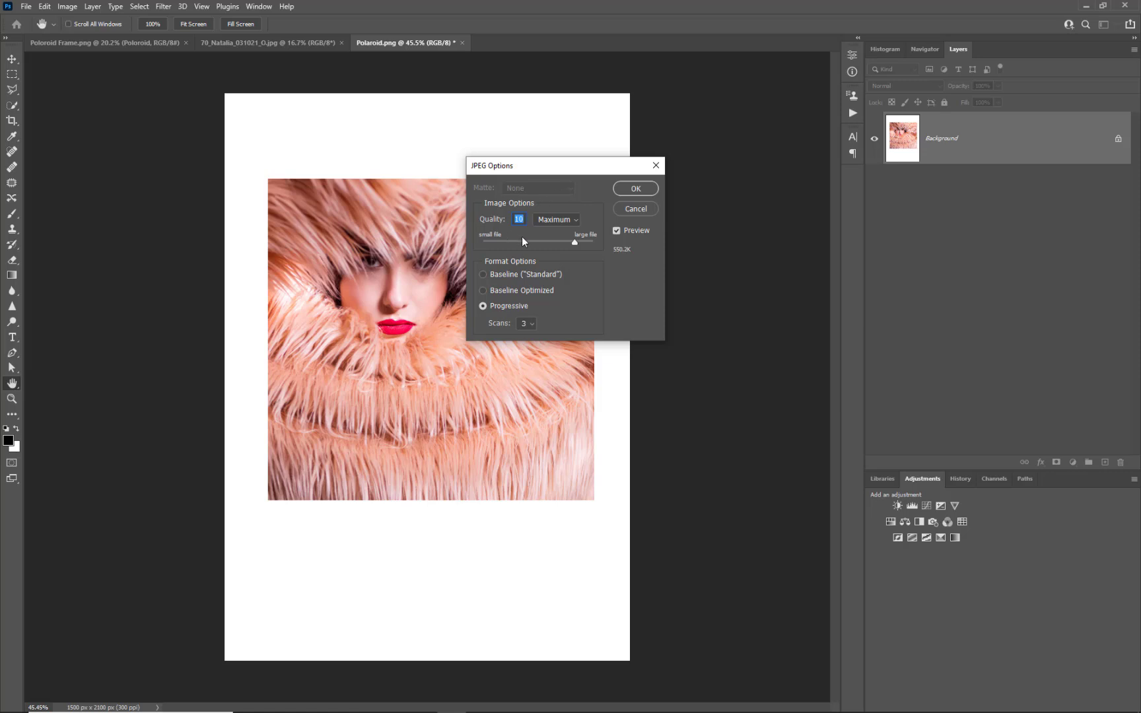
left_click(633, 189)
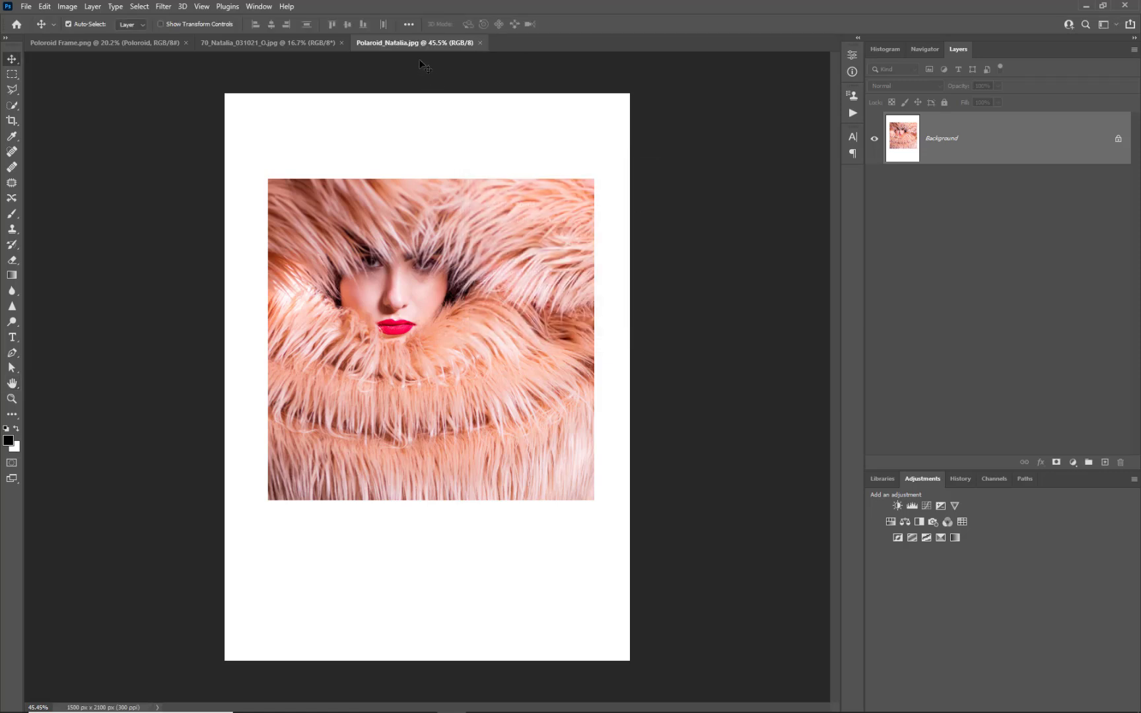
left_click(481, 42)
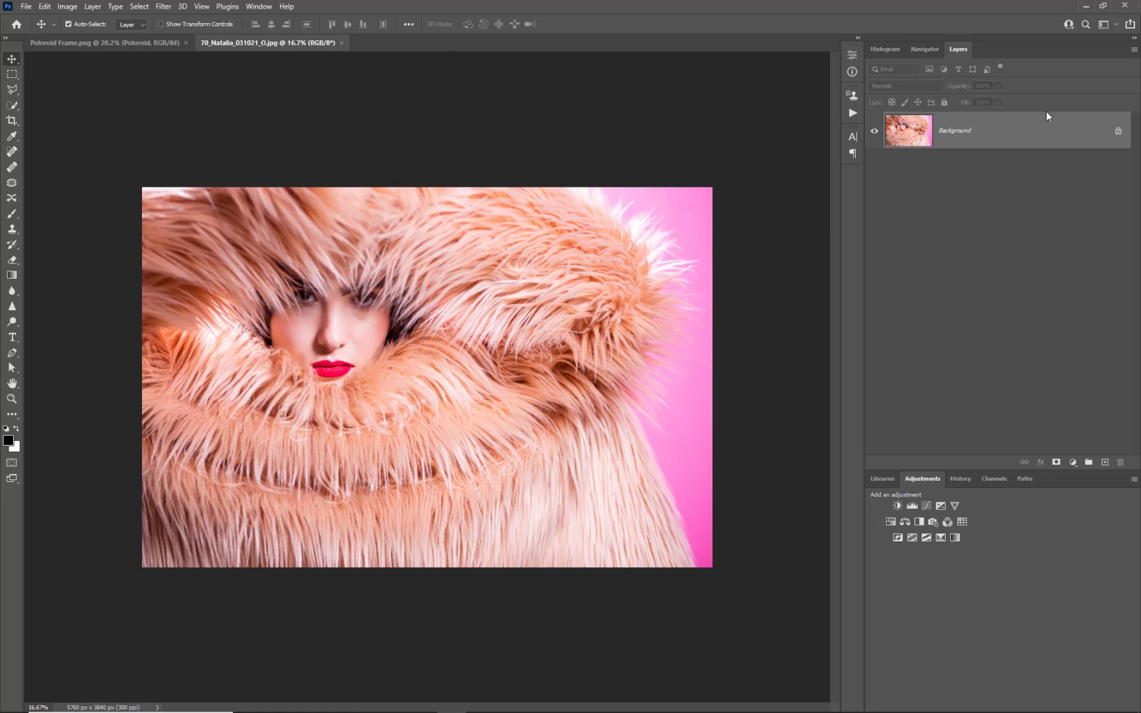
Unlock the O-suffix photo's background layer and delete everything outside a rectangular area around the face, leaving no active selection
left_click(1118, 132)
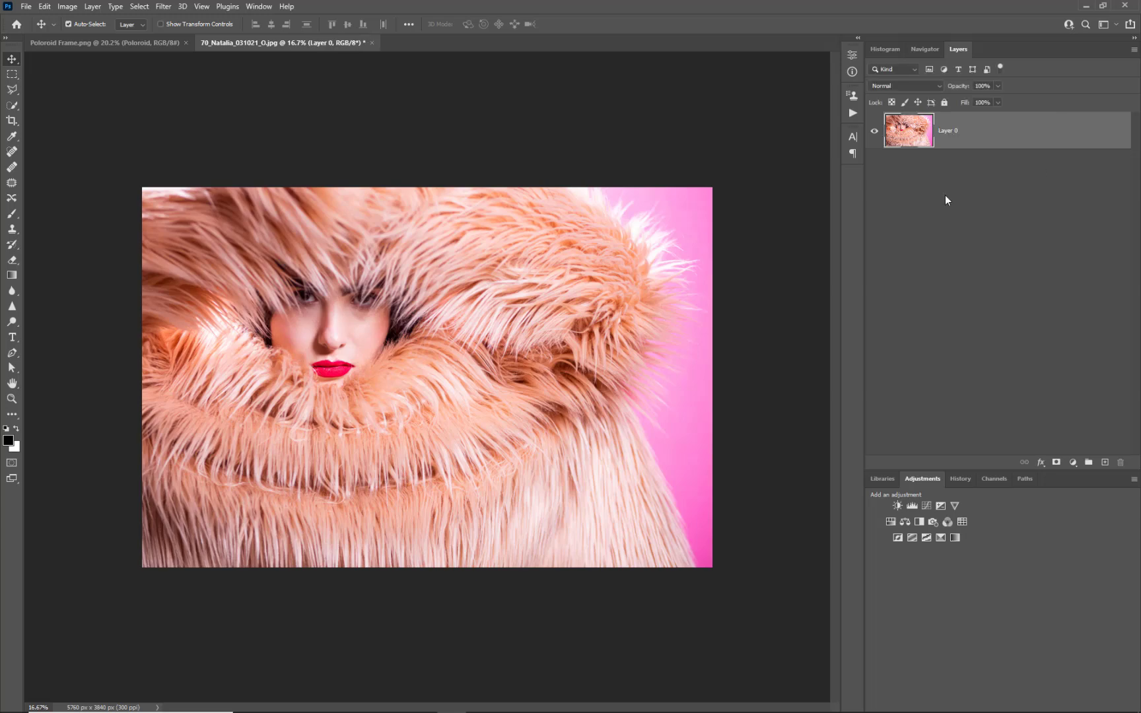
left_click(16, 75)
left_click_drag(180, 241, 598, 462)
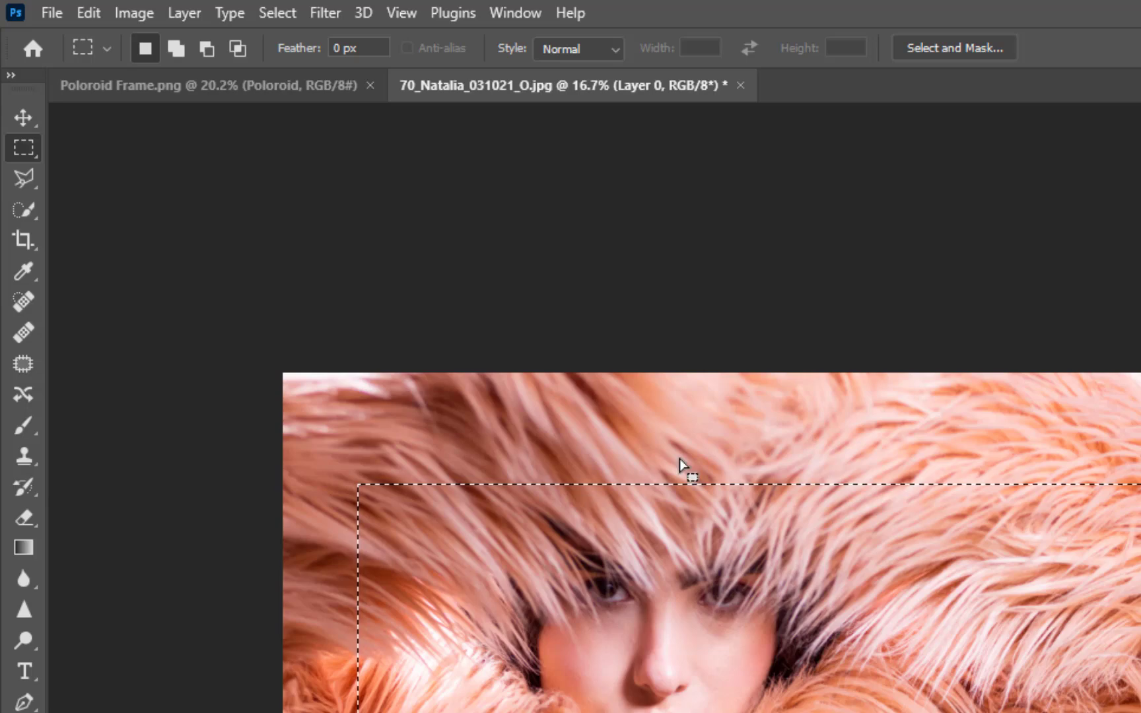
left_click(277, 10)
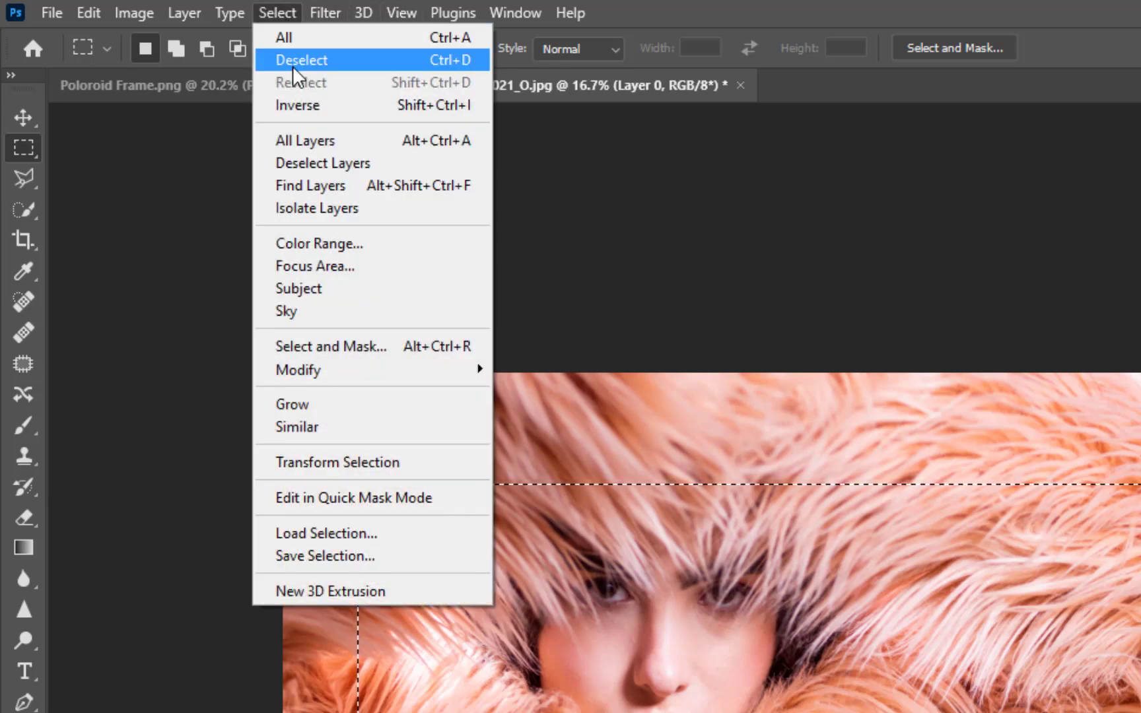
left_click(295, 109)
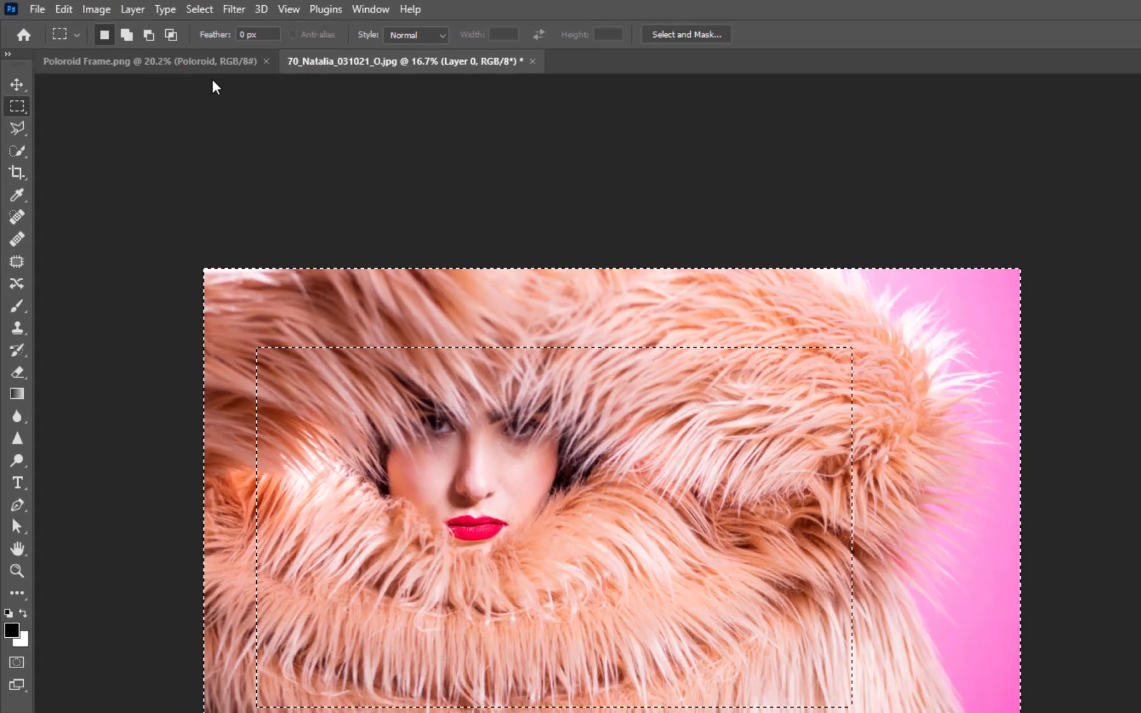
key("Delete")
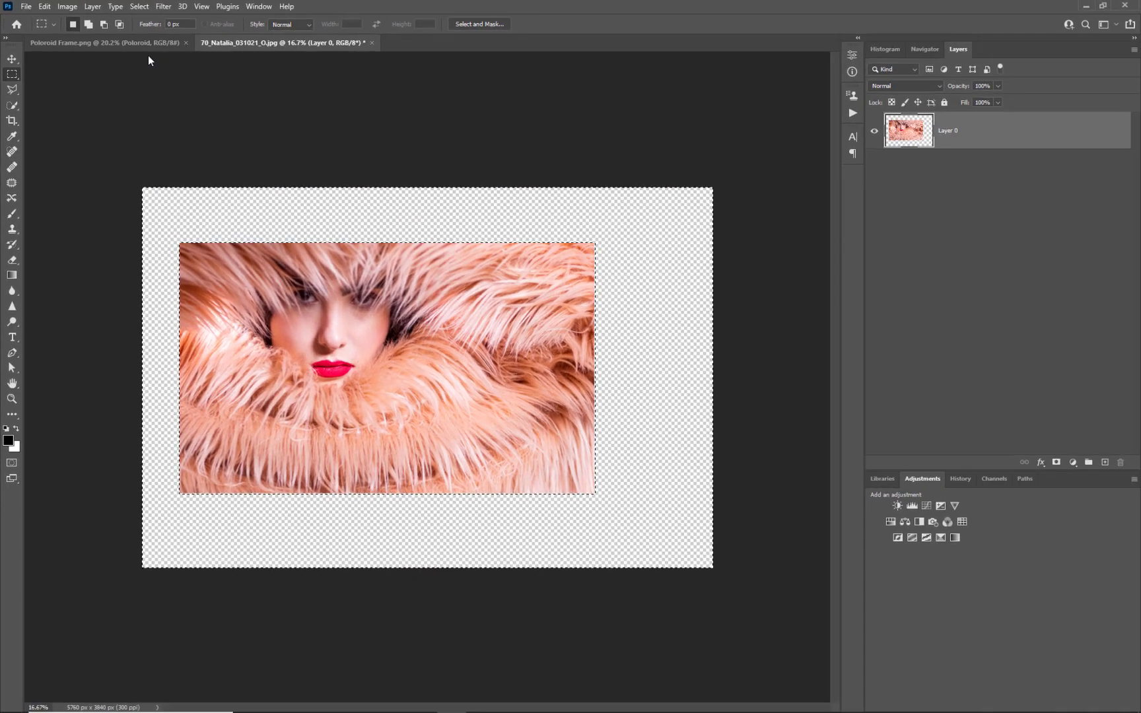
key("ctrl+d")
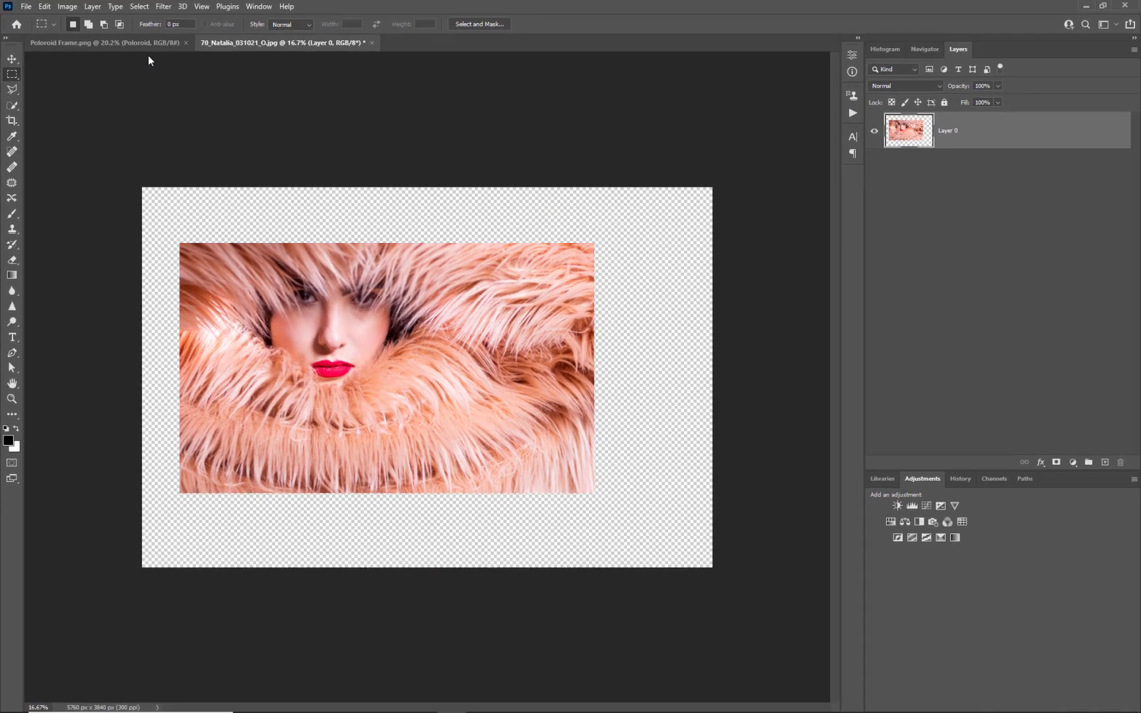
Save the cut-down photo as a PNG with the name's O suffix changed to W, using the Large file size option
left_click(27, 7)
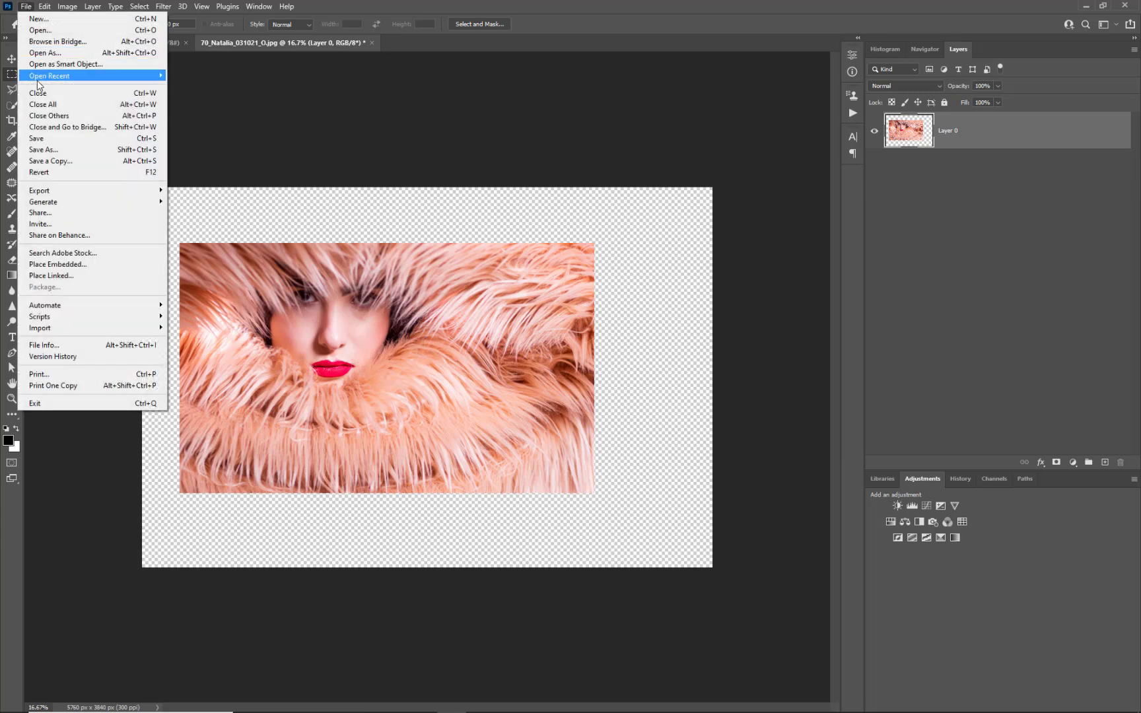
left_click(44, 149)
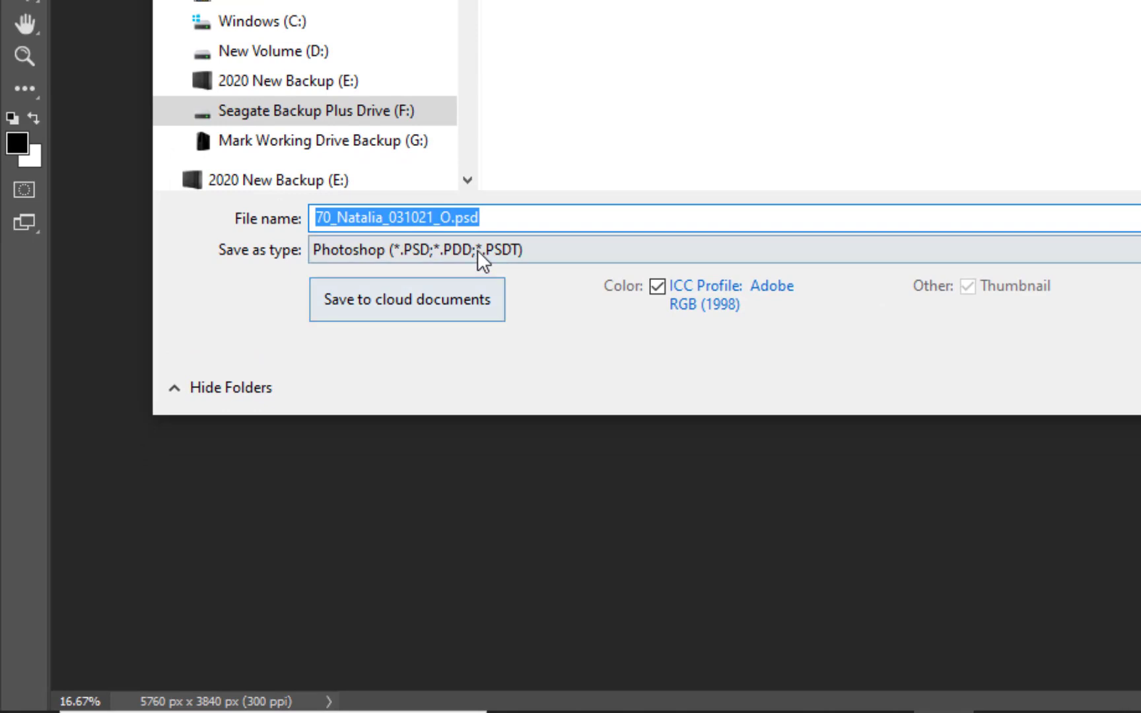
left_click(478, 250)
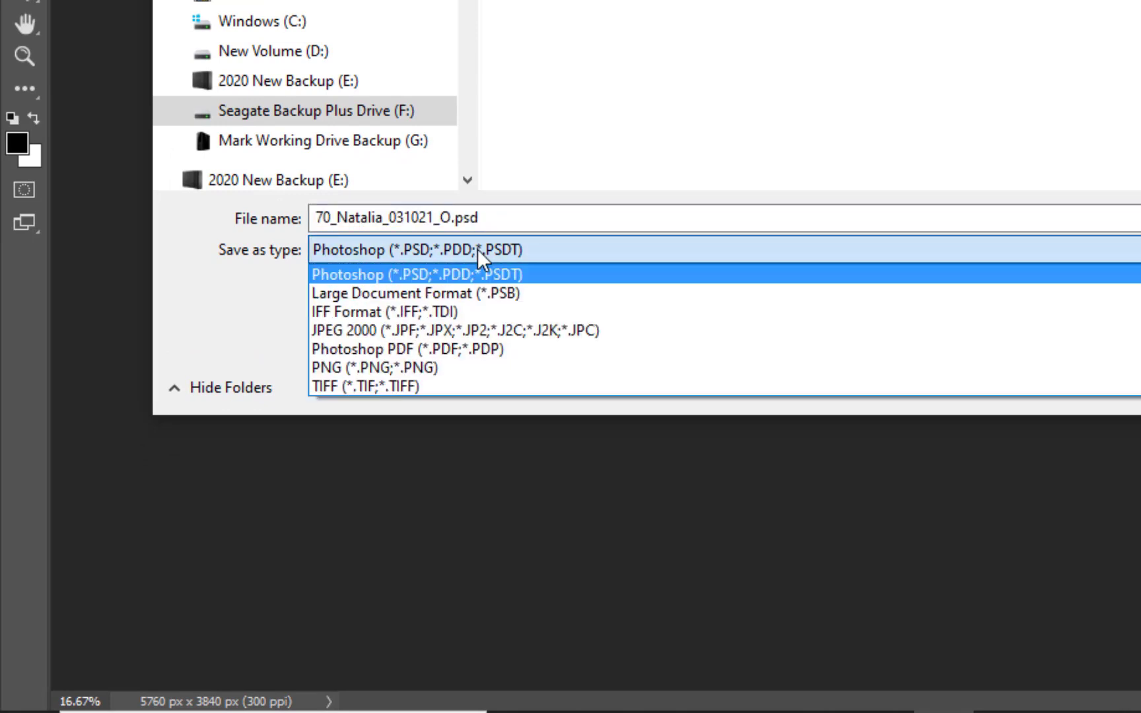
left_click(366, 367)
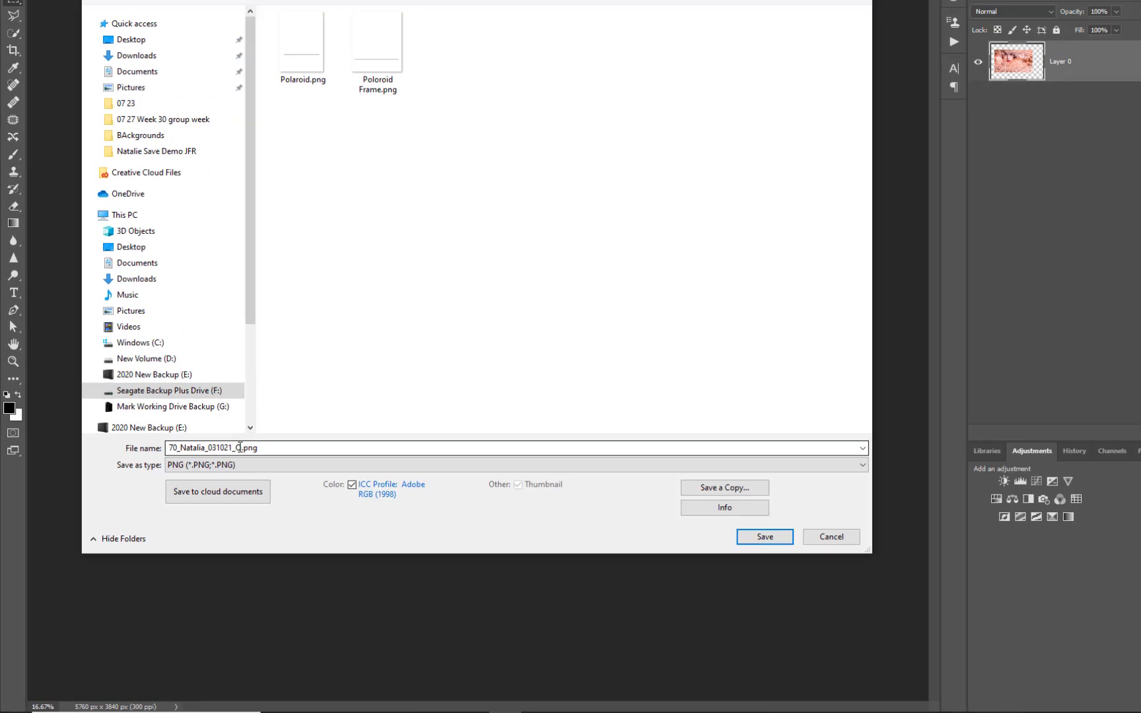
double_click(414, 254)
left_click(214, 475)
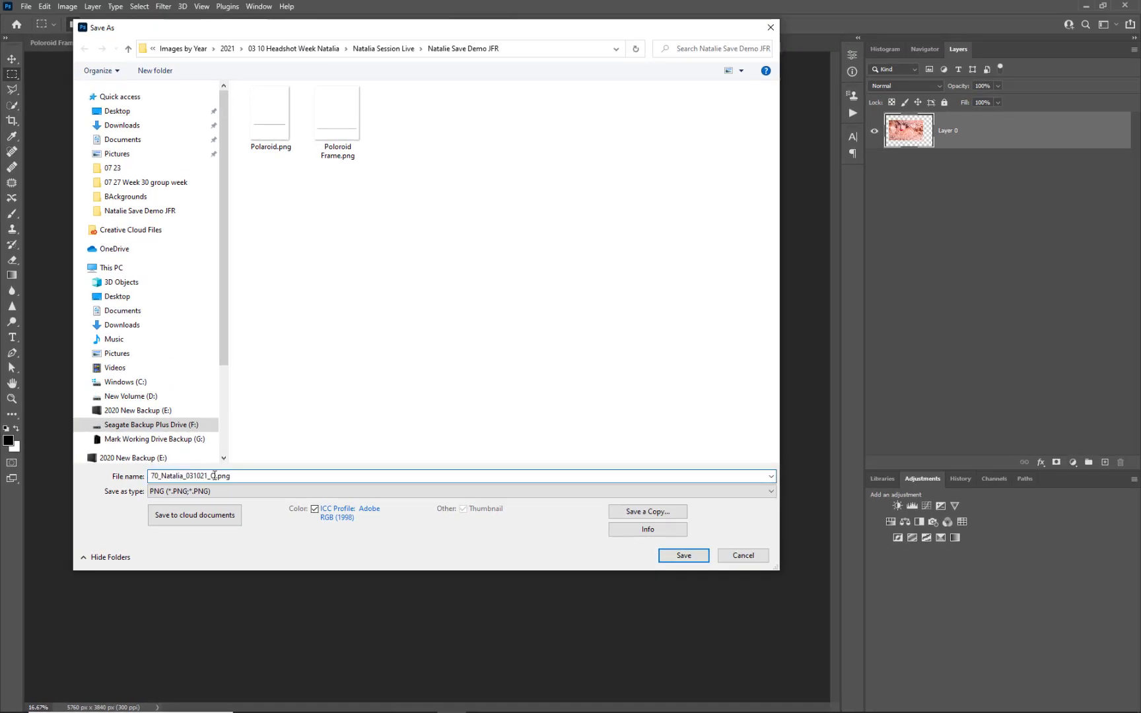
left_click_drag(214, 476, 233, 475)
key("BackSpace")
type("W")
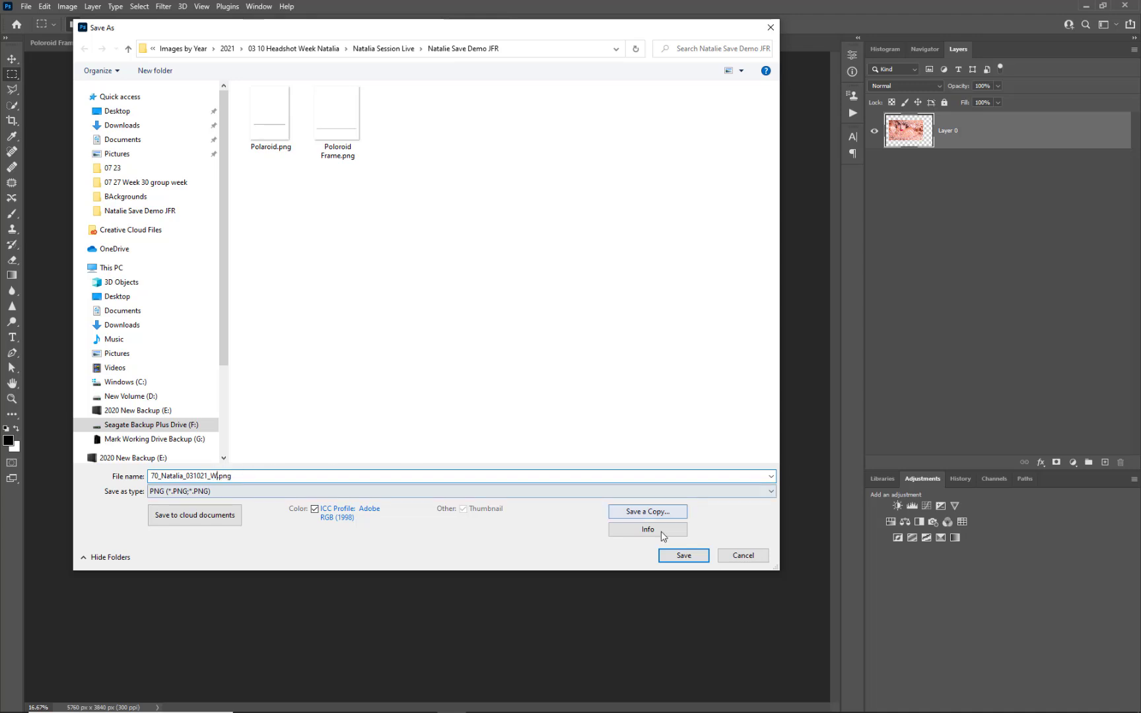
left_click(685, 557)
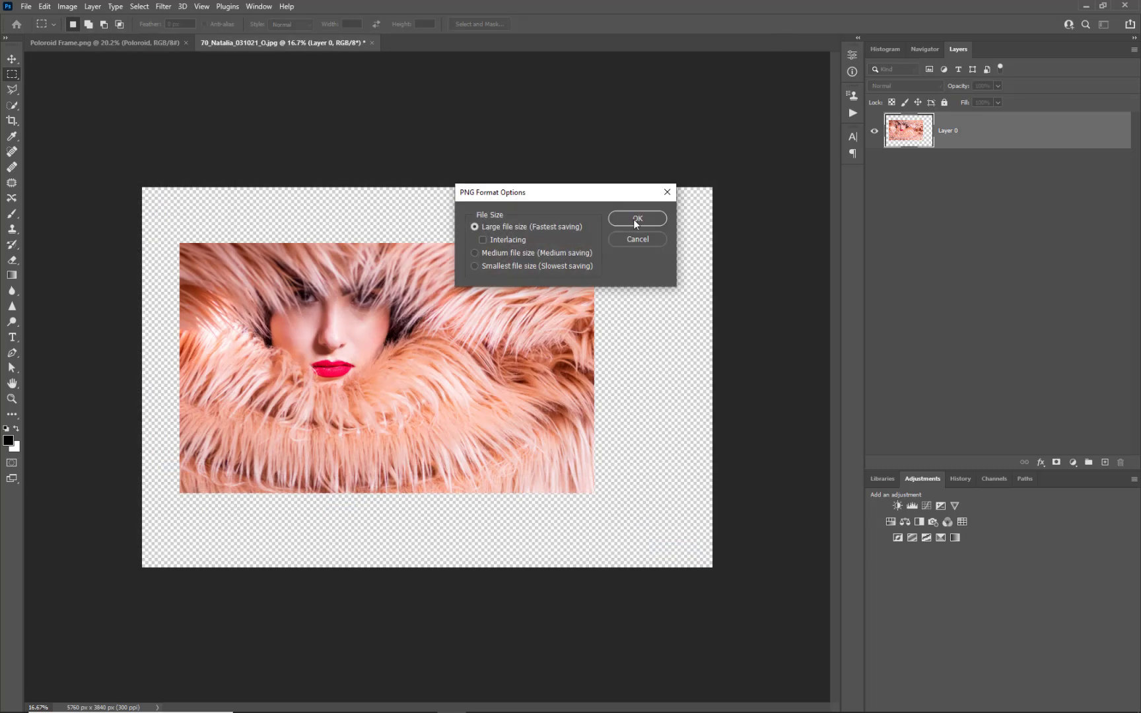
left_click(635, 220)
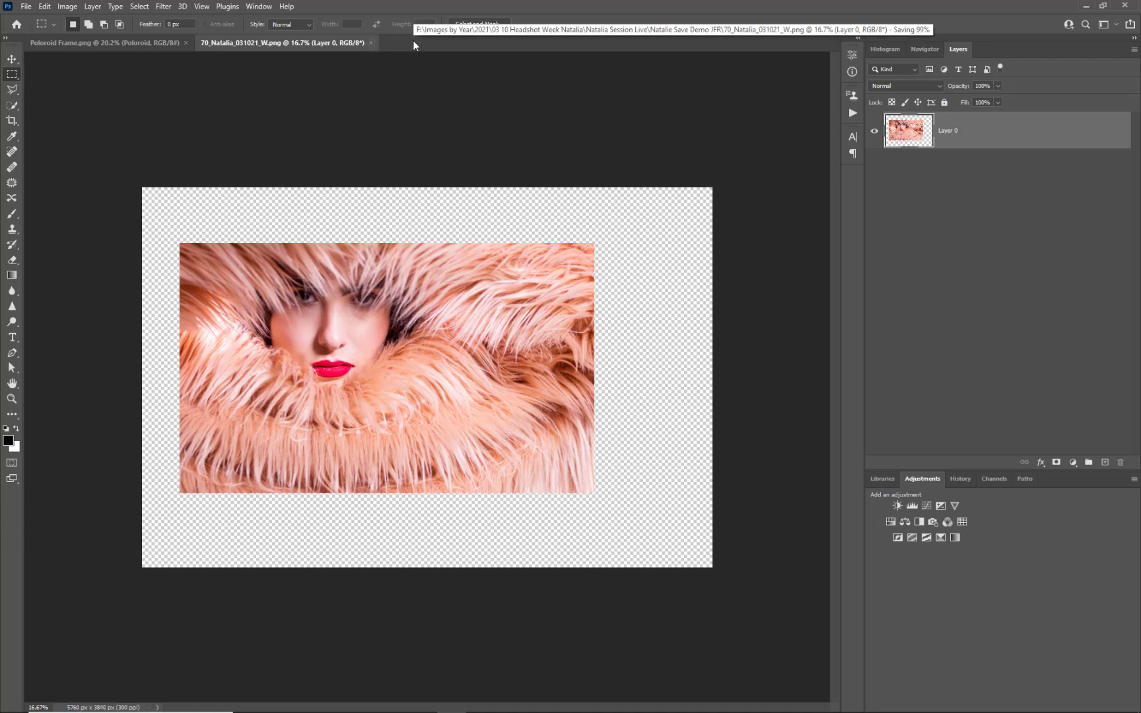
Close the saved PNG and the Poloroid Frame.png document, and reopen the W-suffix PNG from the Save Demo JFR folder
left_click(372, 43)
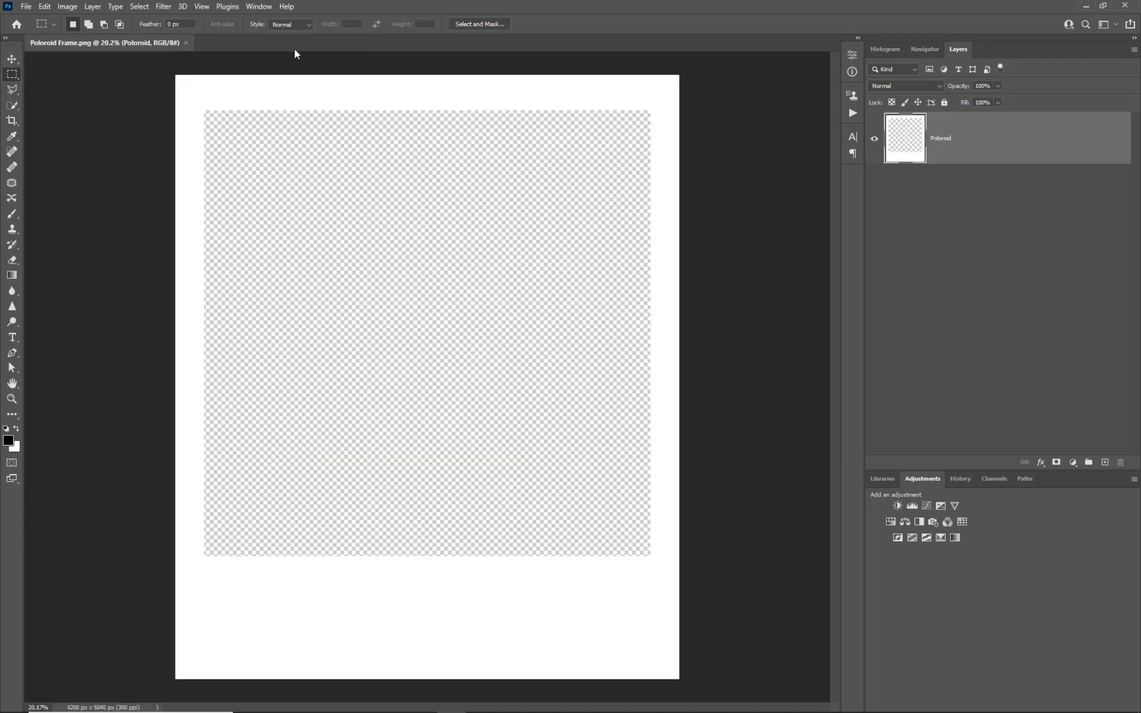
left_click(185, 43)
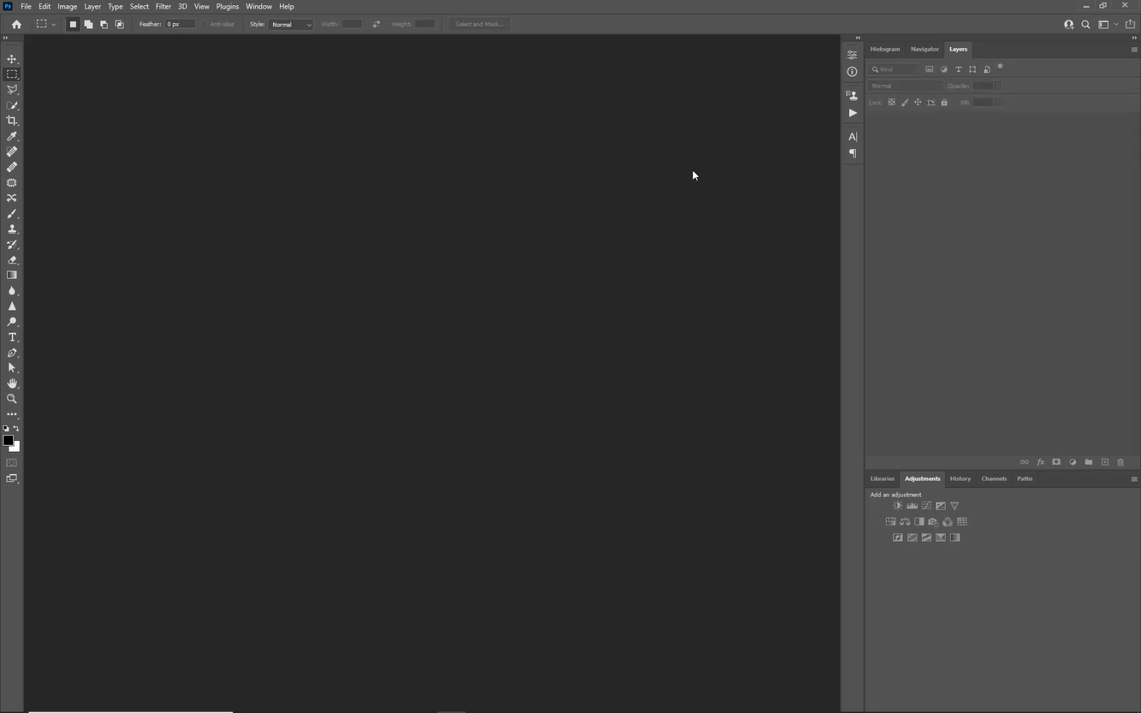
key("ctrl+o")
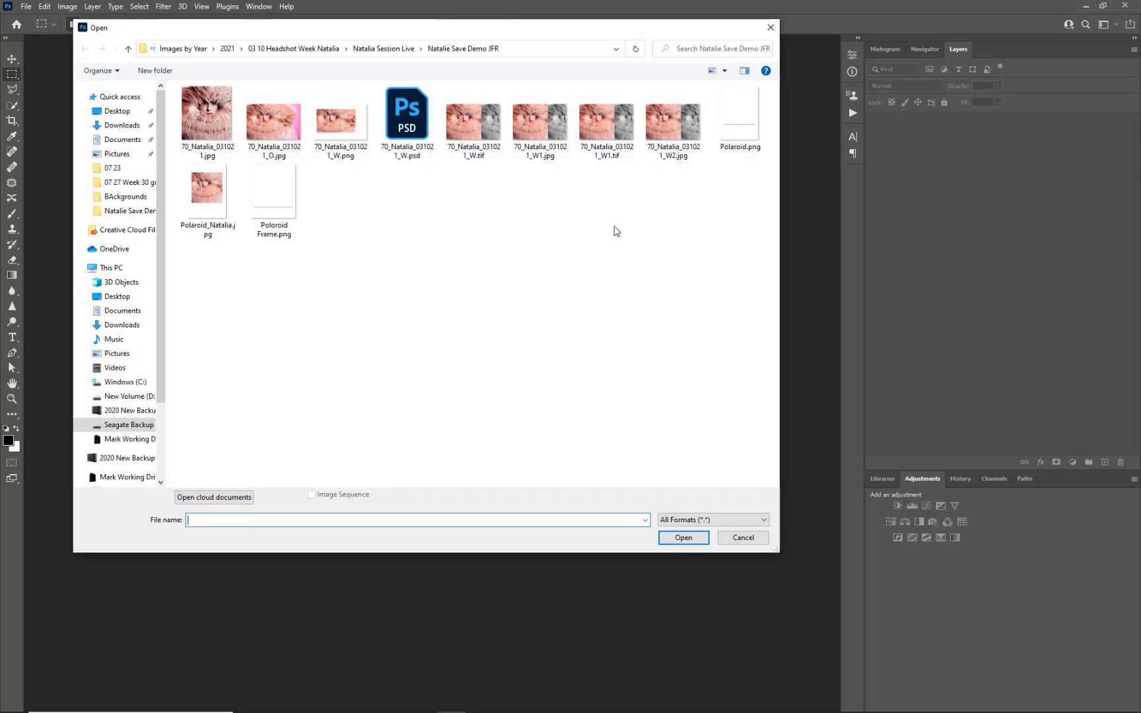
double_click(331, 112)
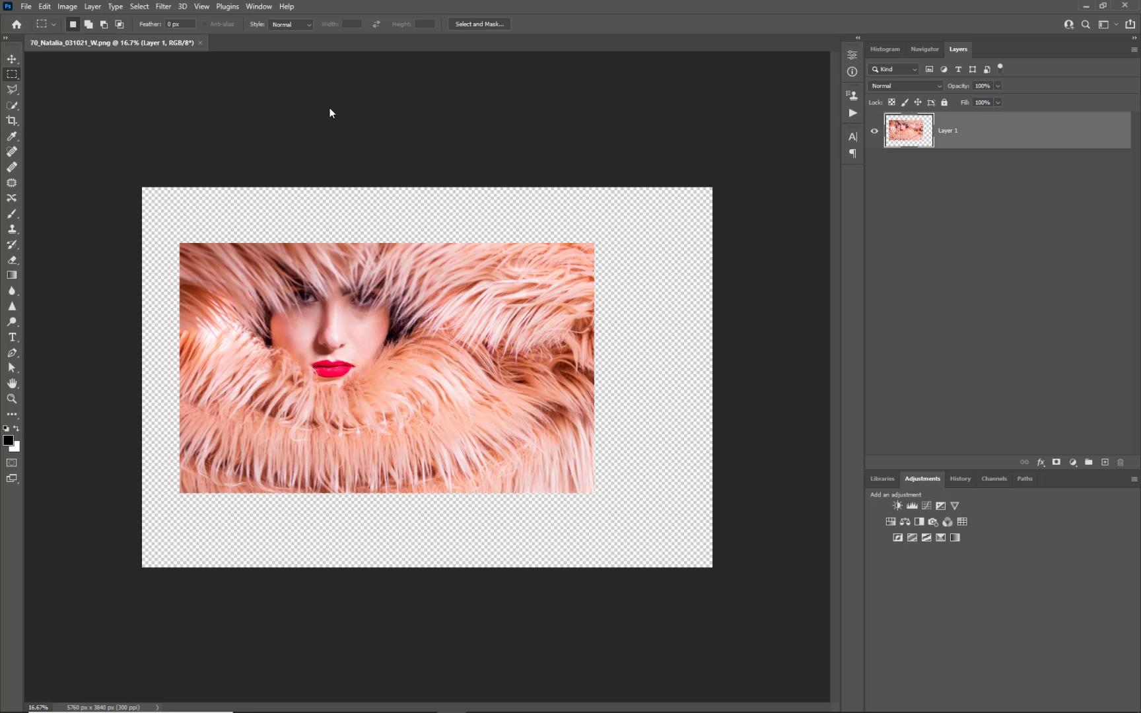
Add a new layer above the photo, fill it with white as the foreground color, and refill it with the black background color
mouse_move(426, 707)
left_click(15, 430)
left_click(1104, 463)
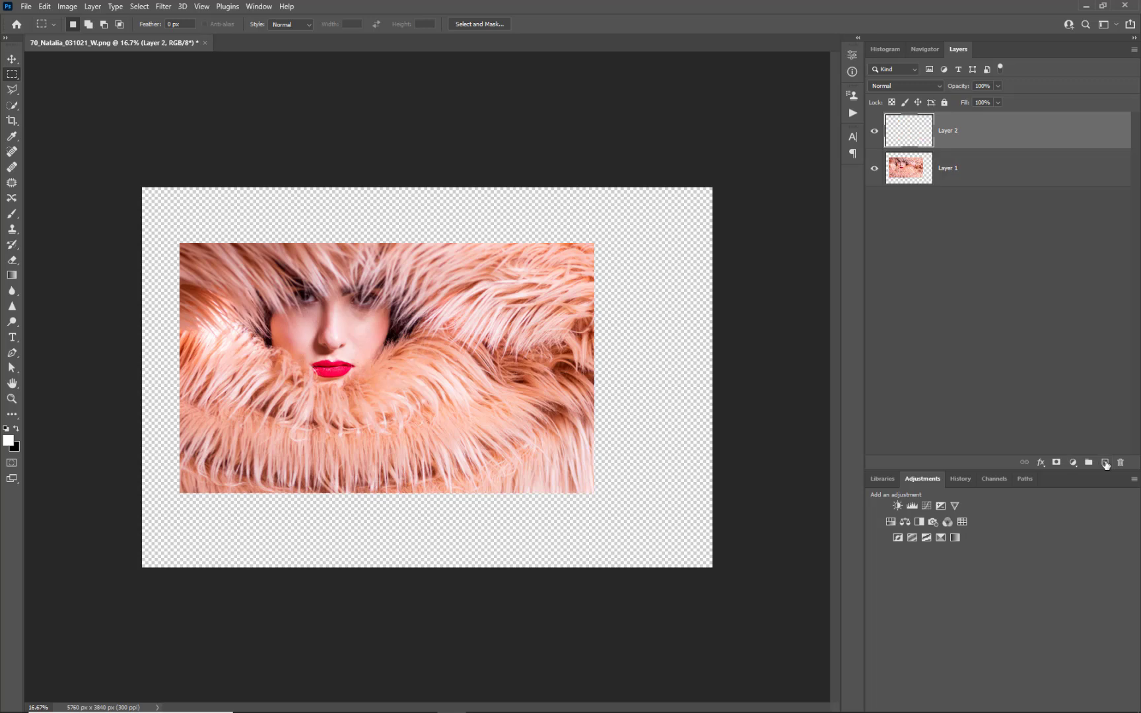
key("alt+BackSpace")
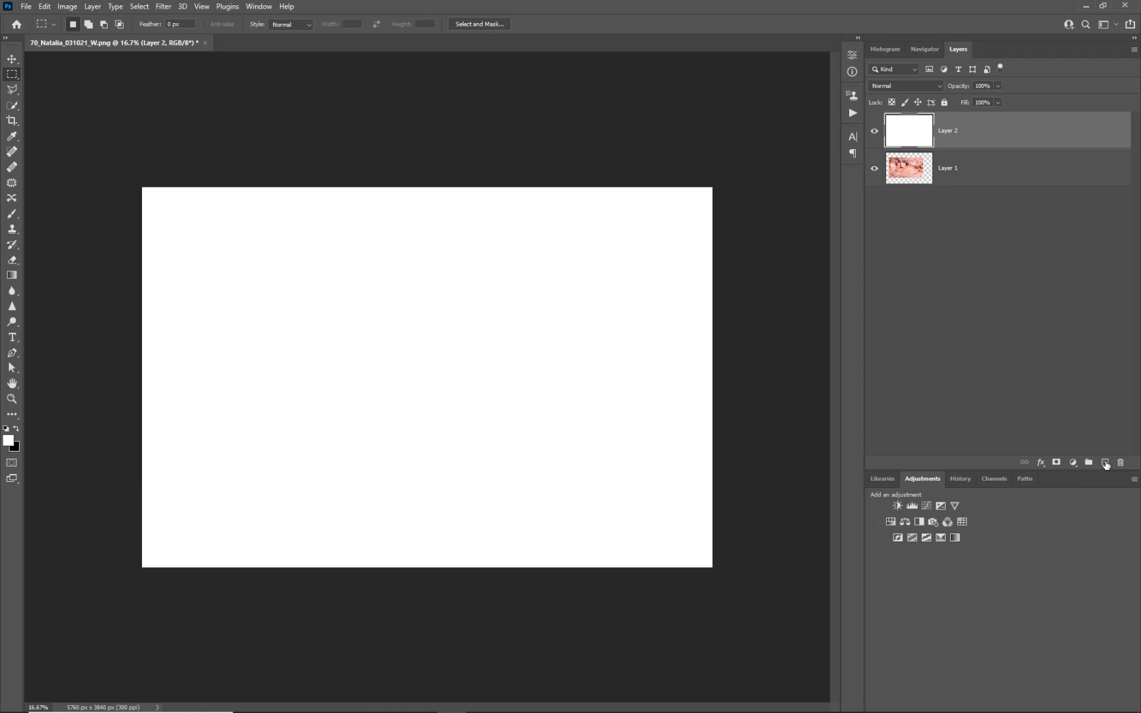
key("ctrl+BackSpace")
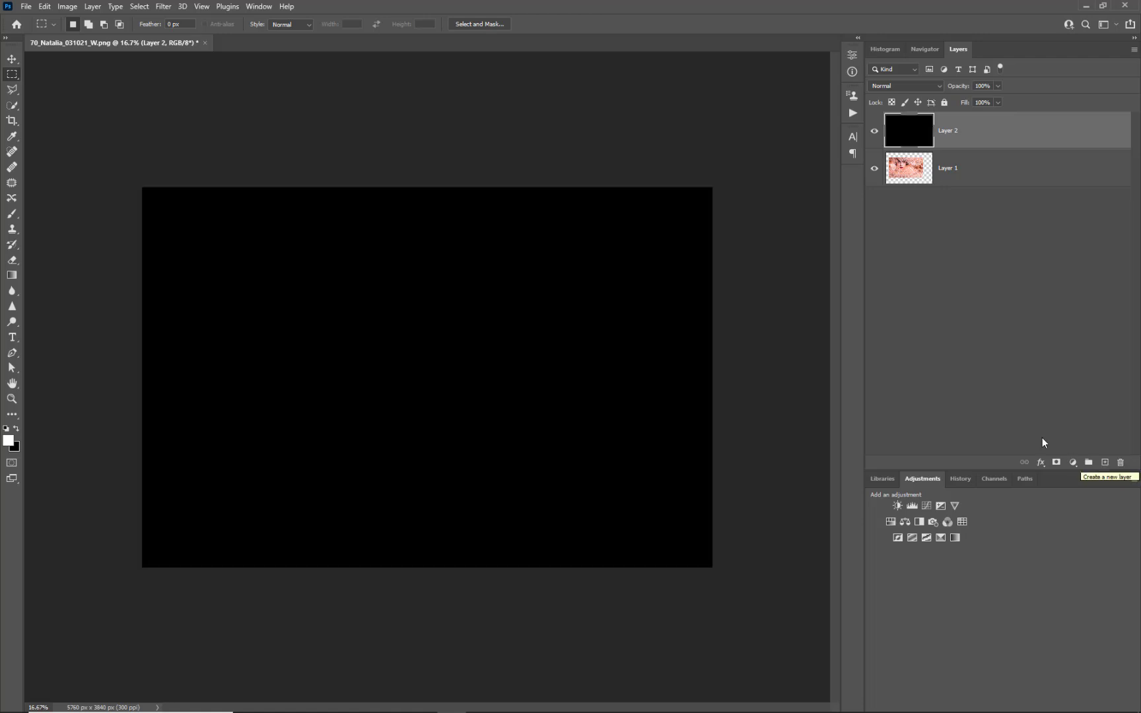
Place the black-filled layer beneath the photo layer and flatten the image into a single background
left_click_drag(1023, 143, 1017, 178)
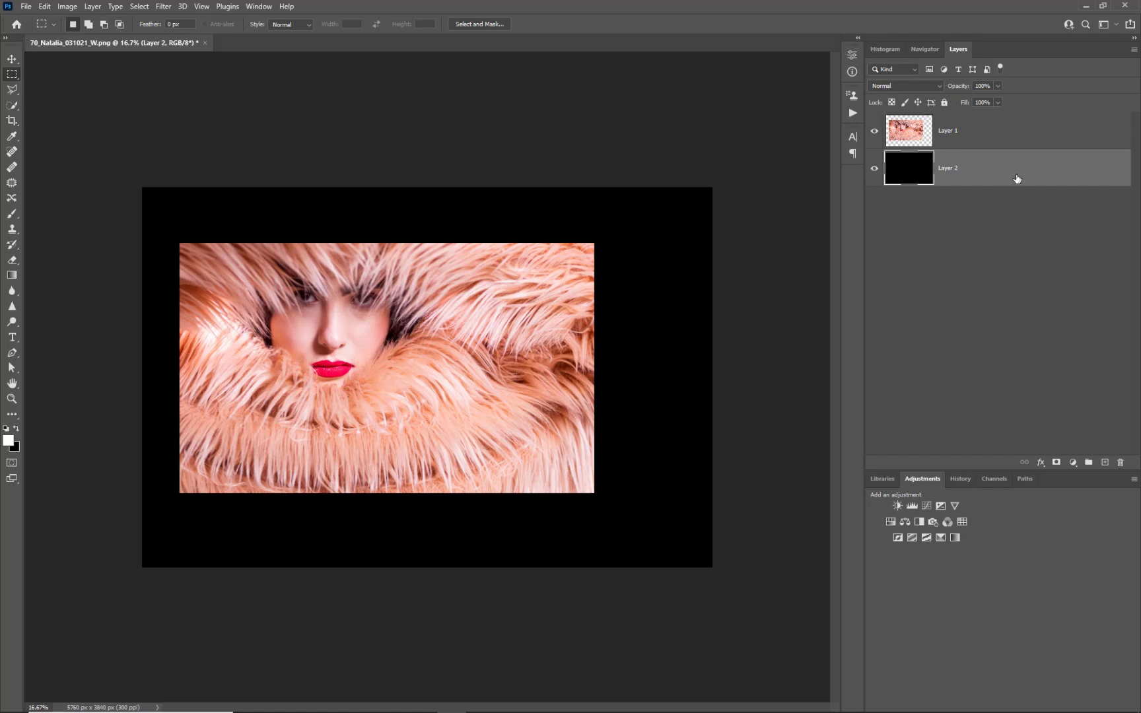
key("alt+l")
key("f")
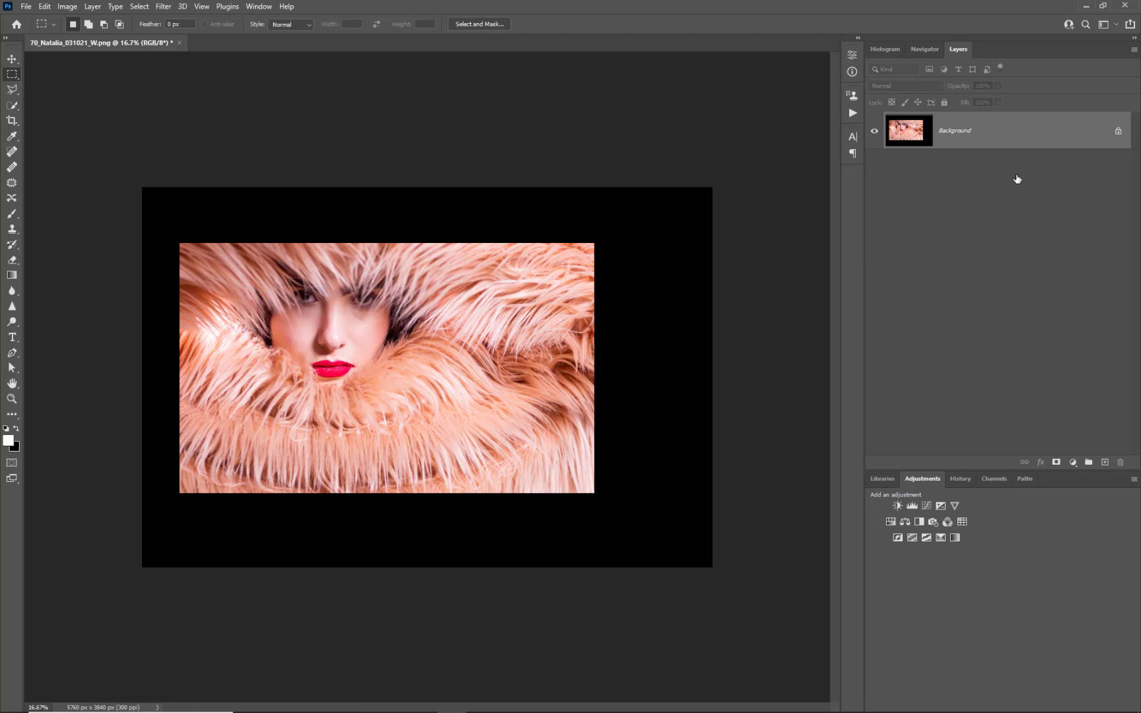
Begin saving the flattened photo as a new file and open the choice of file formats
scroll(421, 272, "up", 2)
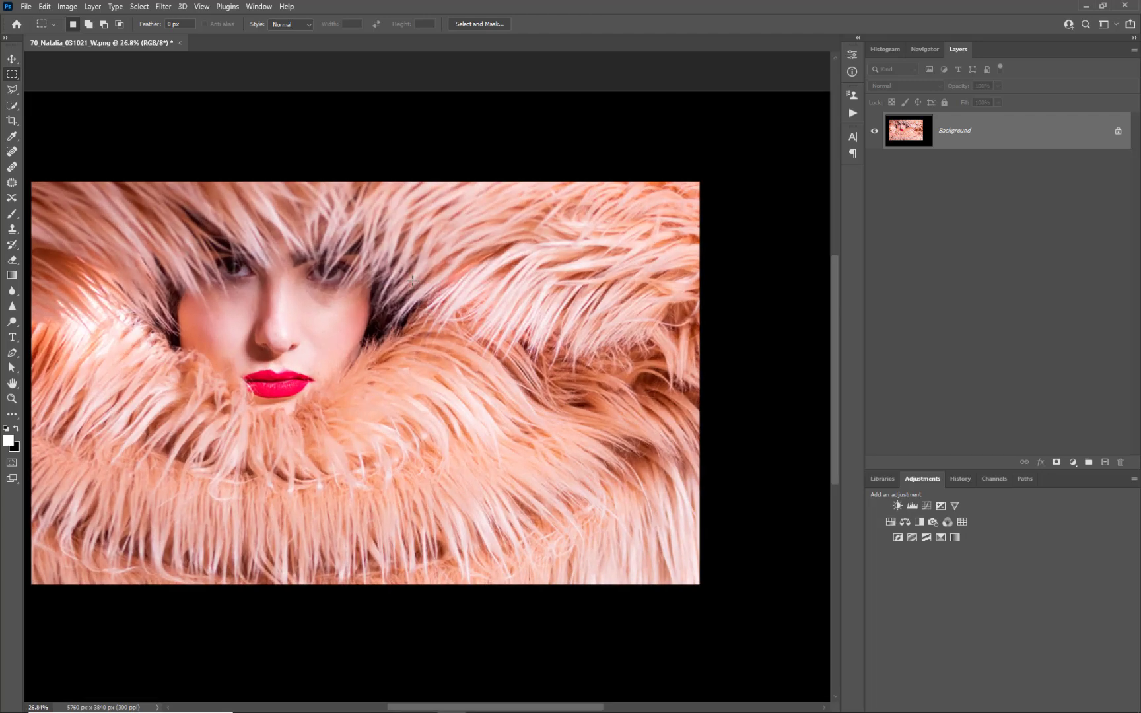
left_click(13, 58)
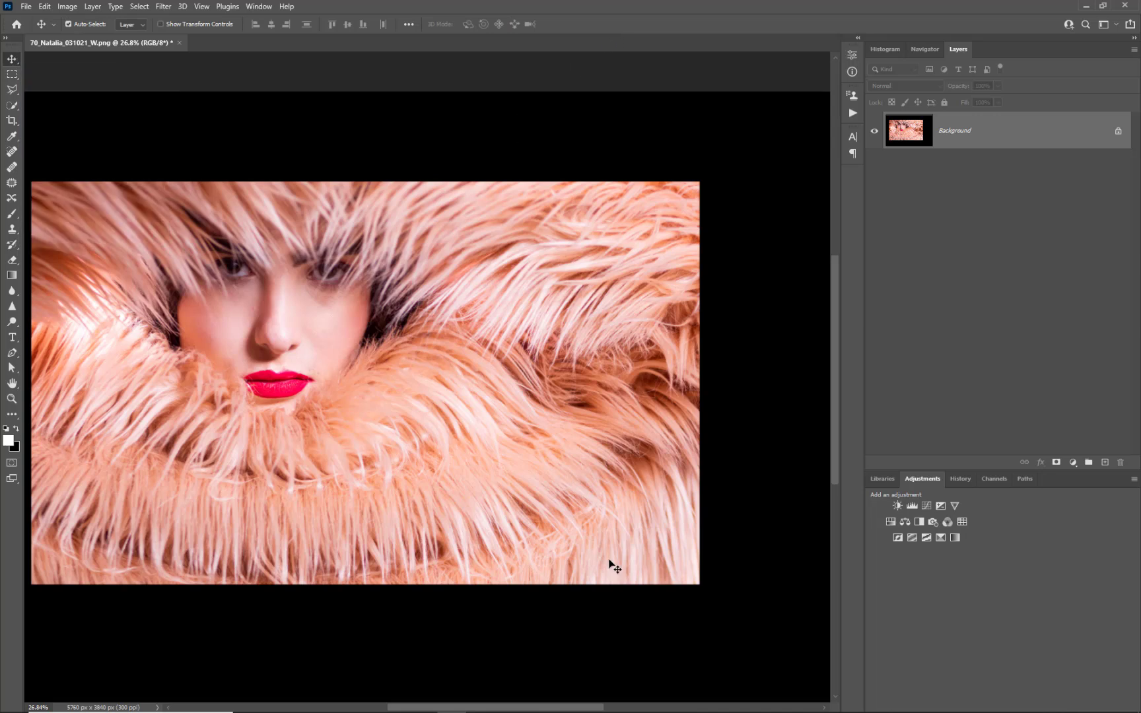
left_click_drag(454, 709, 430, 708)
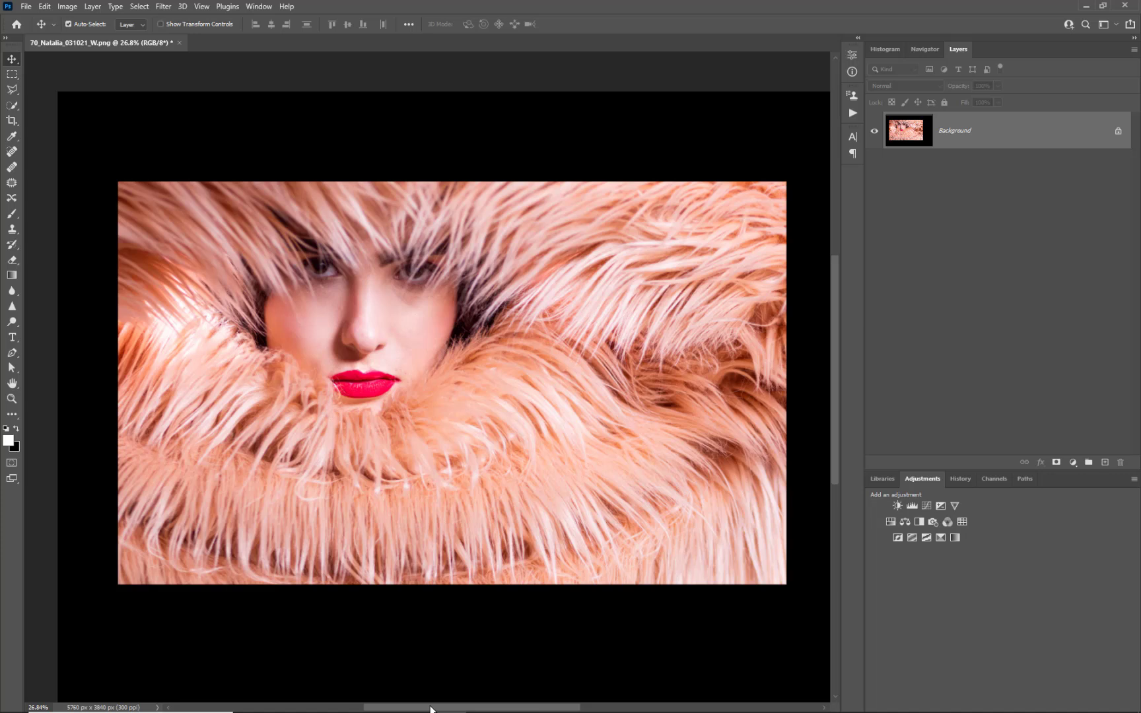
left_click(25, 6)
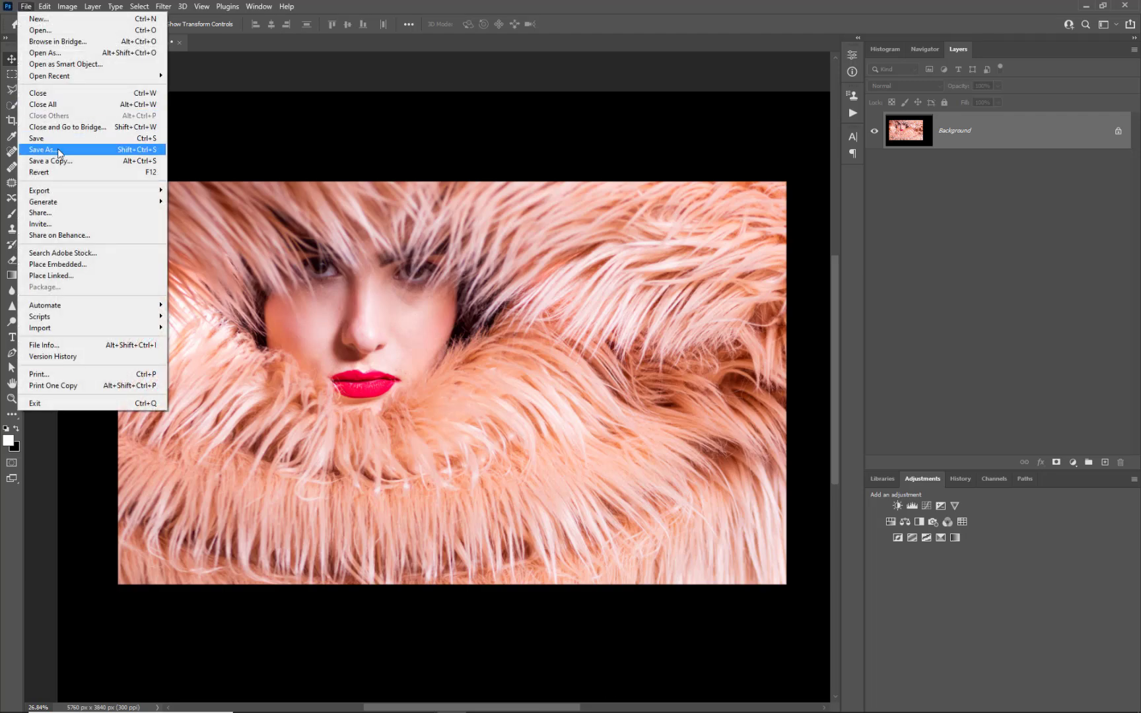
left_click(58, 150)
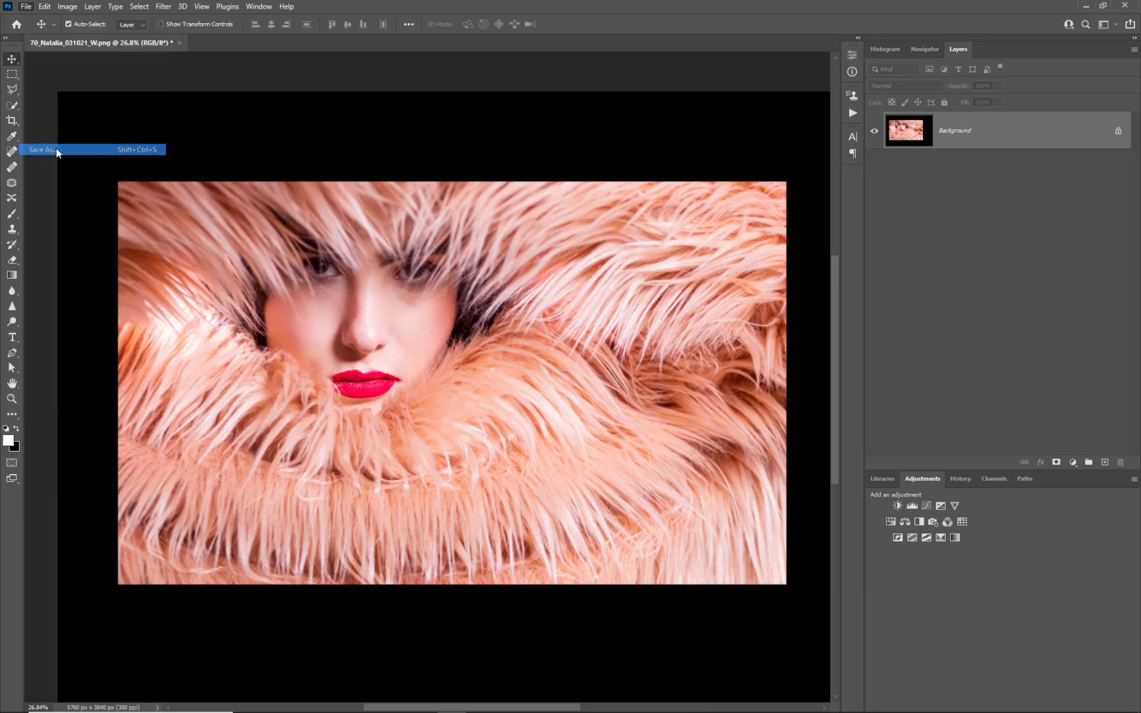
left_click(213, 491)
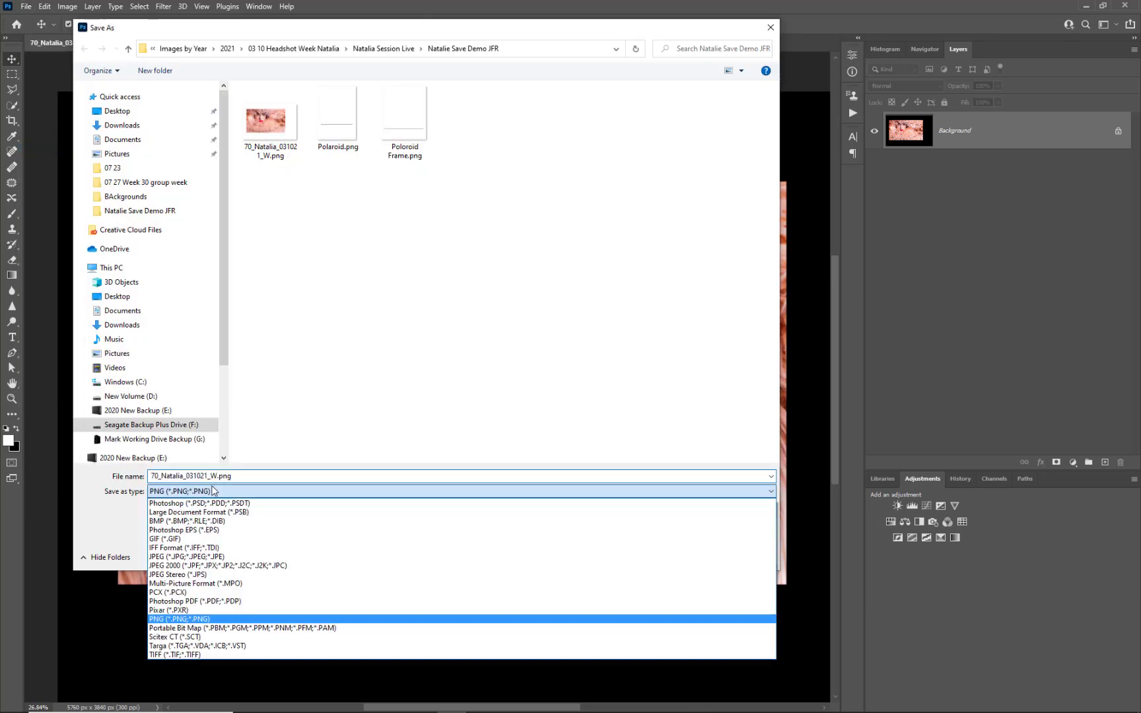